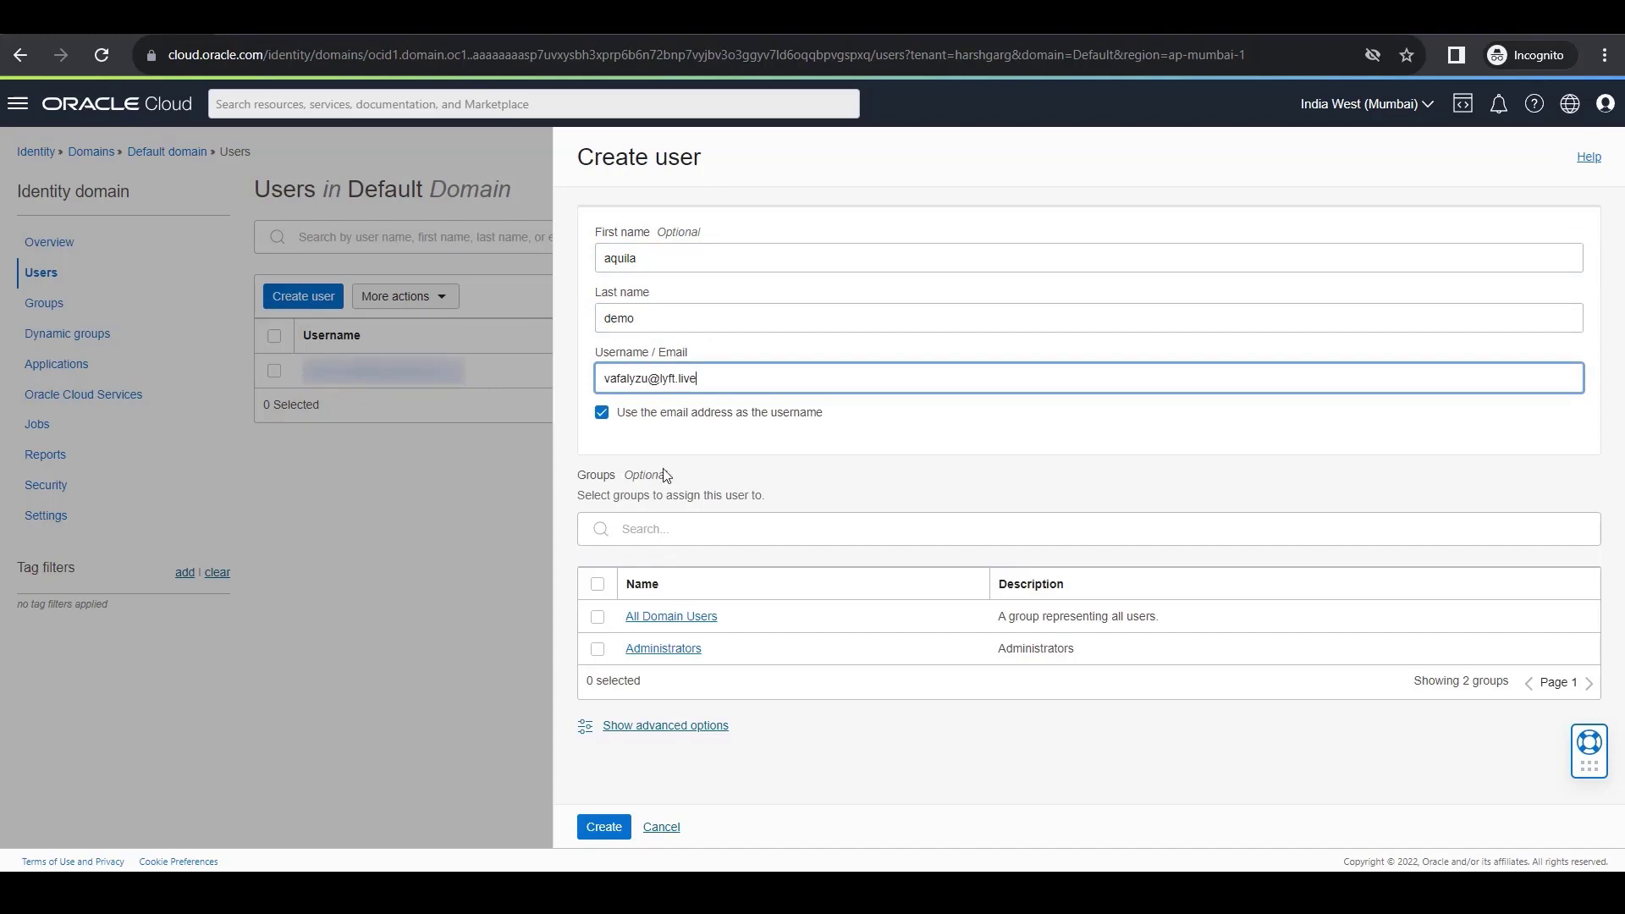
Create the user with the details already filled in and dismiss the feedback survey.
left_click(612, 829)
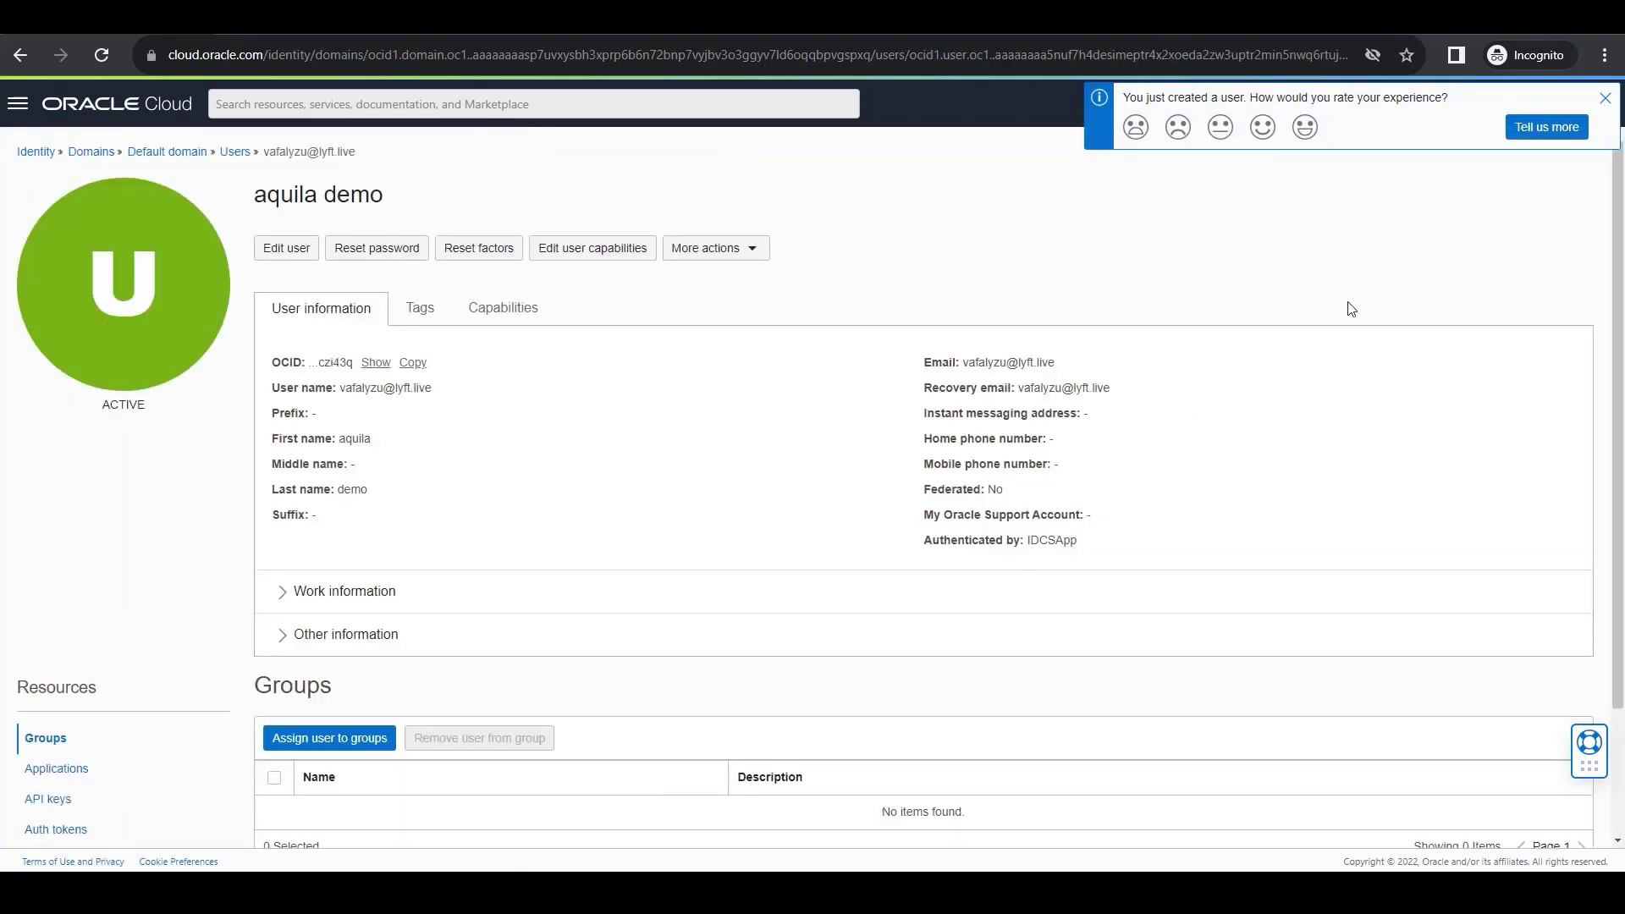
left_click(1604, 98)
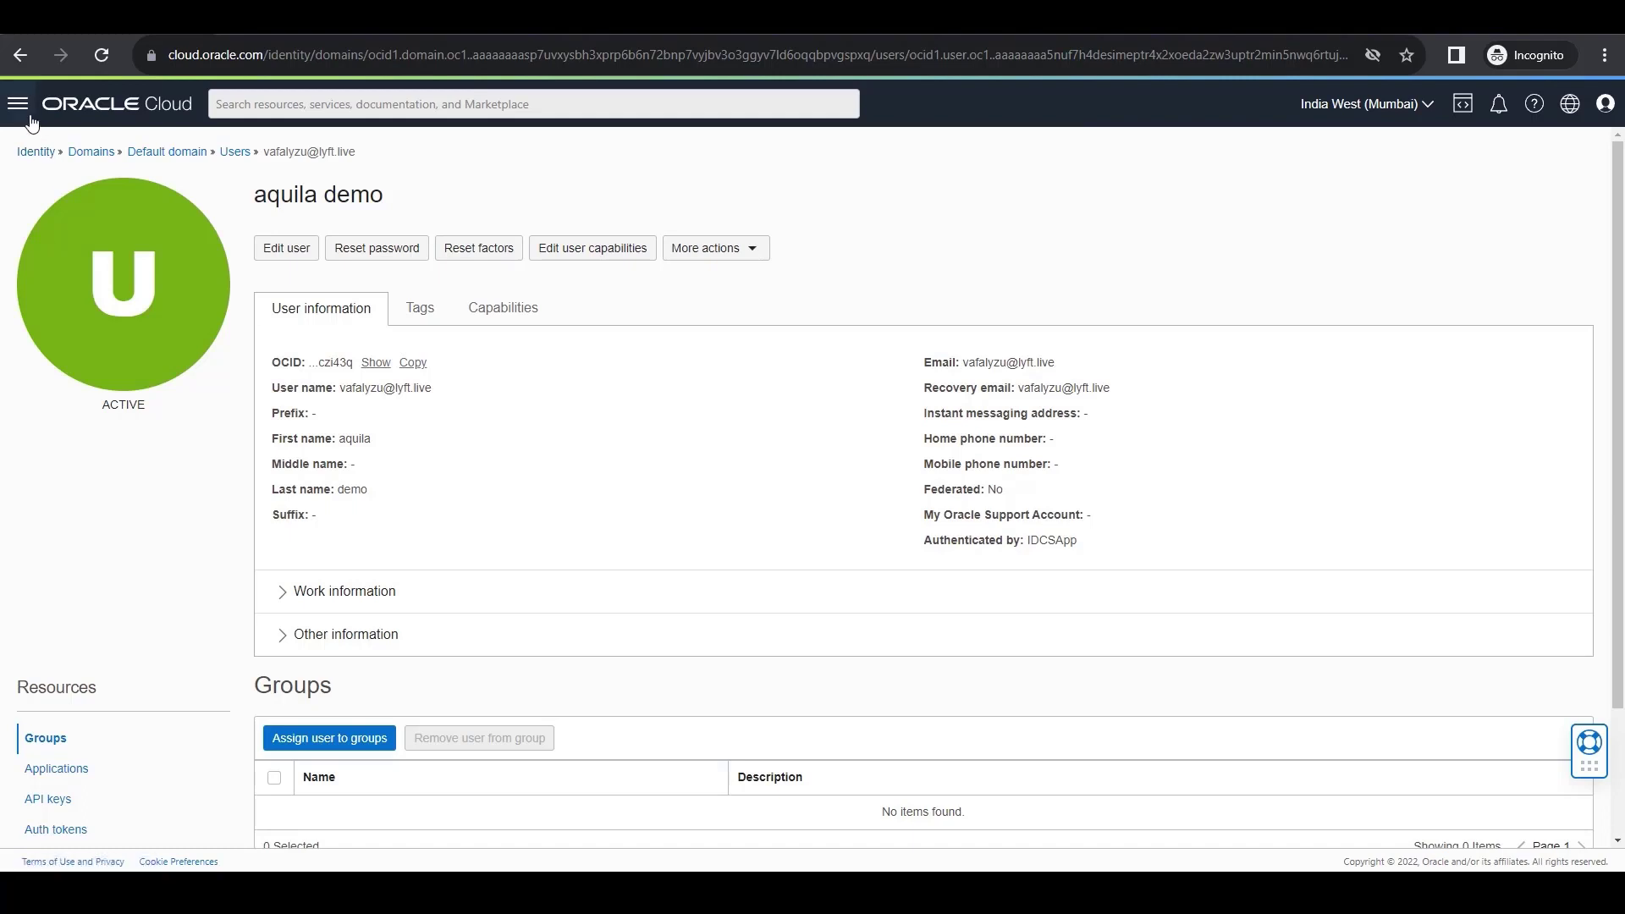
Create the group aquilademo in the Default domain, described "For FinOps onboarding", with the newly created user as its member.
left_click(91, 152)
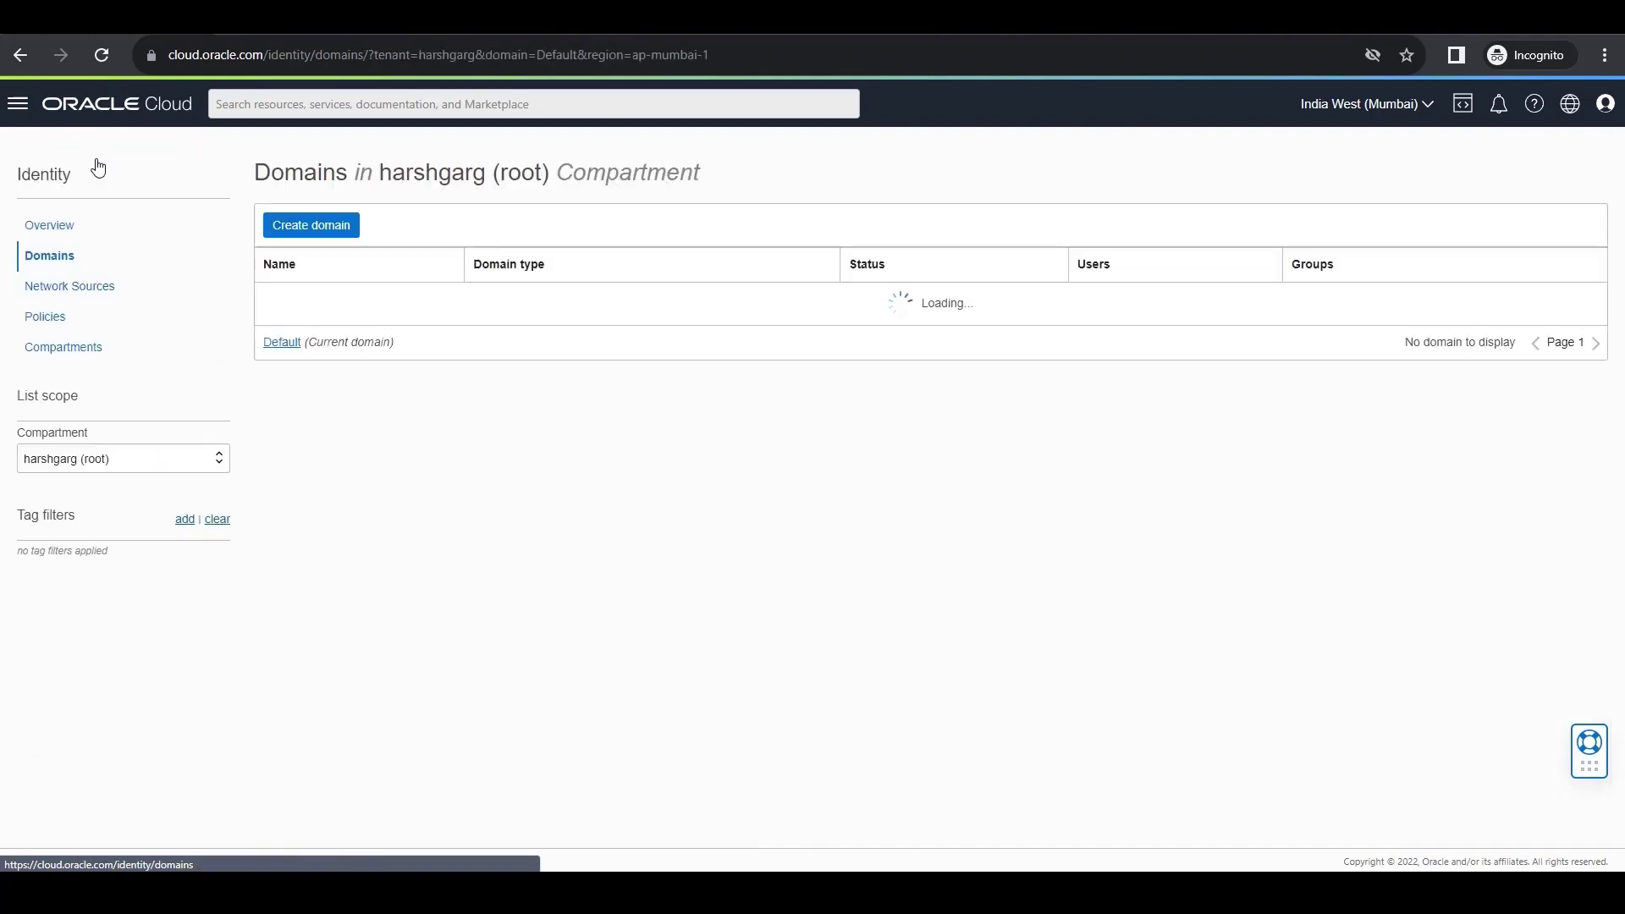
left_click(284, 301)
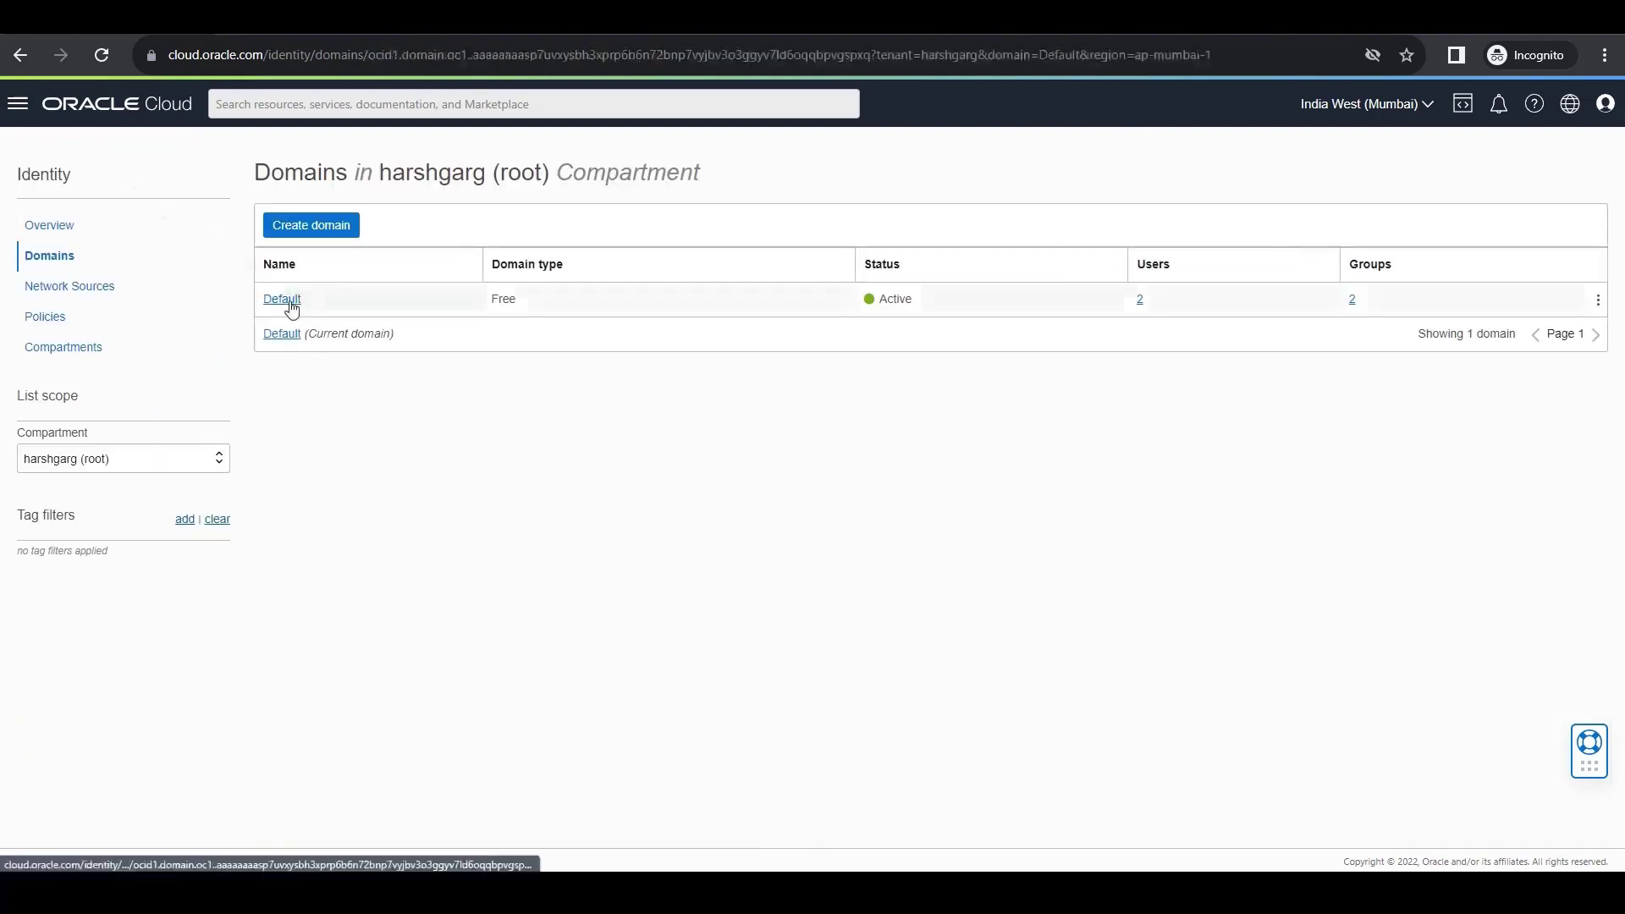
left_click(44, 303)
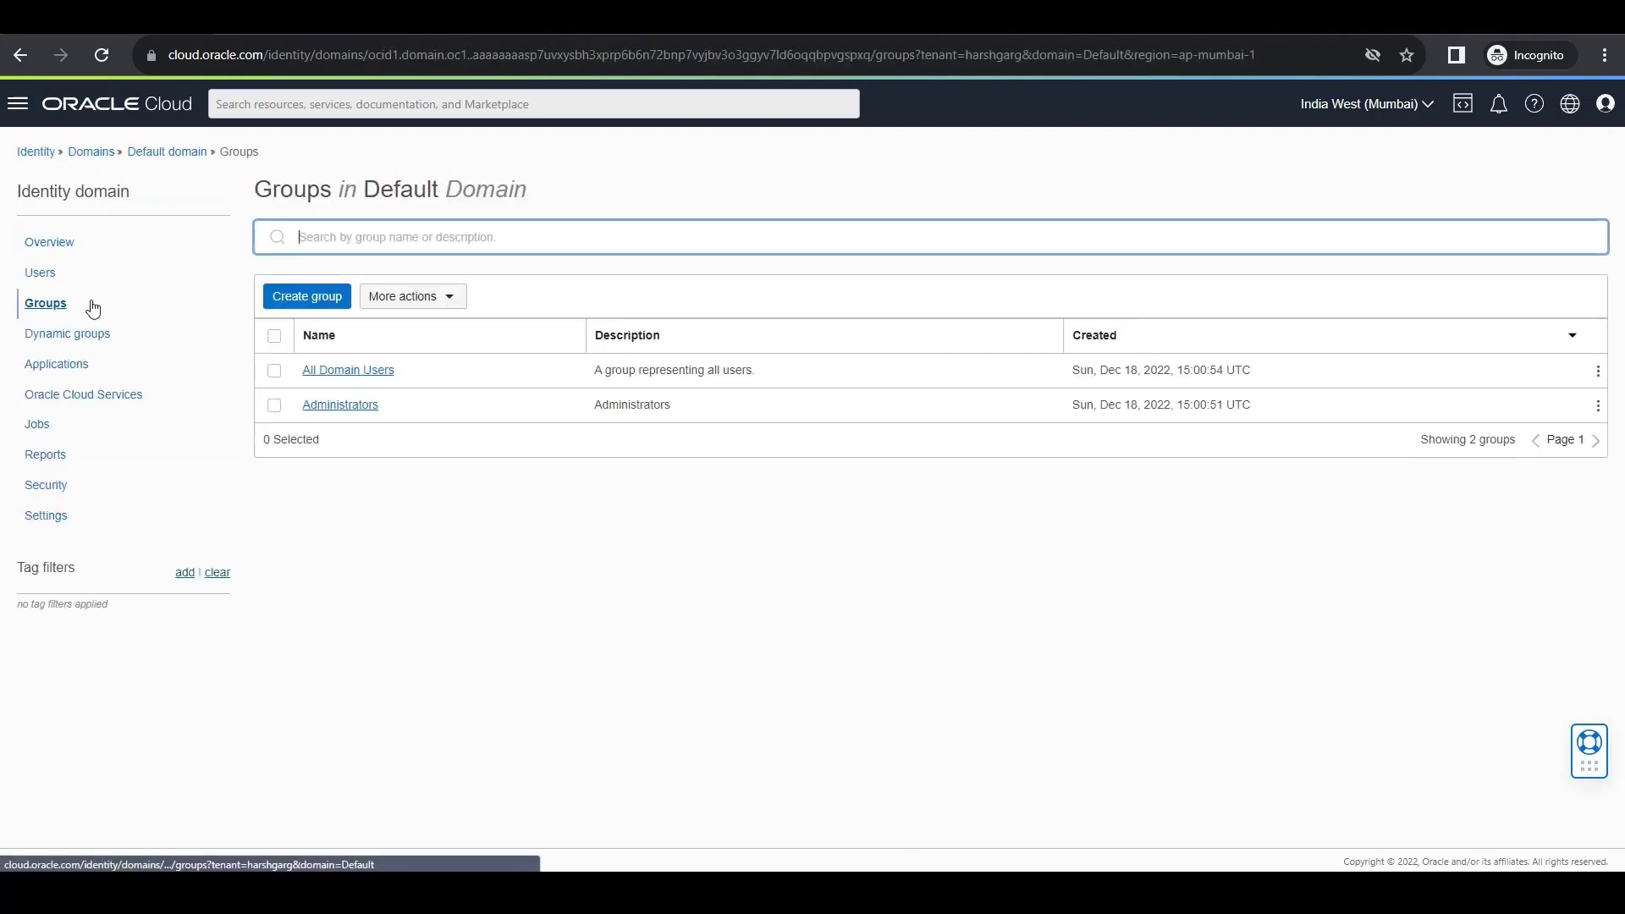
left_click(307, 298)
type("aquilademo")
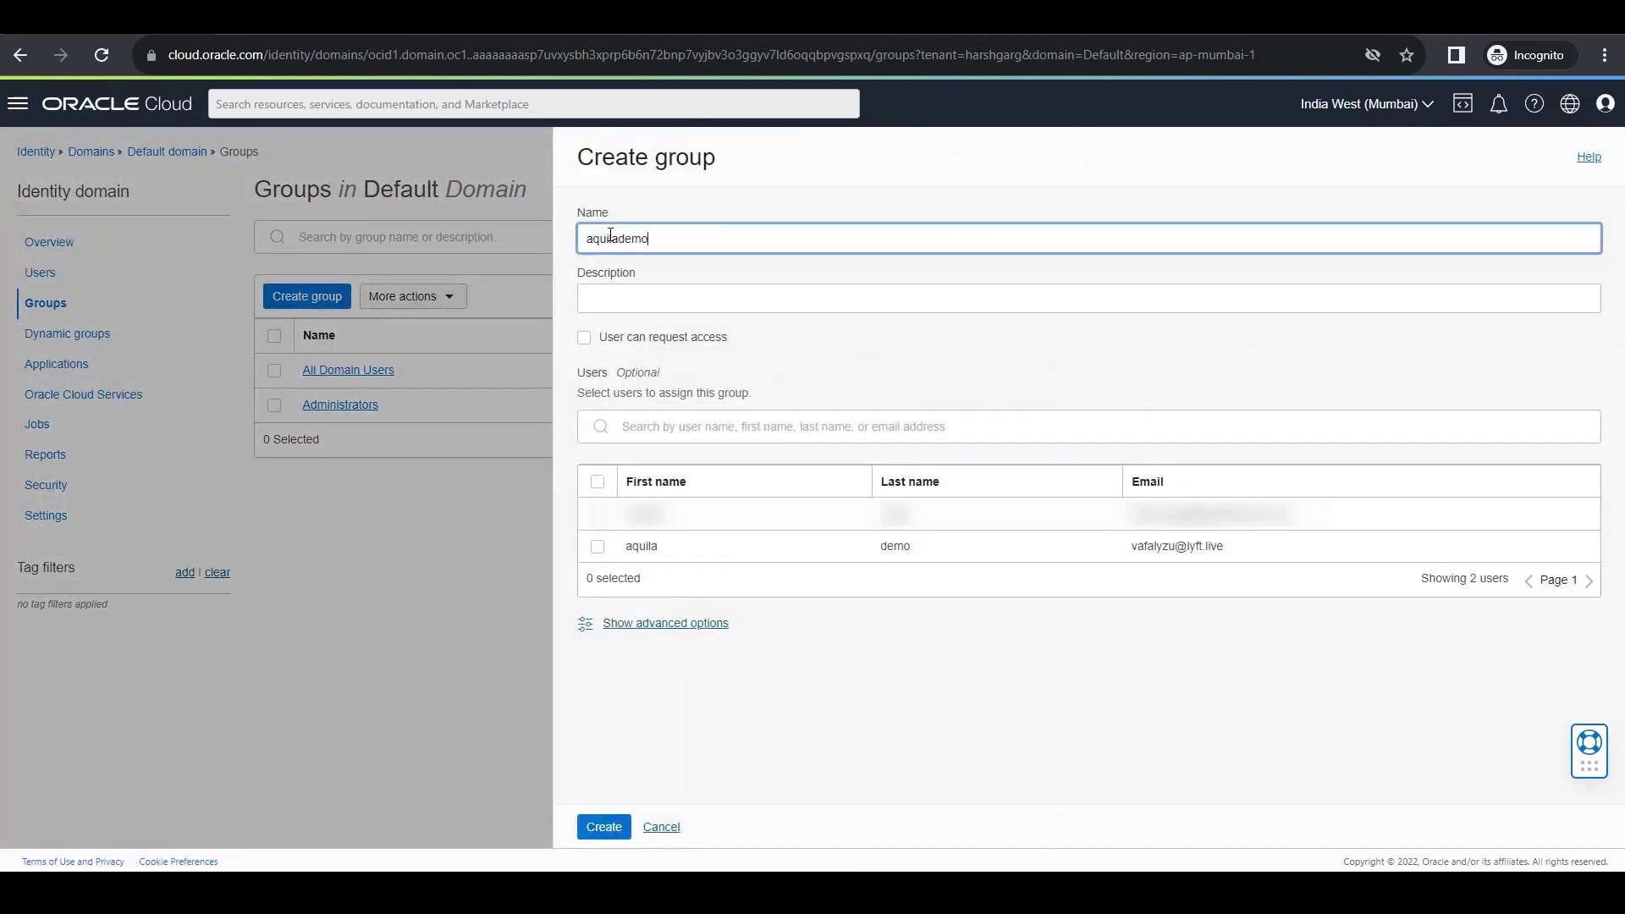
key("Tab")
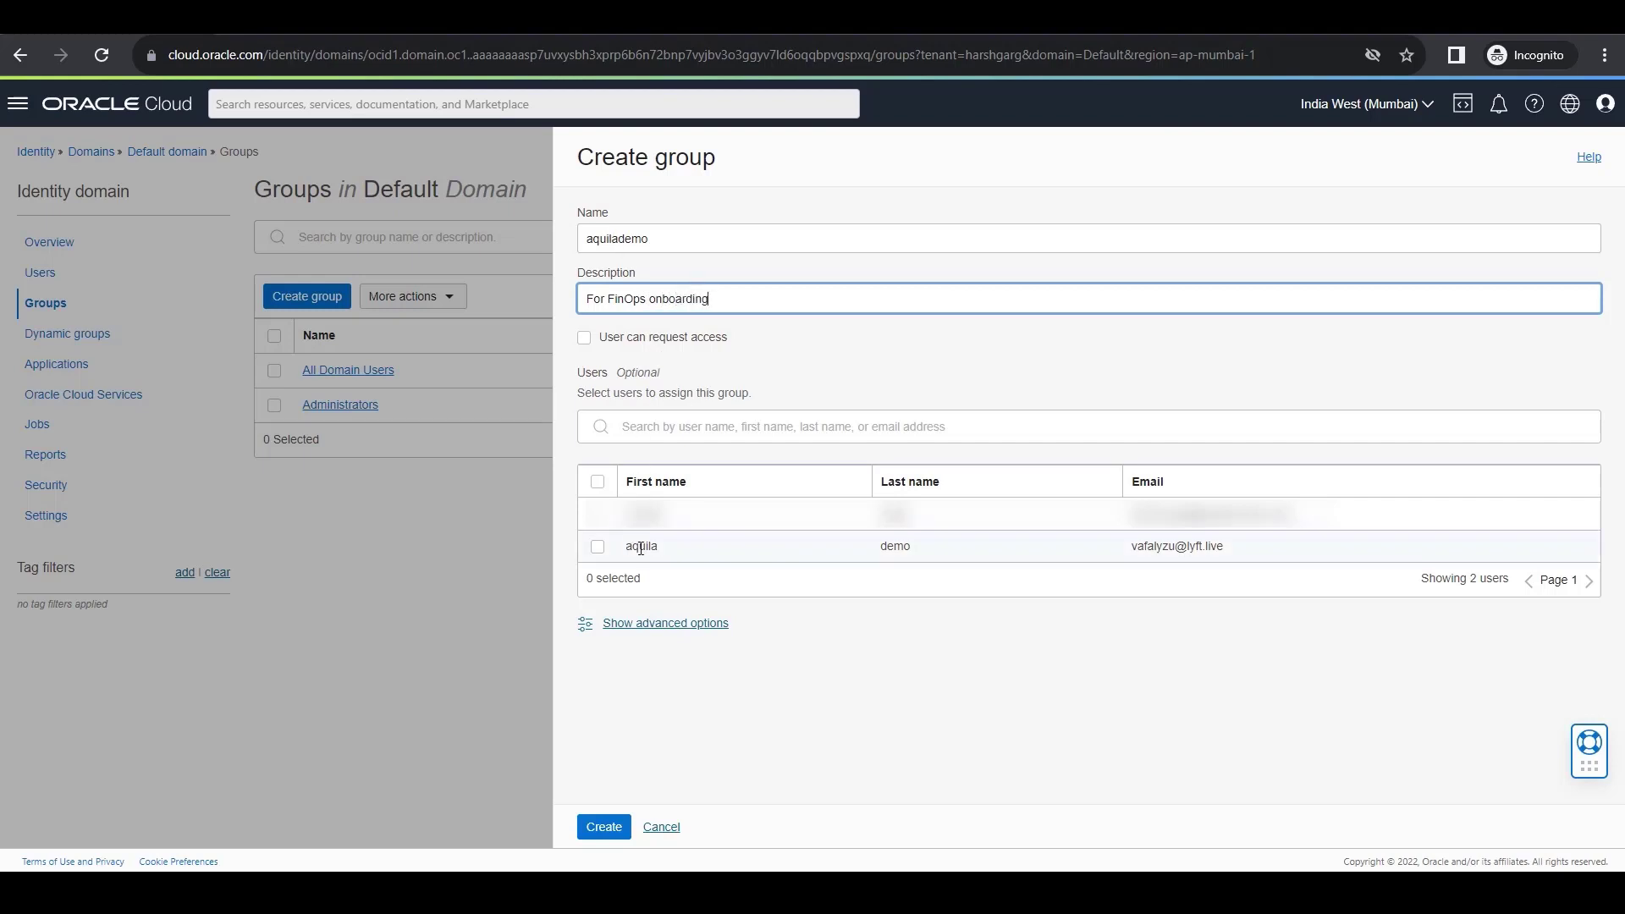
left_click(599, 548)
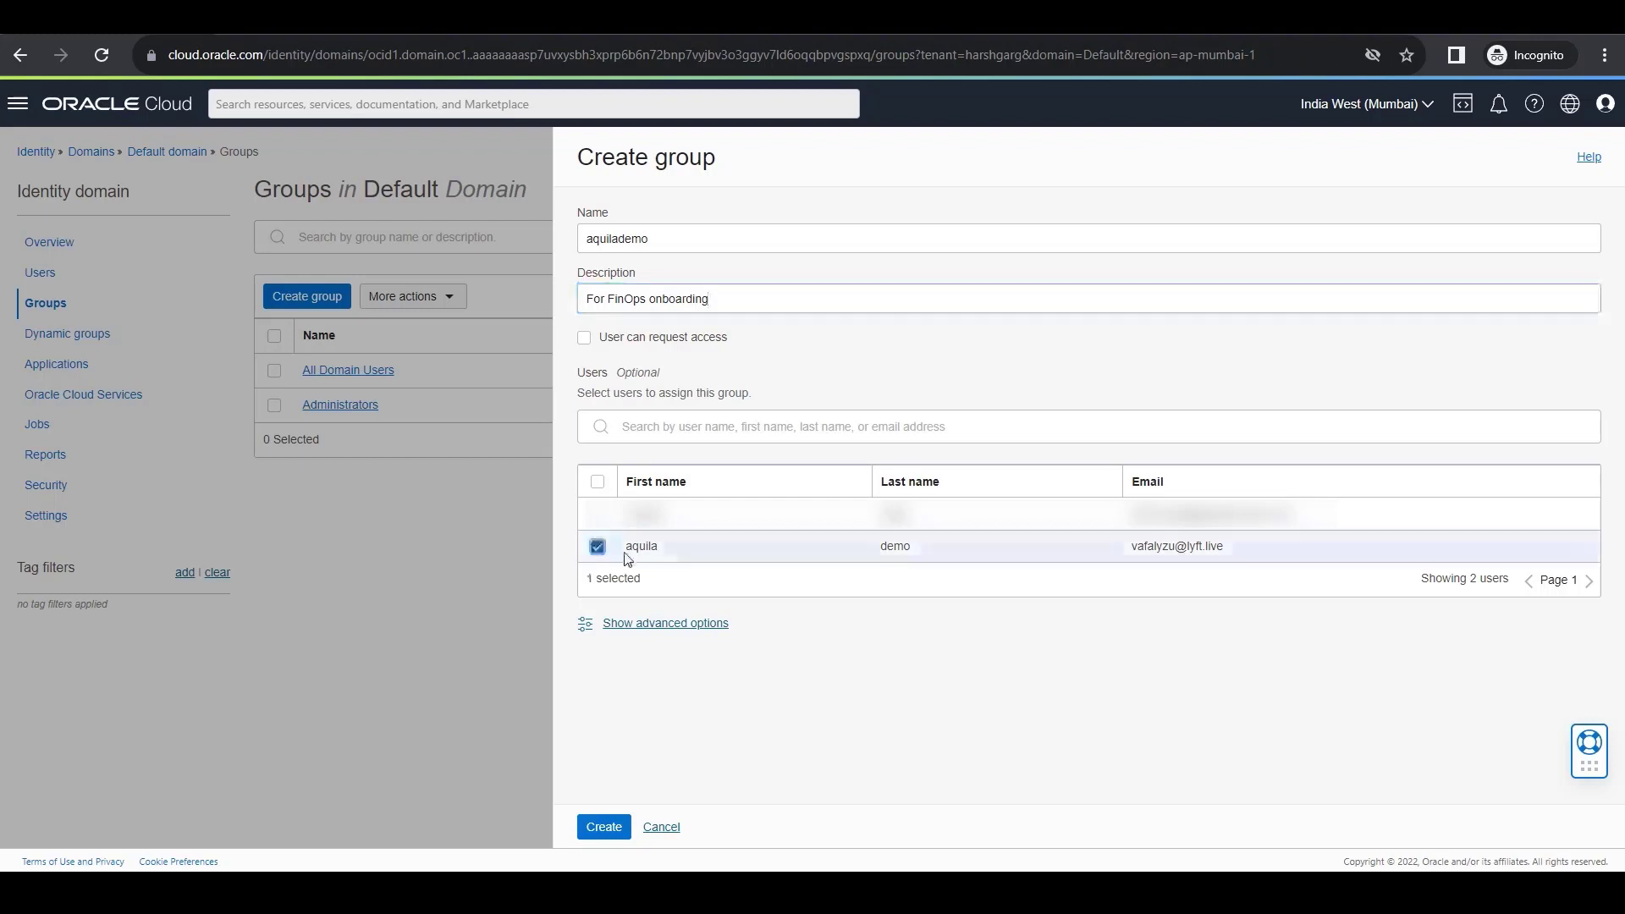
left_click(601, 827)
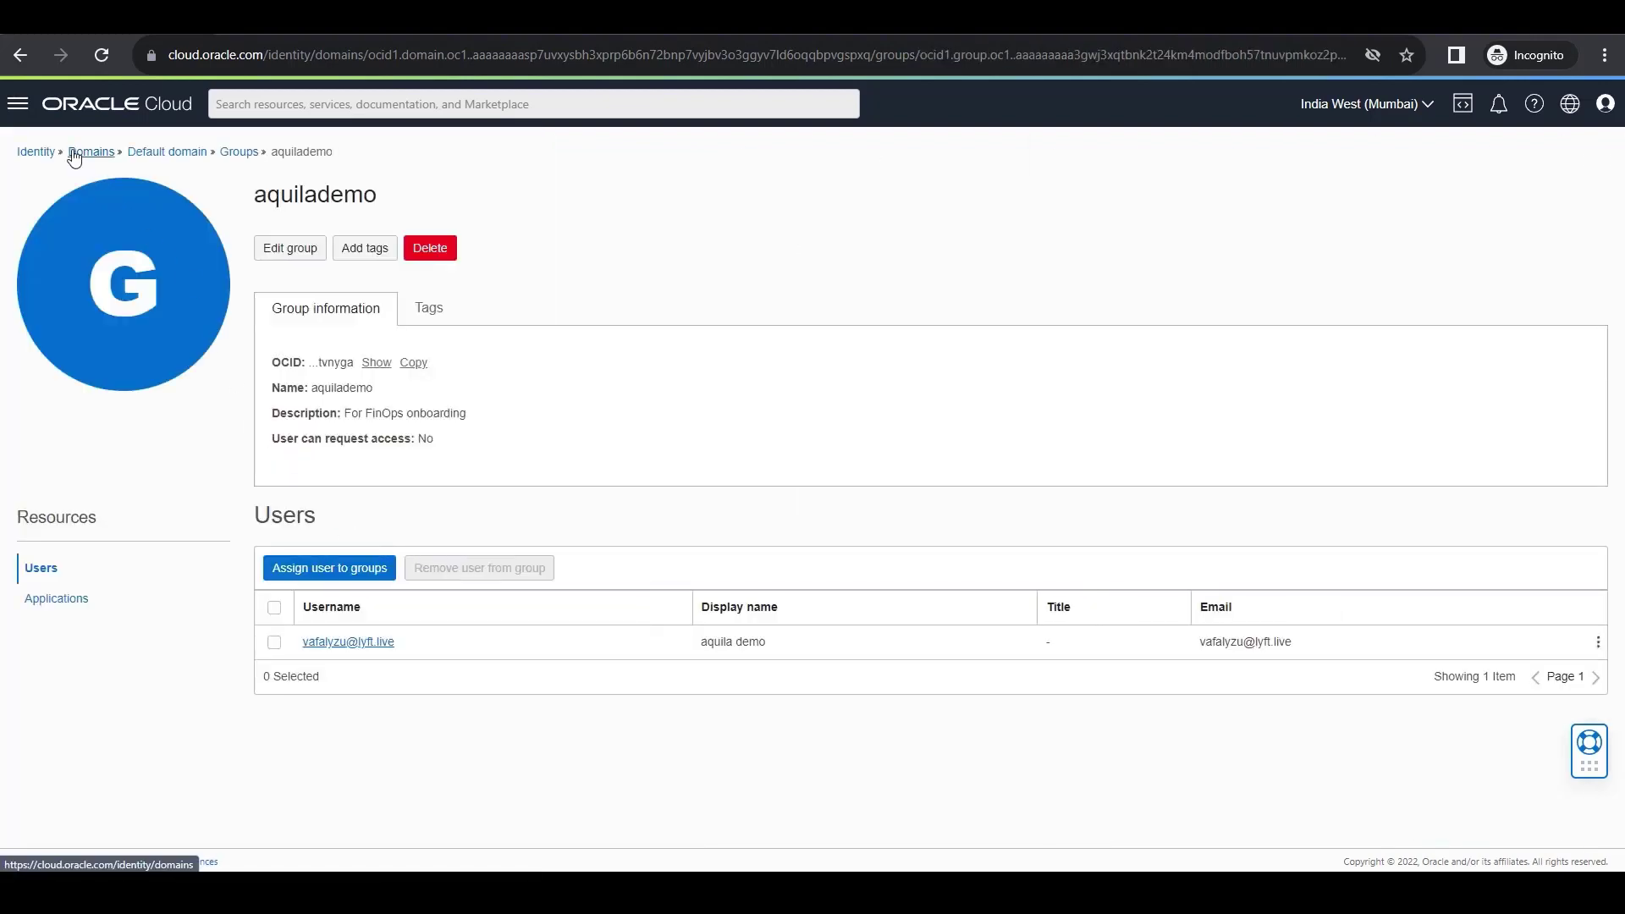
Start an identity policy named aquilademo in the root compartment, described "For FinOps onboarding", and enable its manual editor.
left_click(38, 155)
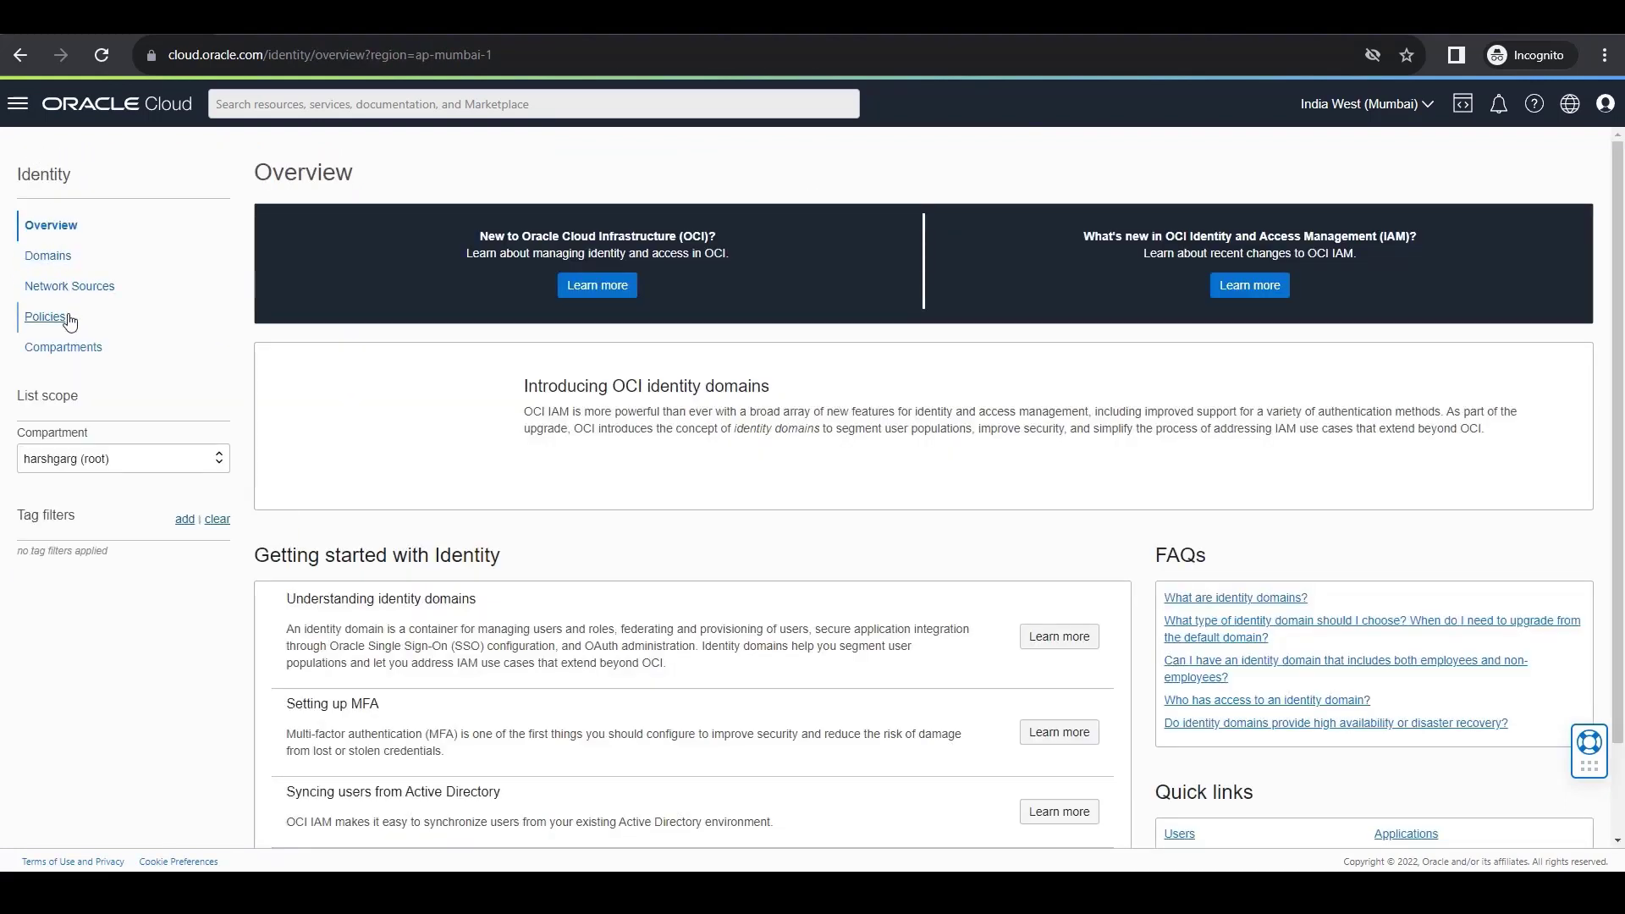
left_click(102, 459)
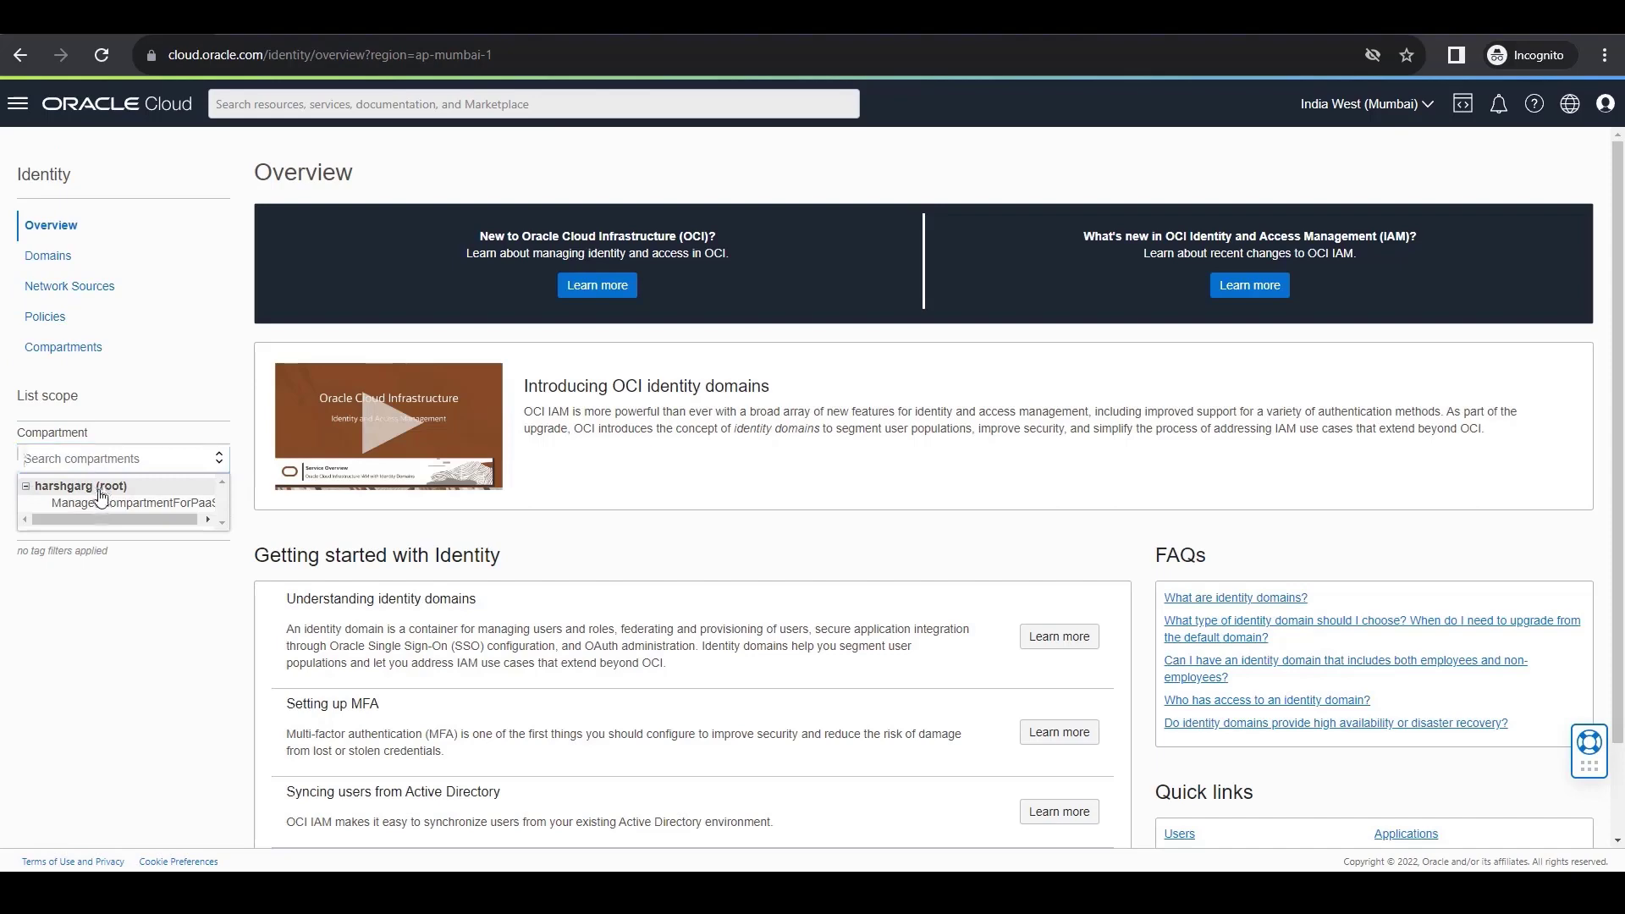
left_click(49, 317)
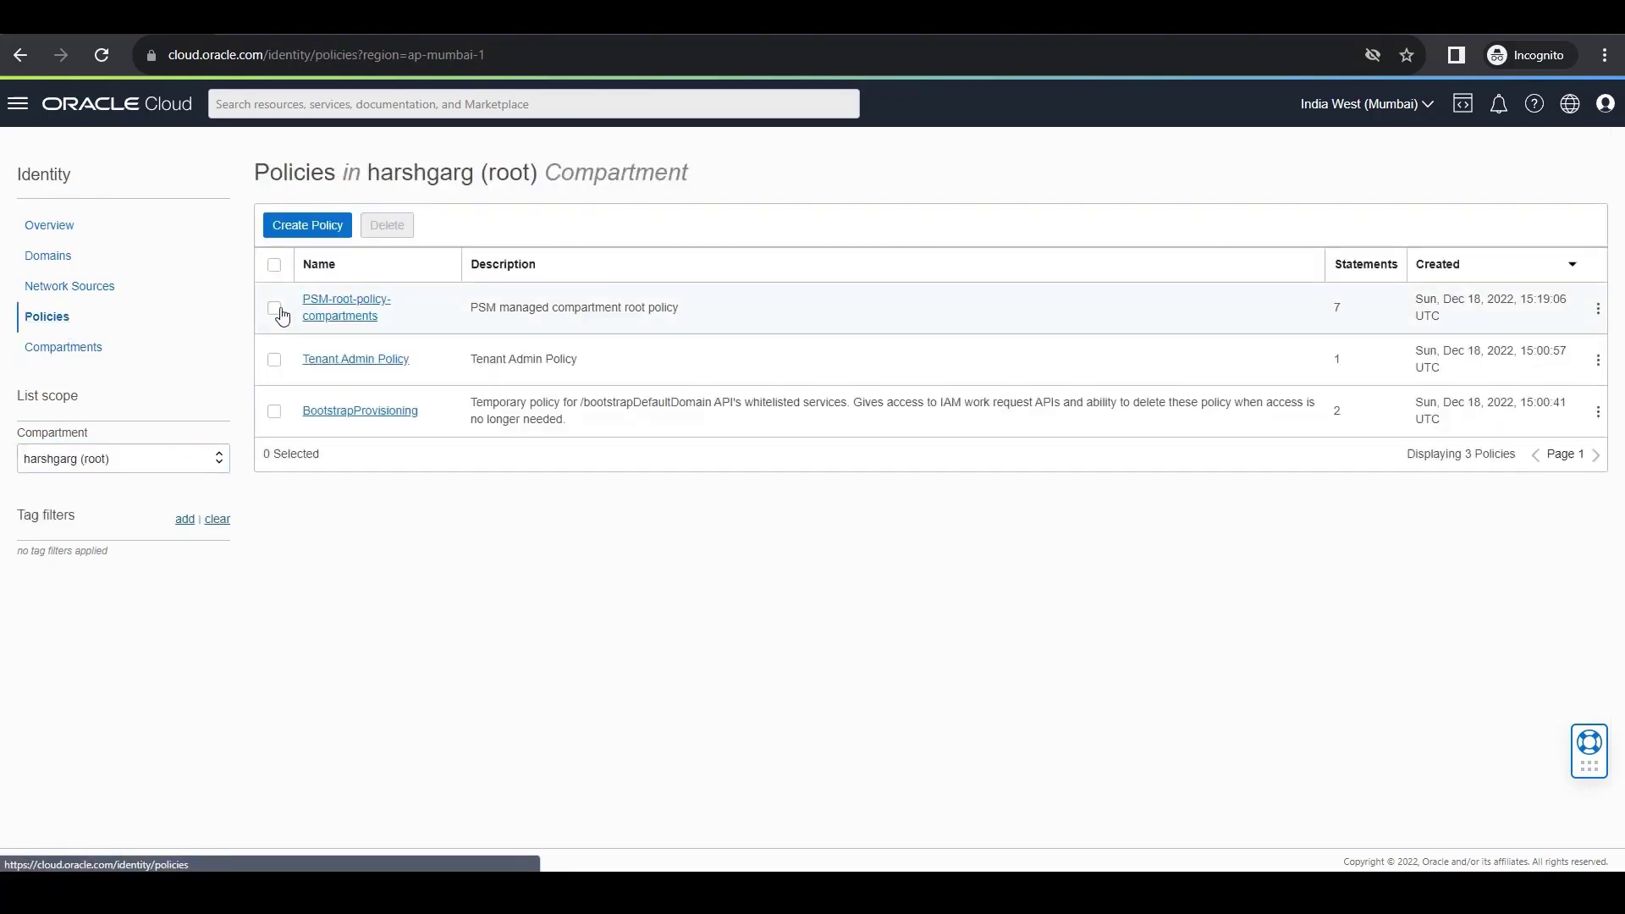
left_click(322, 235)
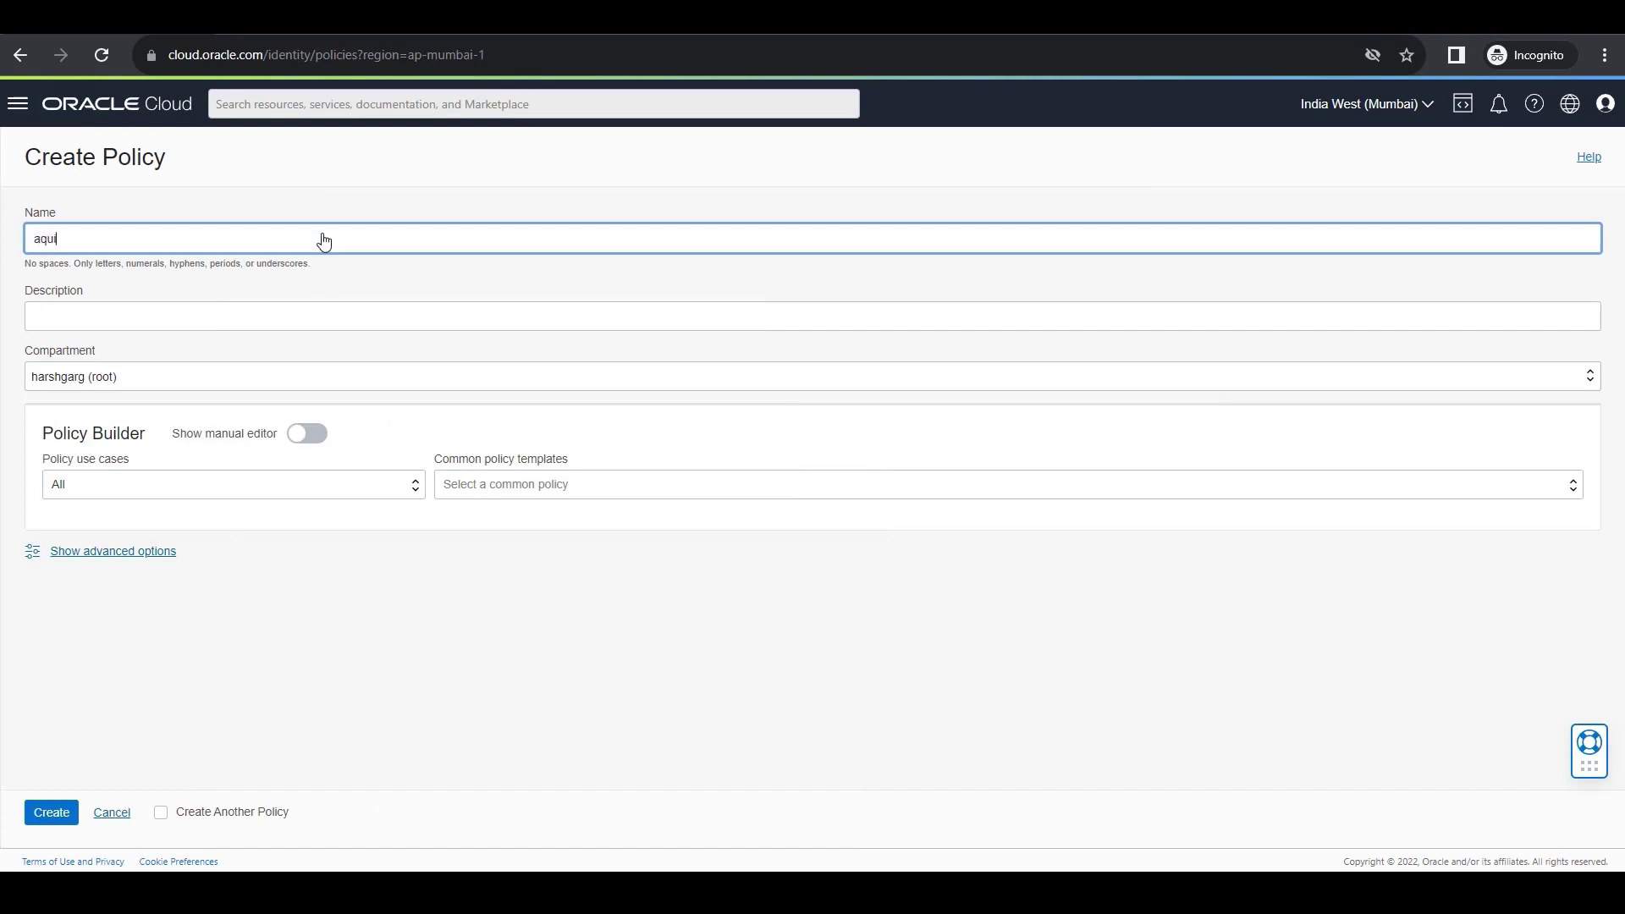
type("aquilademo")
key("Tab")
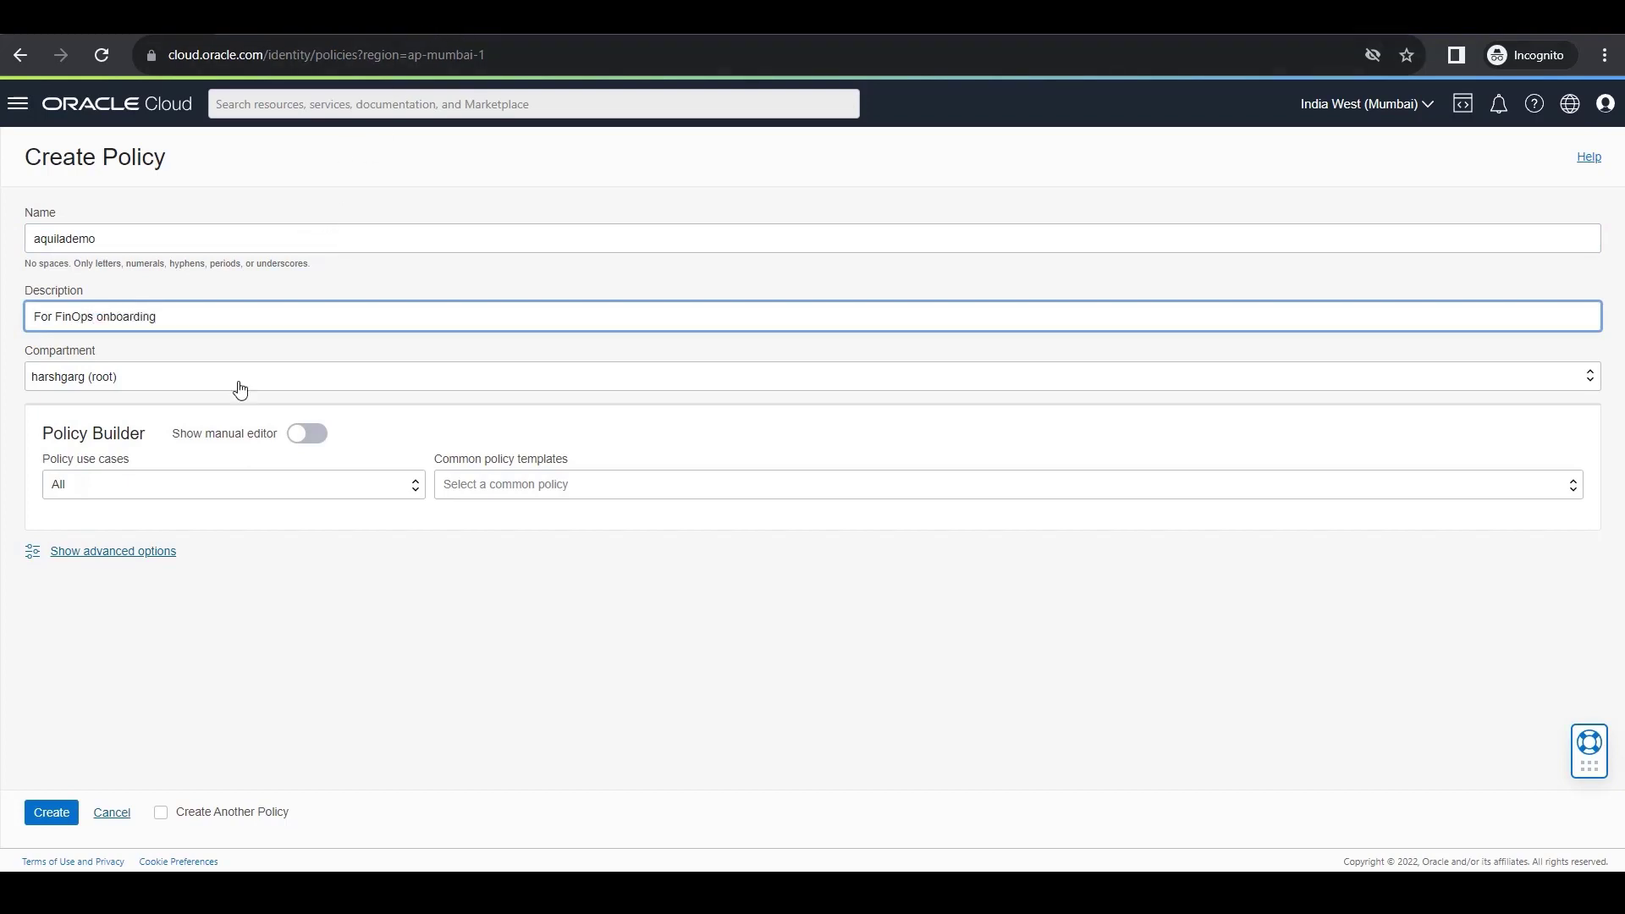
left_click(309, 435)
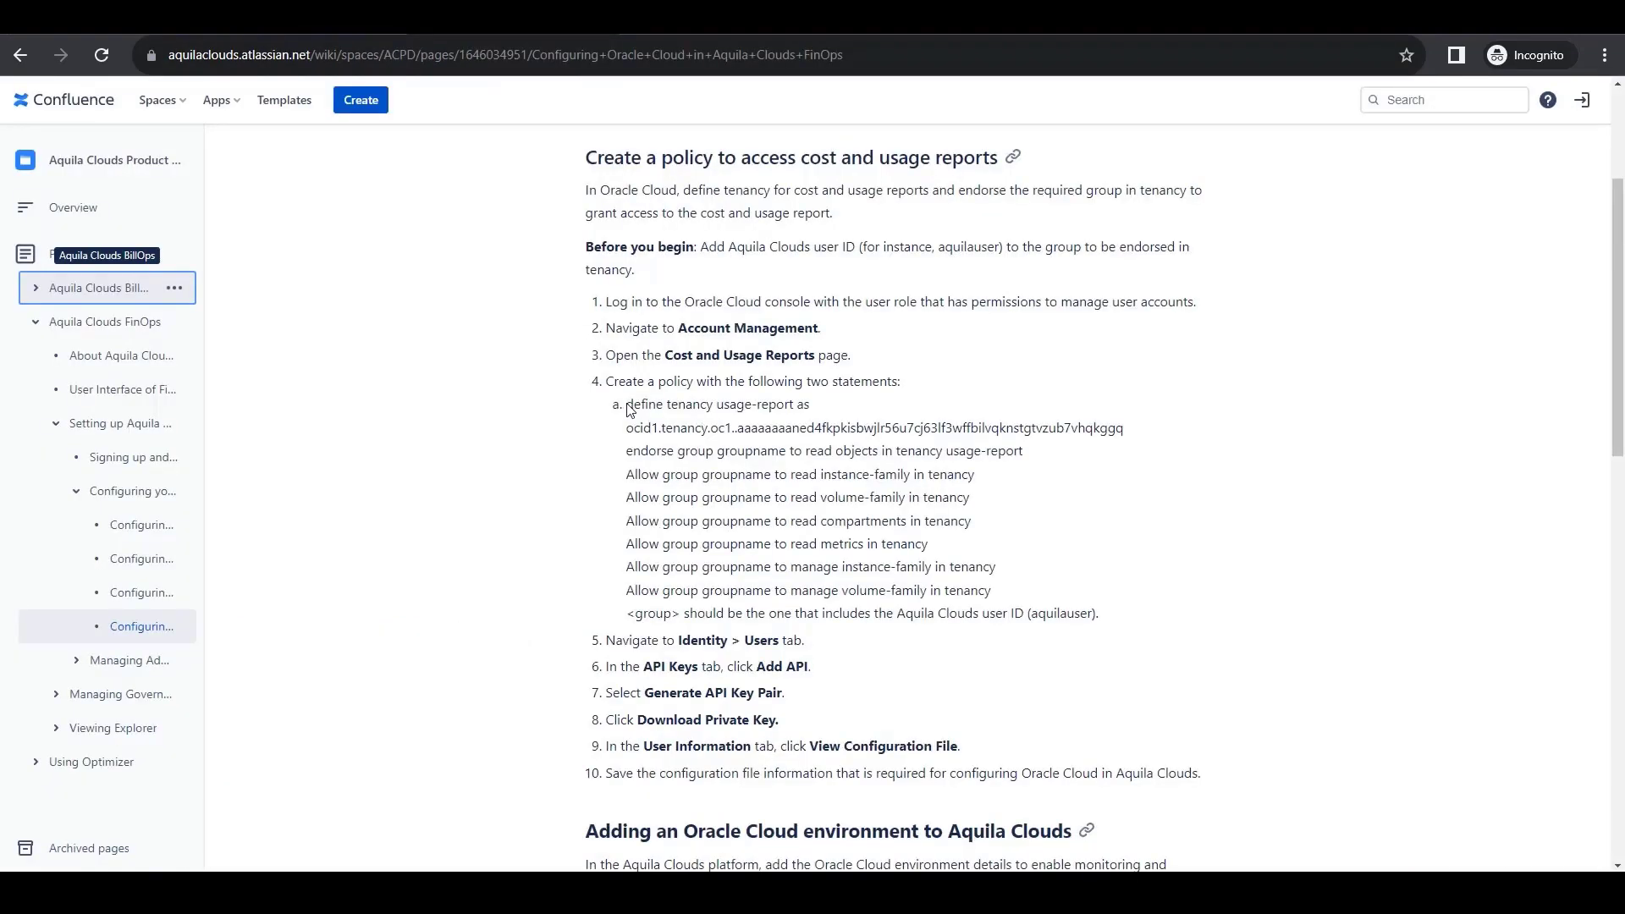
Copy the policy statements, from the usage-report tenancy definition to manage volume-family, out of the Confluence guide and paste them into the policy editor.
left_click_drag(627, 406, 992, 592)
key("ctrl+c")
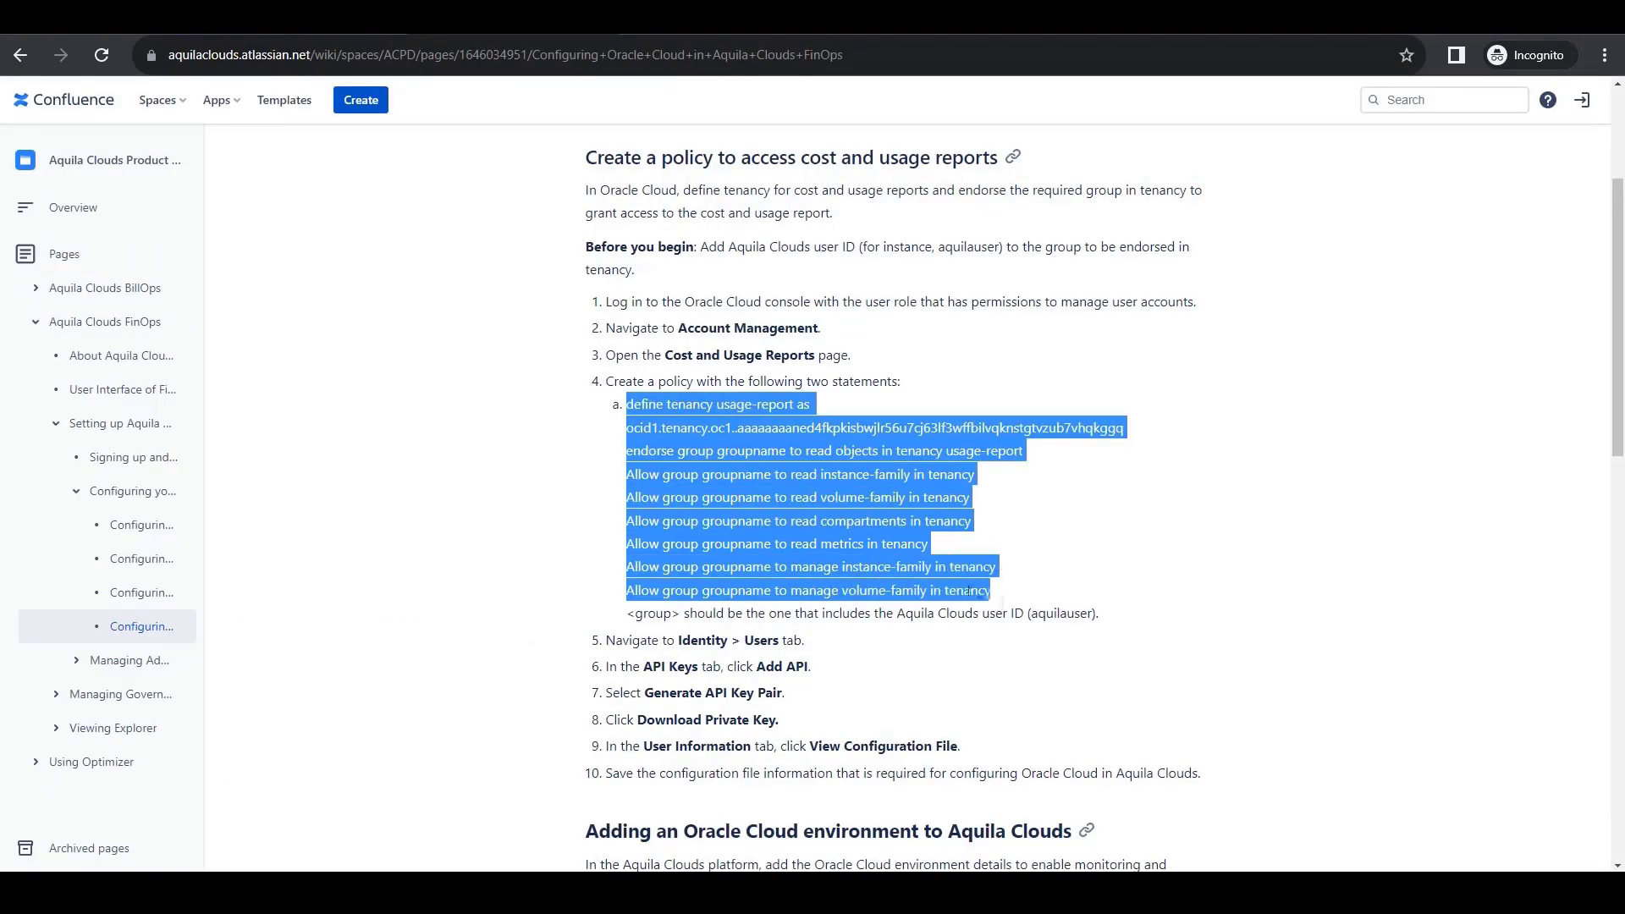
right_click(990, 592)
left_click(999, 602)
left_click(174, 35)
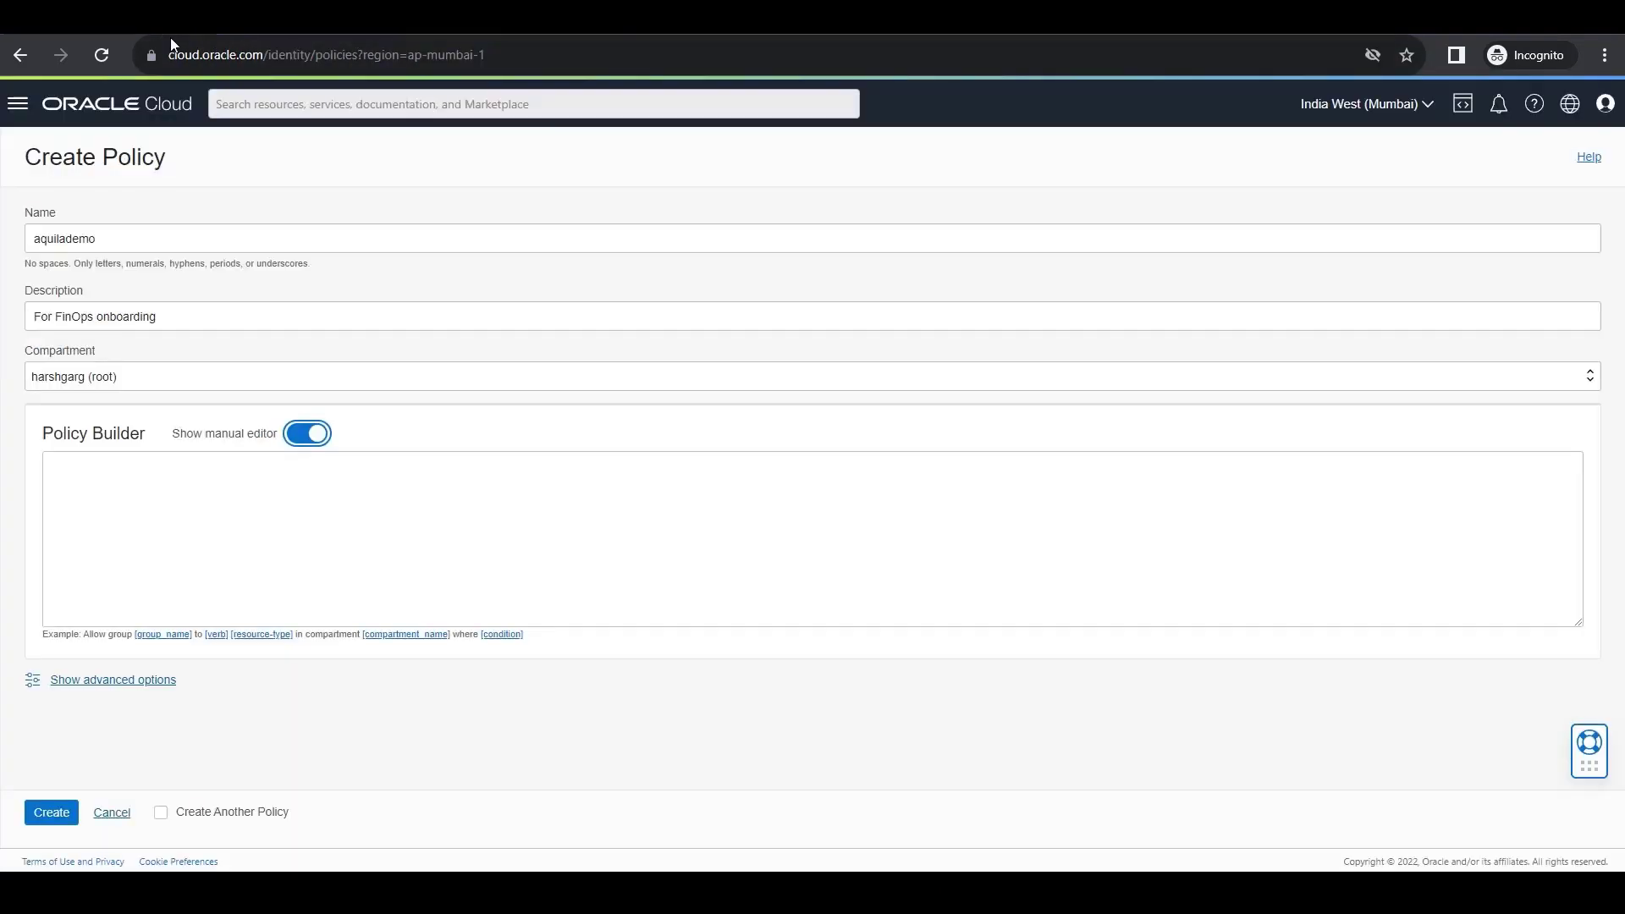
left_click(236, 508)
key("ctrl+v")
Replace the groupname placeholder in the endorse statement with aquilademo.
double_click(166, 482)
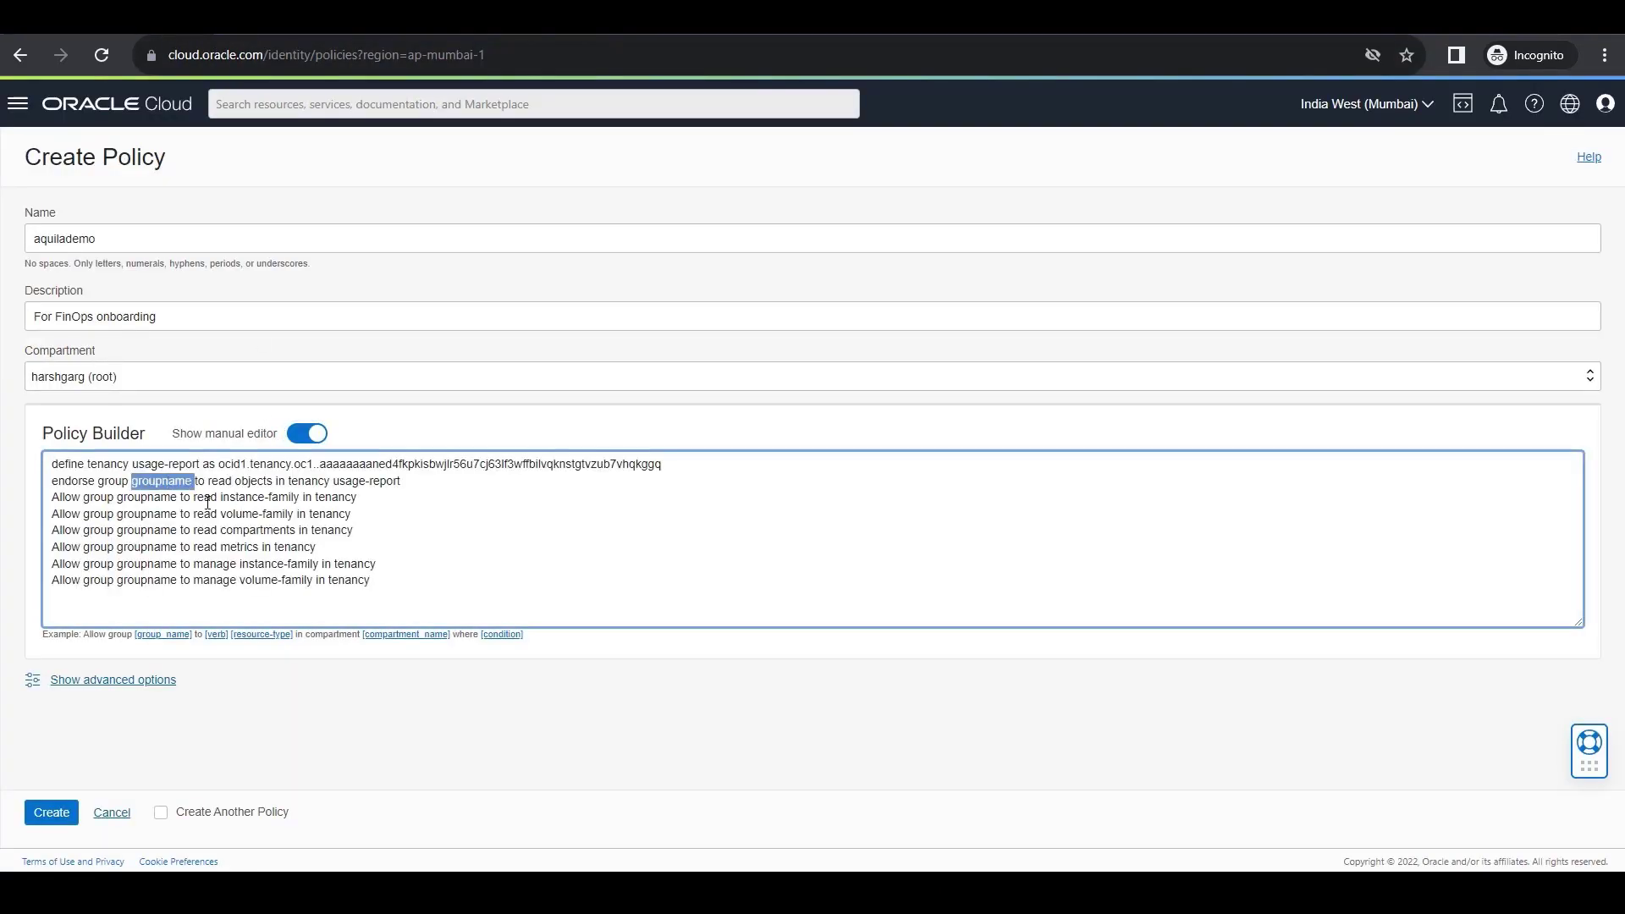
type("aquilka")
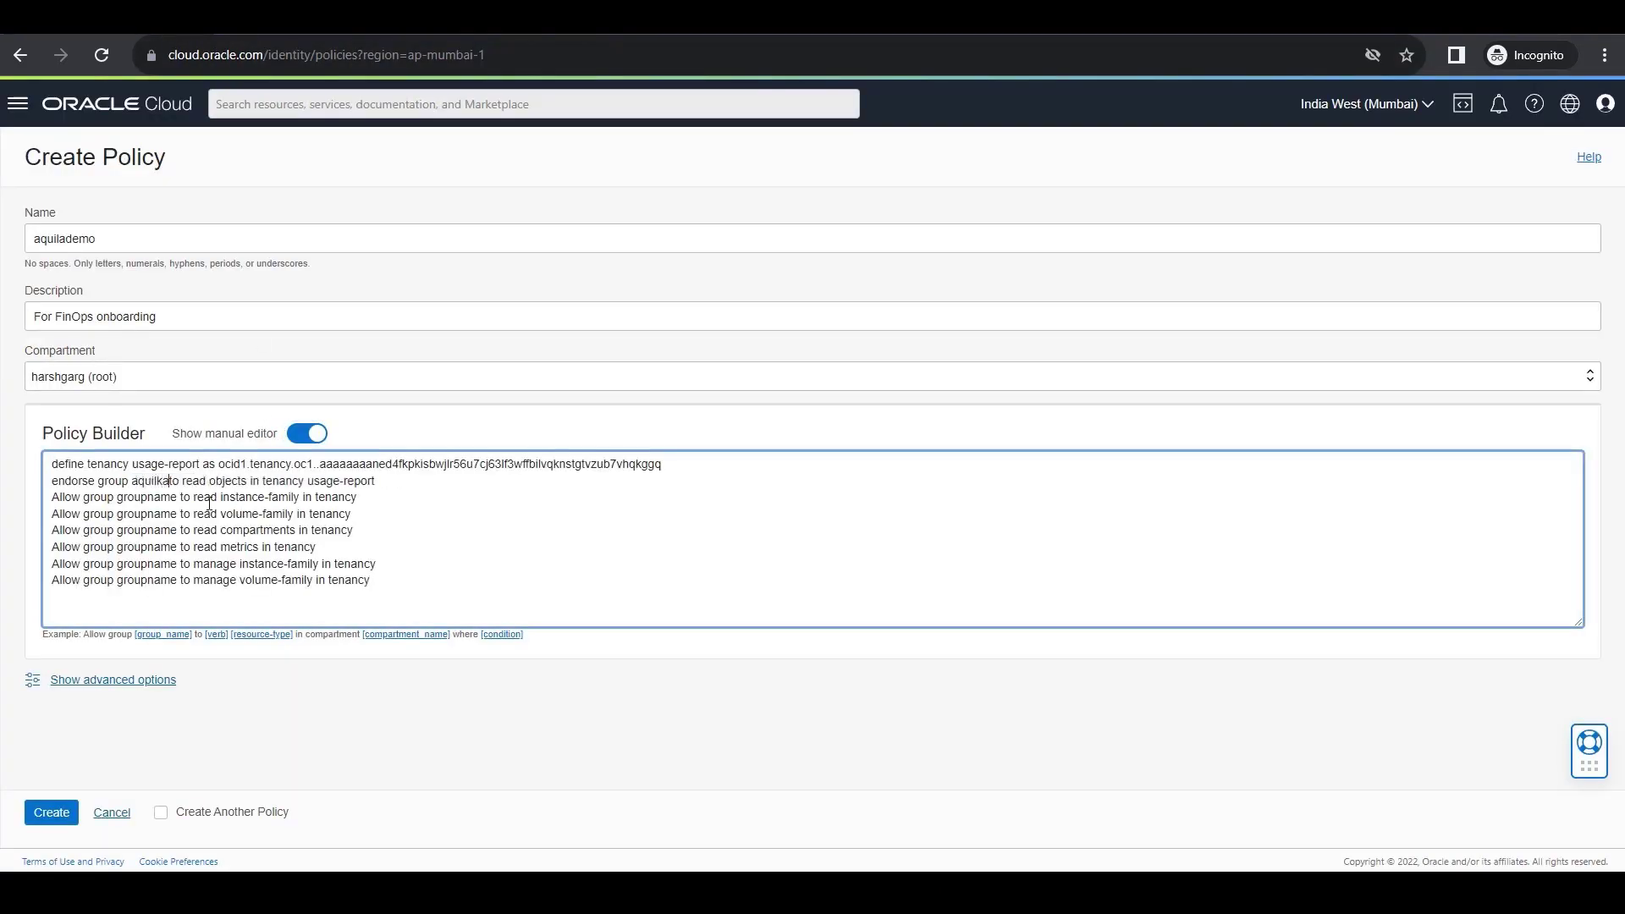
key("BackSpace")
key("BackSpace")
type("ademo")
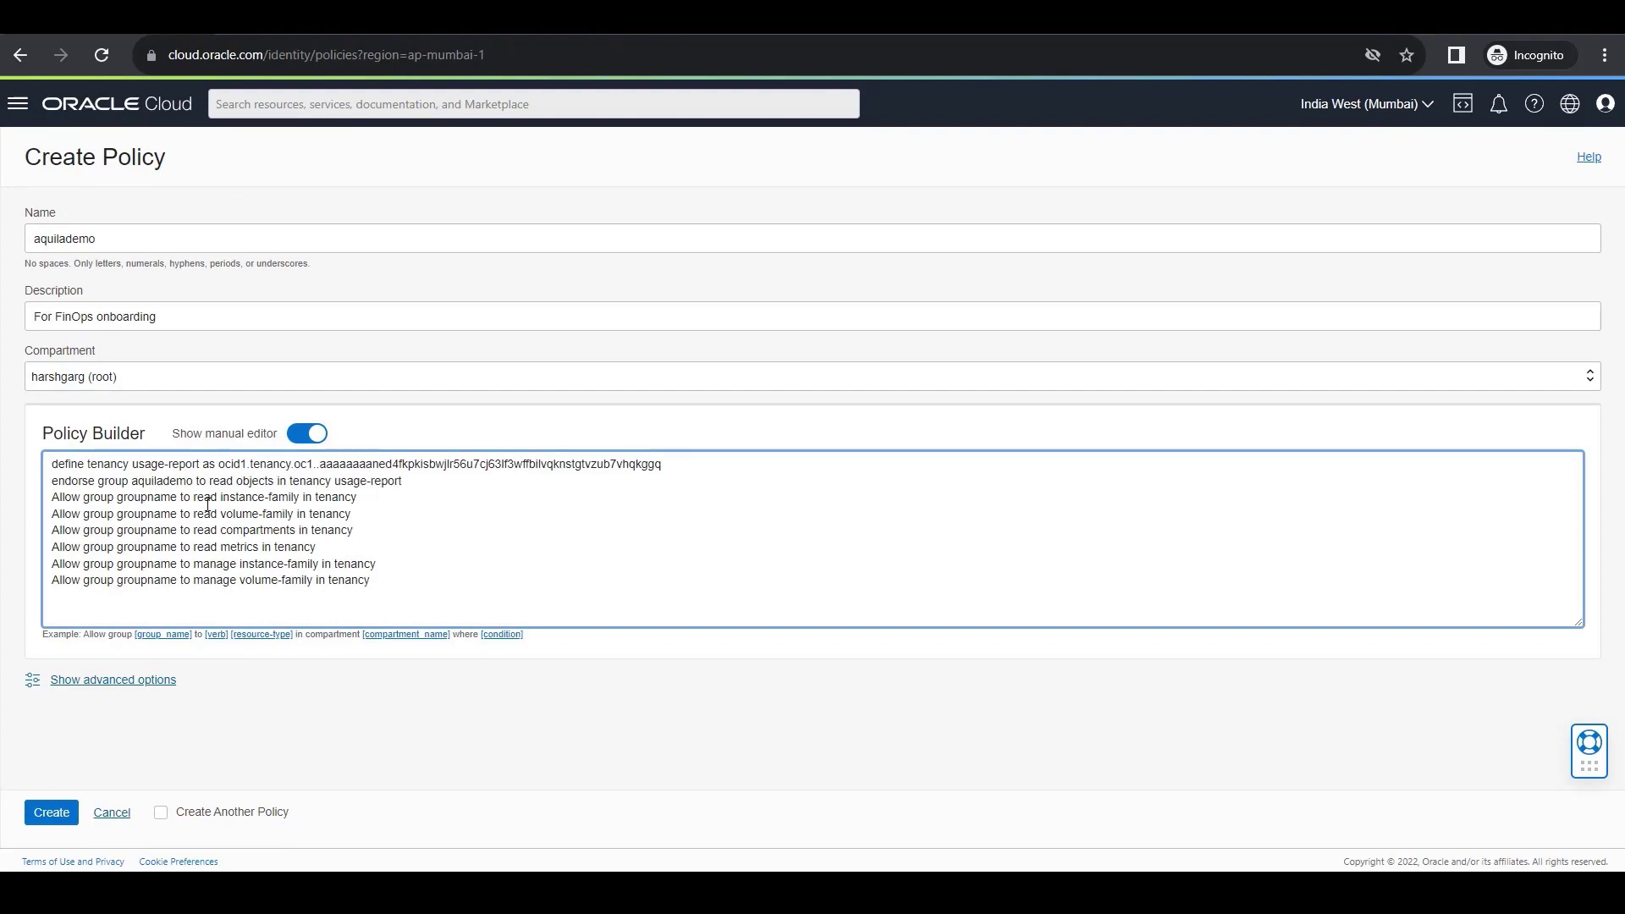
Copy aquilademo from the endorse statement and replace the groupname placeholder with it in all six Allow statements.
double_click(159, 482)
key("ctrl+c")
double_click(150, 499)
key("ctrl+v")
double_click(148, 515)
key("ctrl+v")
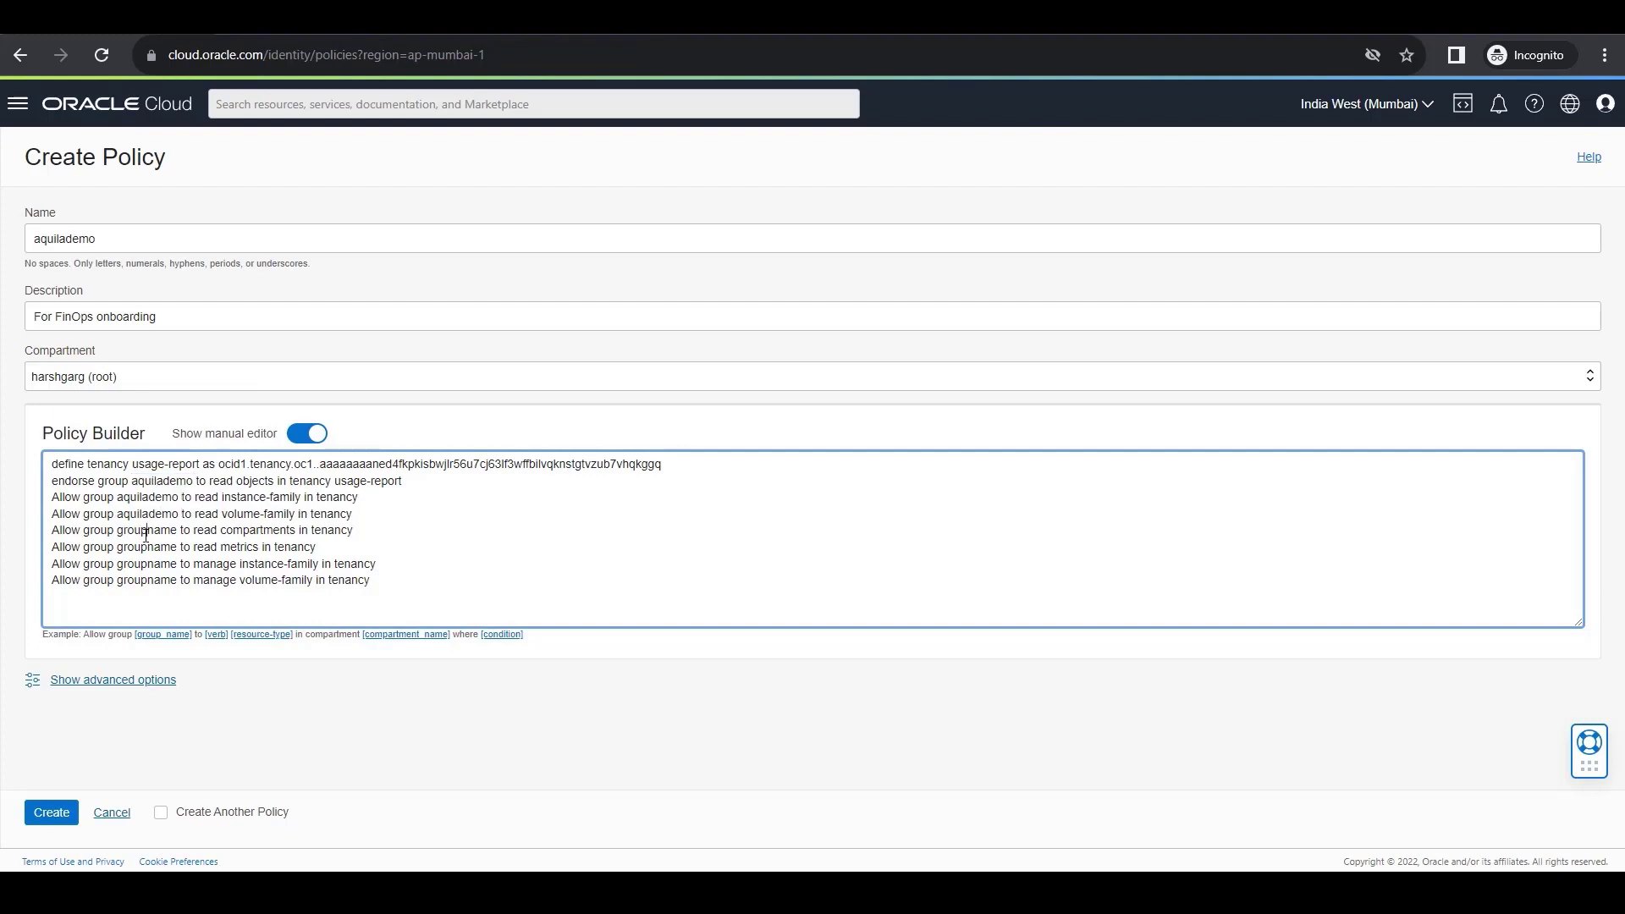
double_click(145, 531)
key("ctrl+v")
double_click(147, 548)
key("ctrl+v")
double_click(148, 565)
key("ctrl+v")
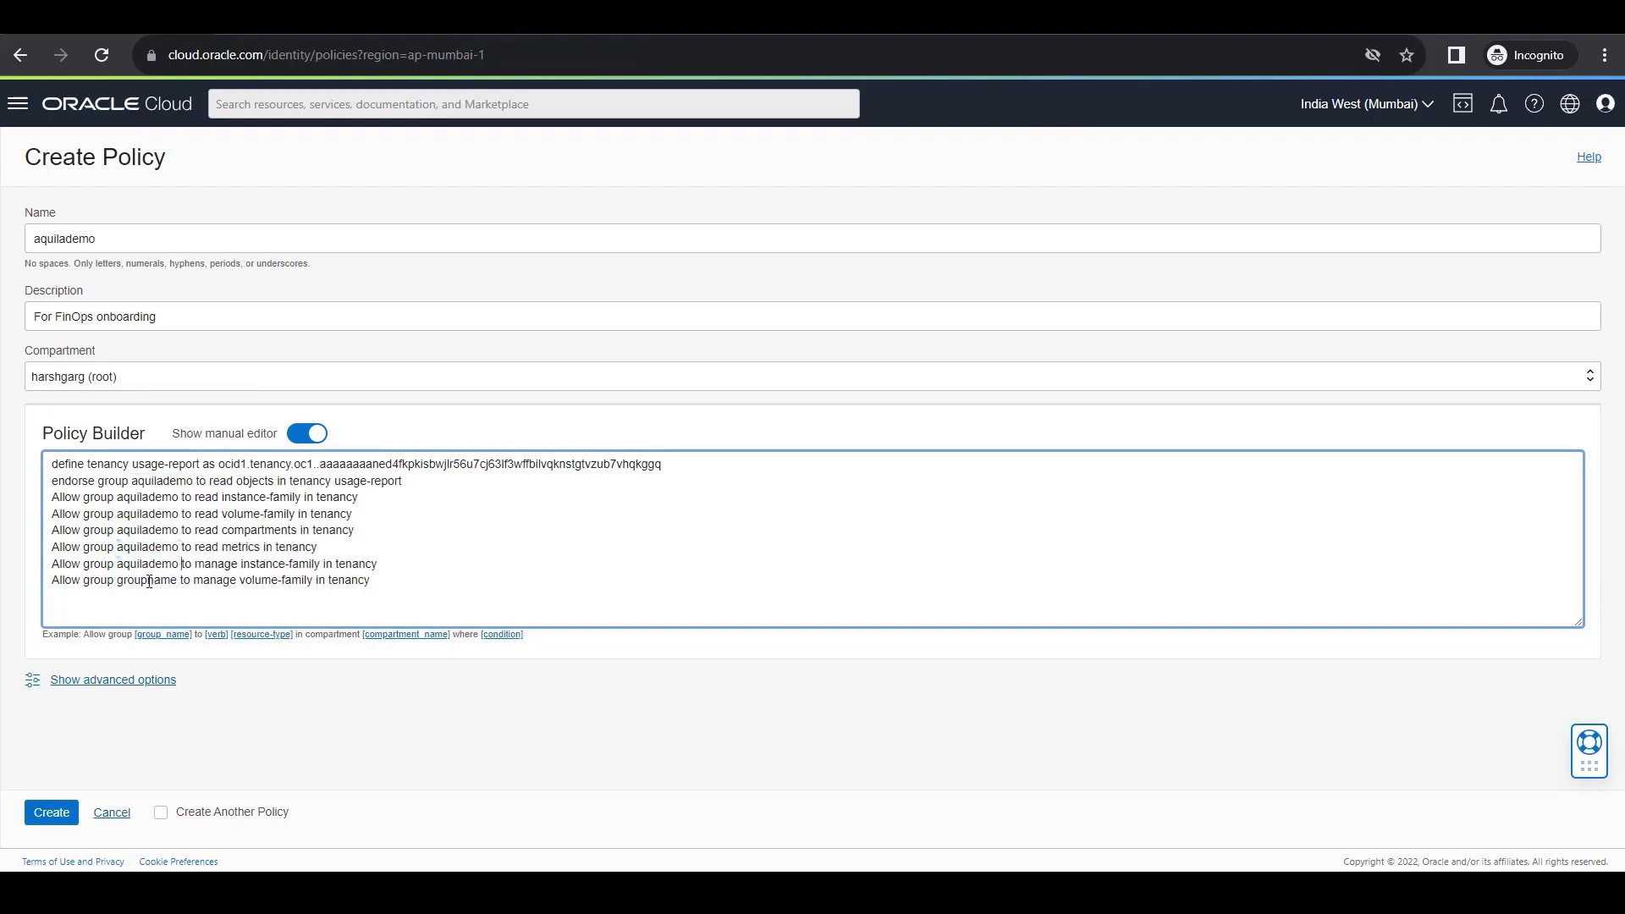
double_click(149, 581)
key("ctrl+v")
Create the policy and look over its saved statements.
left_click(52, 812)
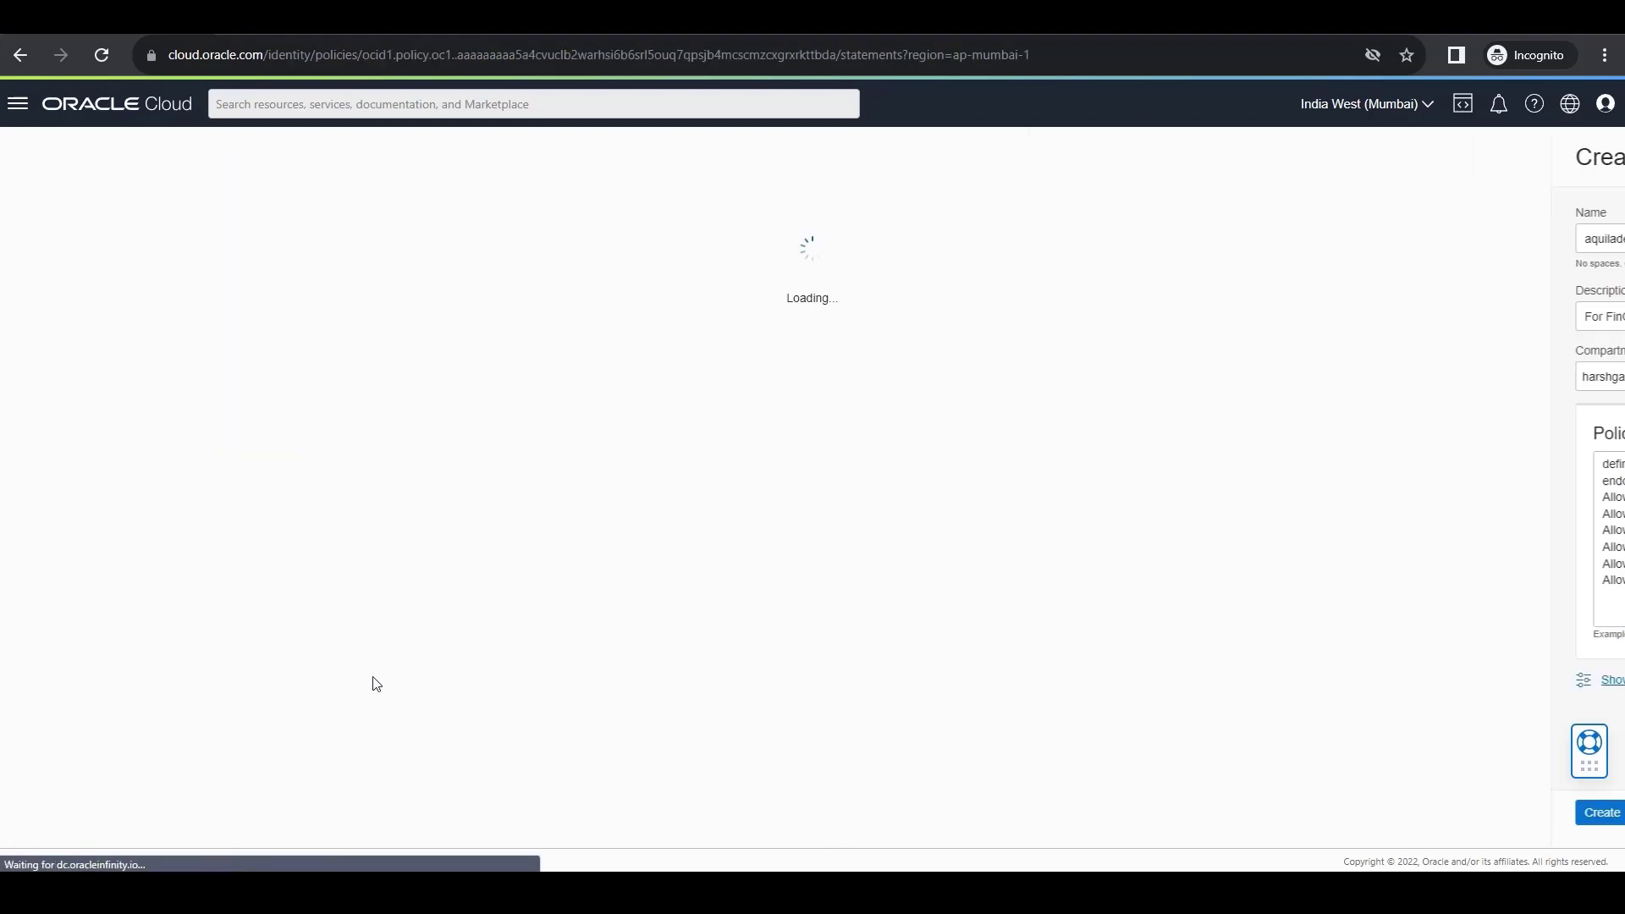
scroll(440, 650, "down", 1)
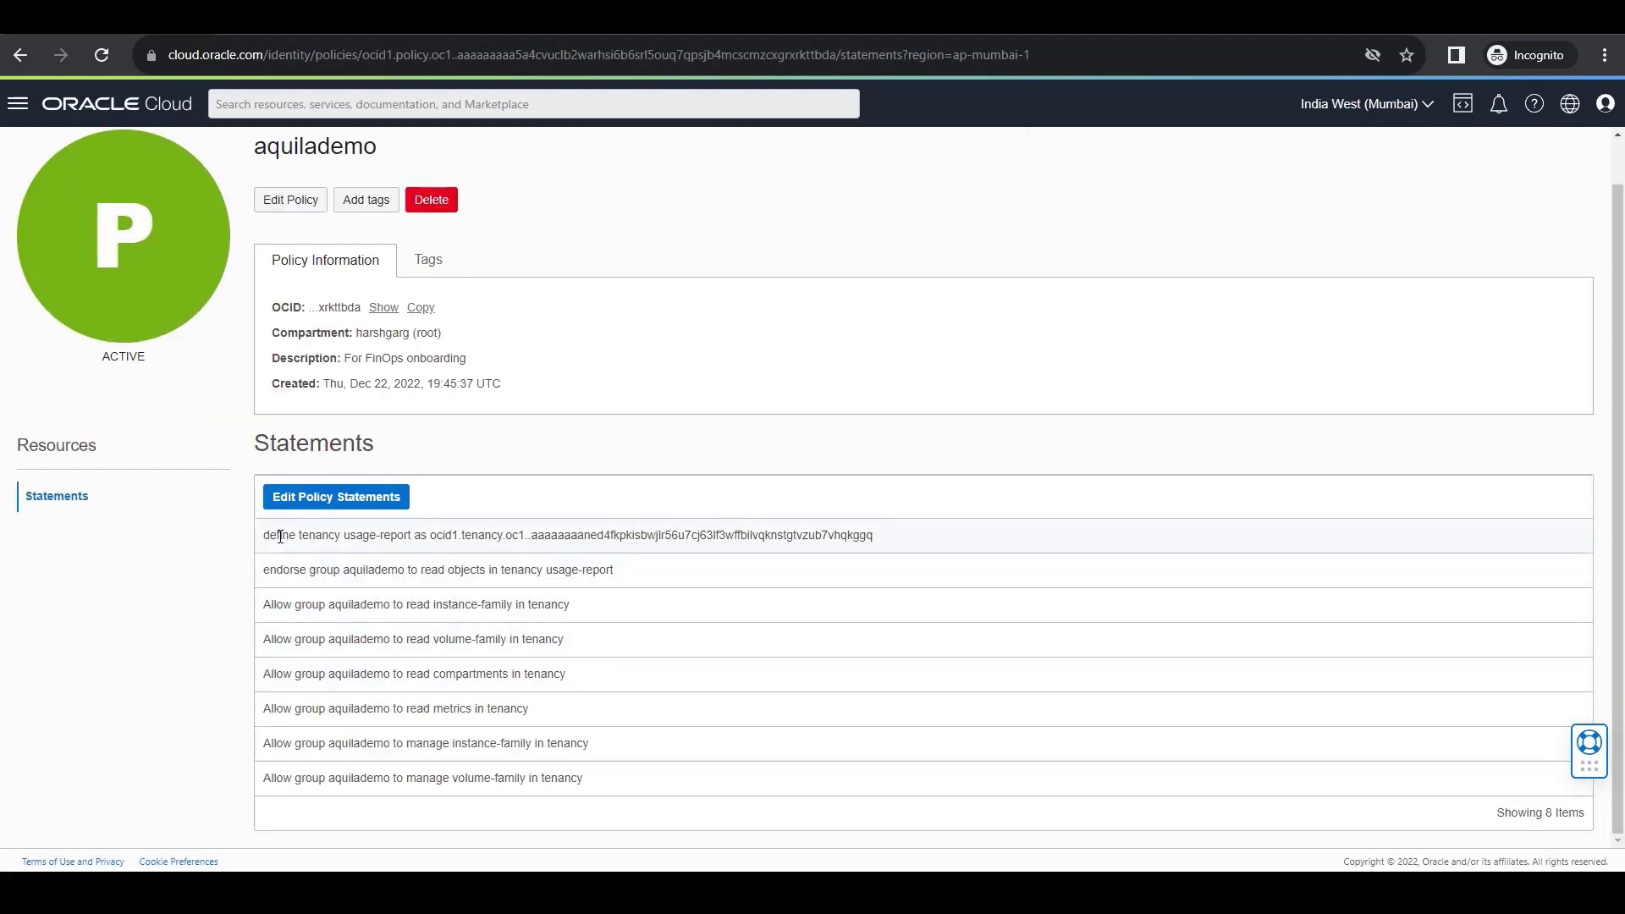
scroll(212, 387, "up", 1)
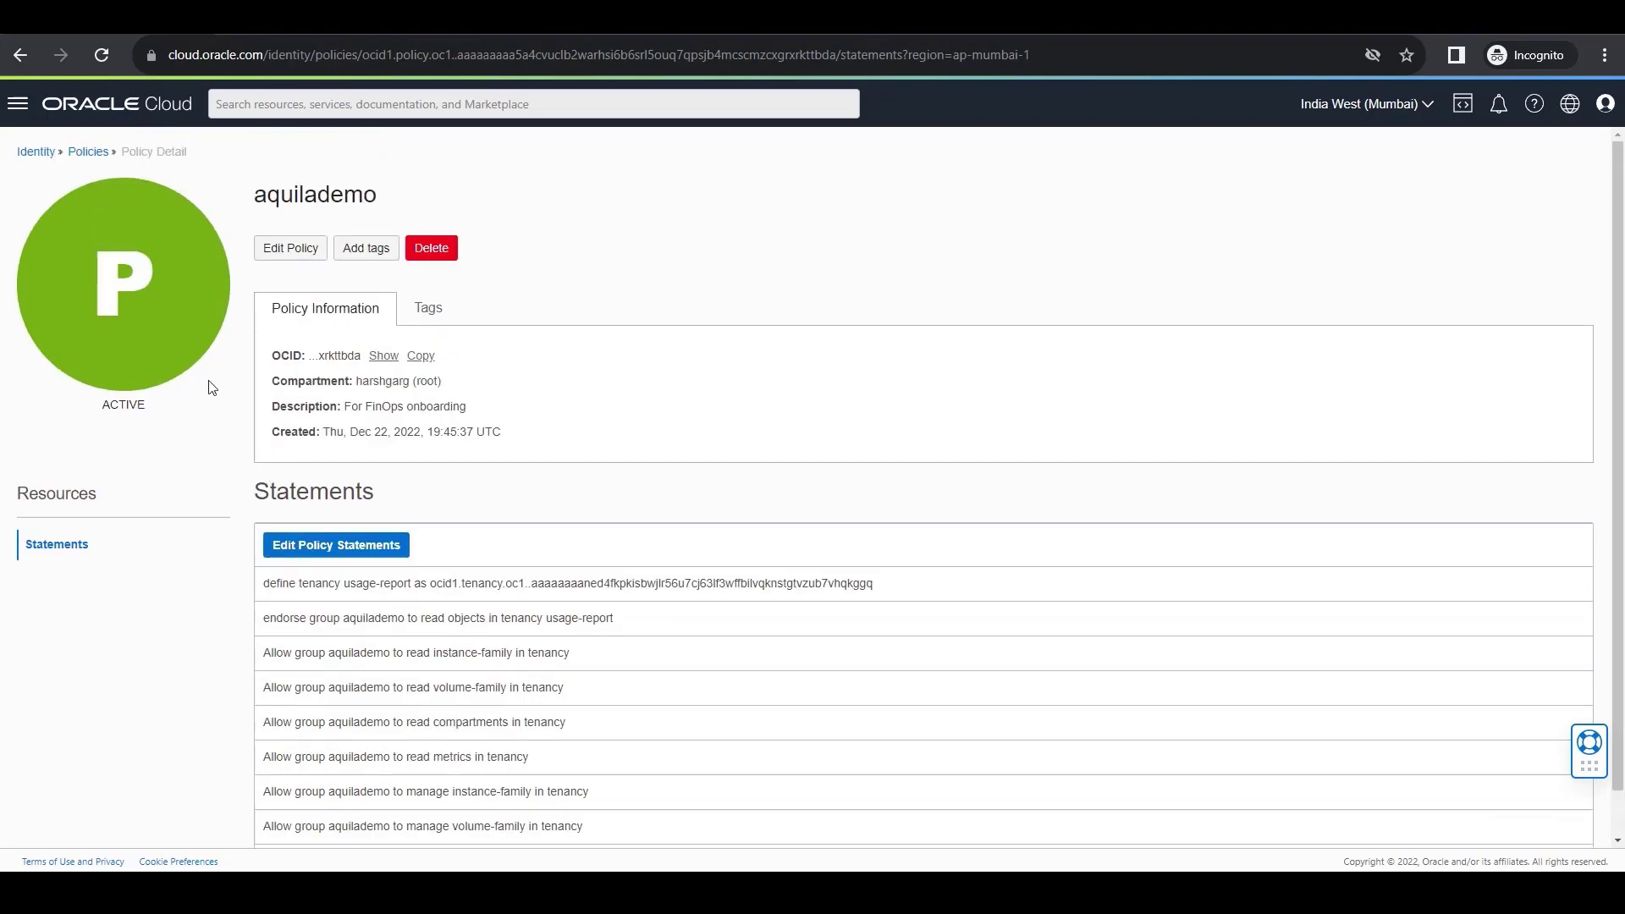
Go to the Default domain's users and open the API keys of the newly created user.
left_click(47, 154)
left_click(49, 254)
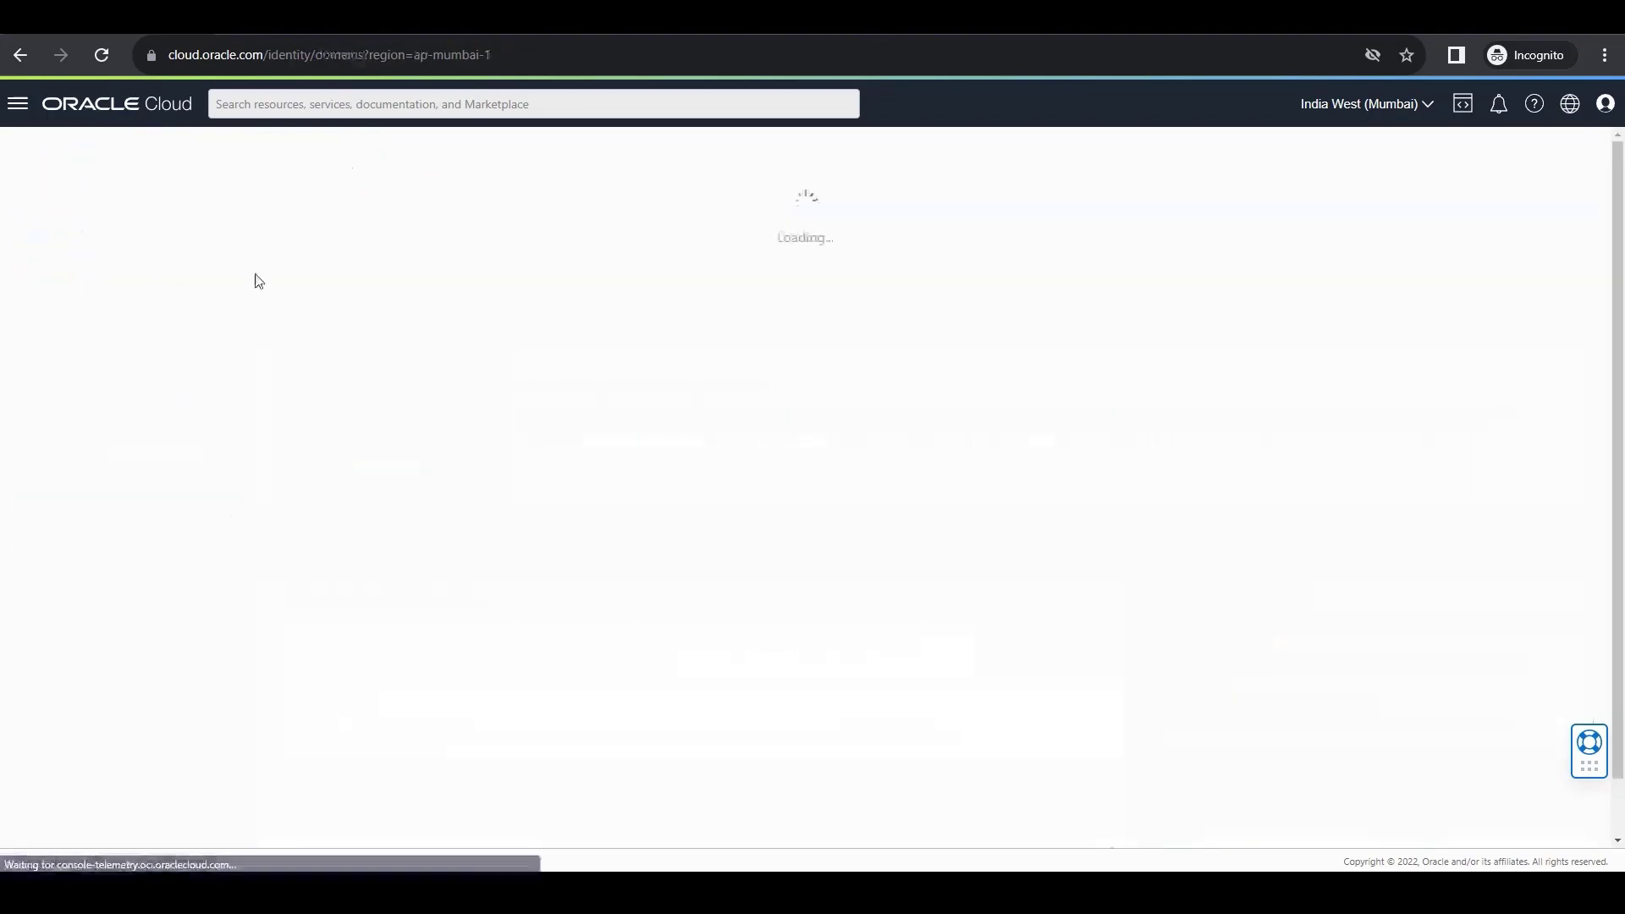
left_click(298, 298)
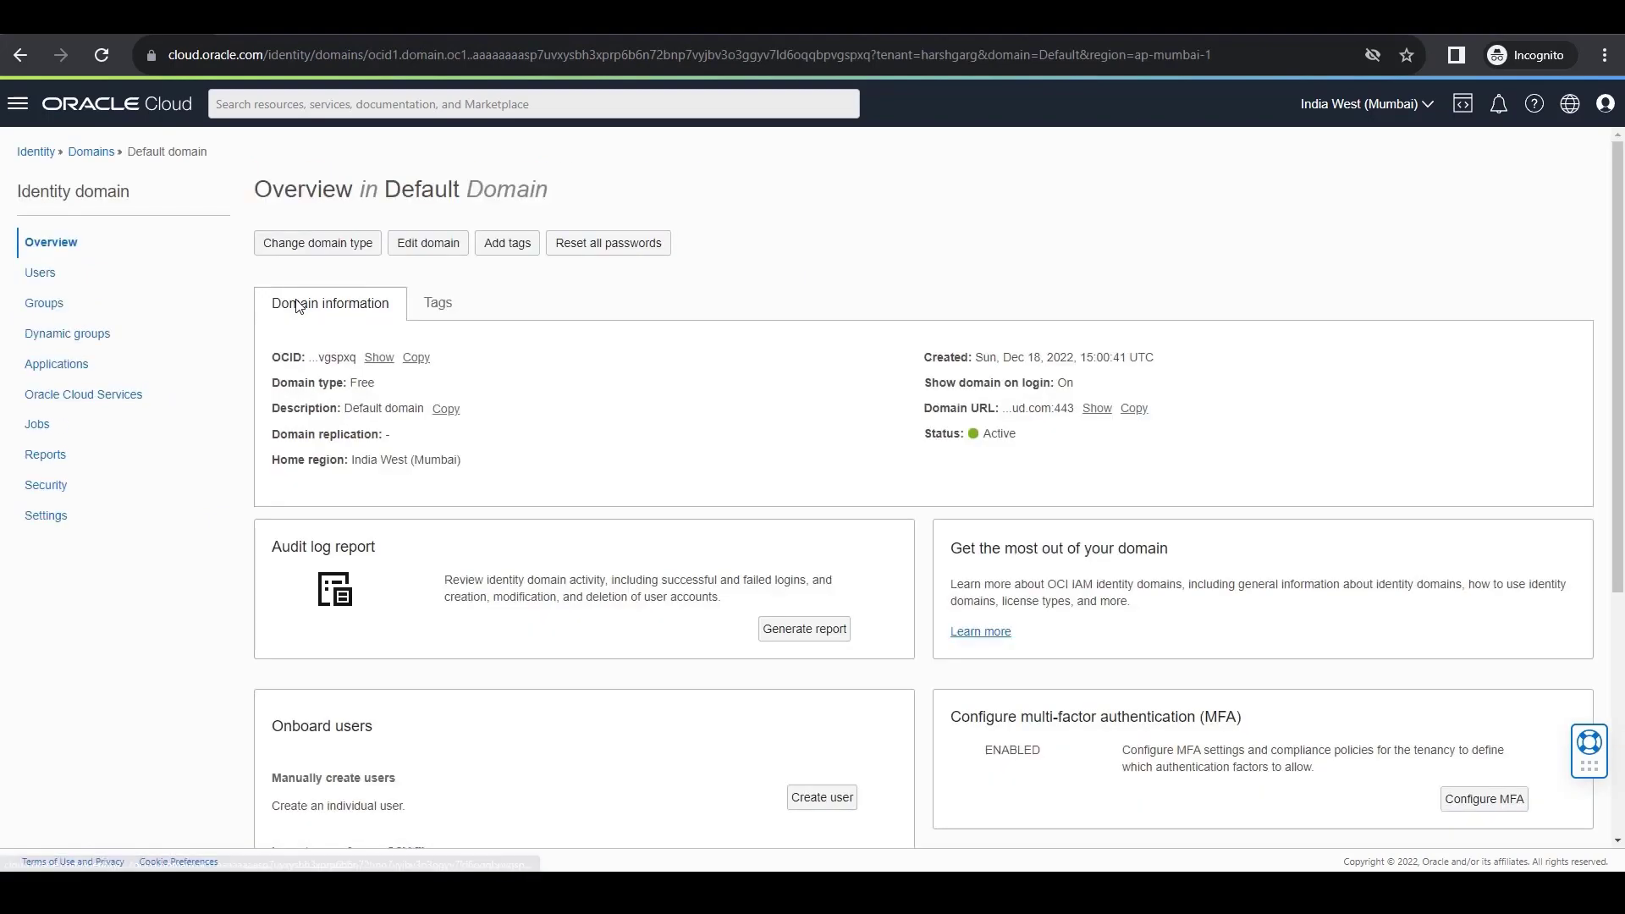
left_click(85, 279)
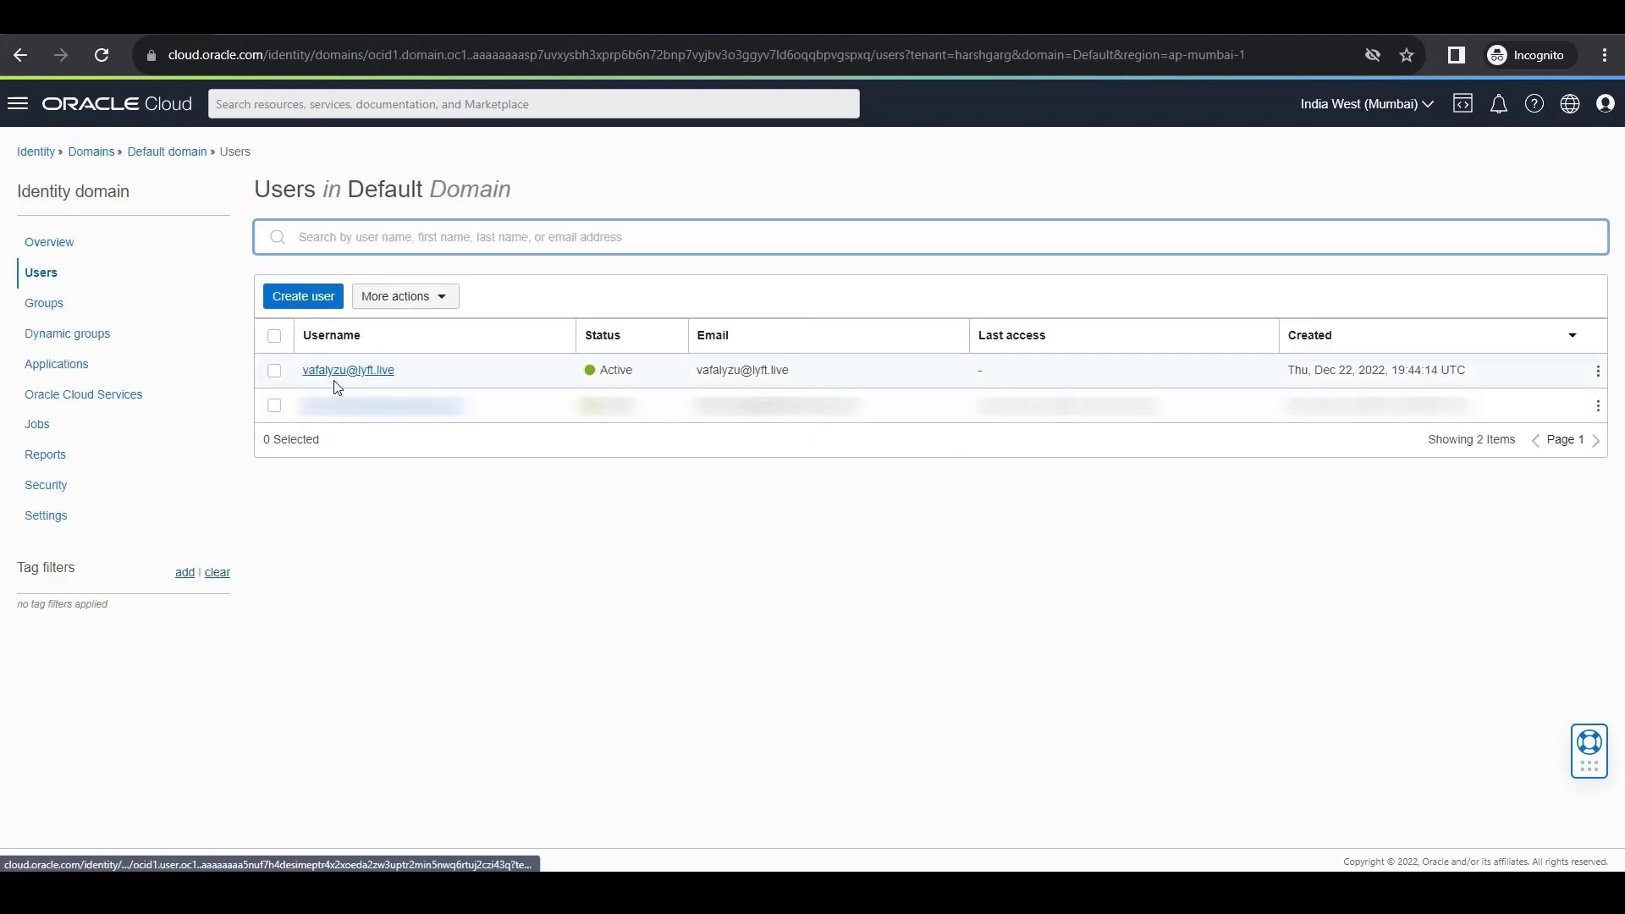
left_click(333, 380)
scroll(262, 490, "down", 2)
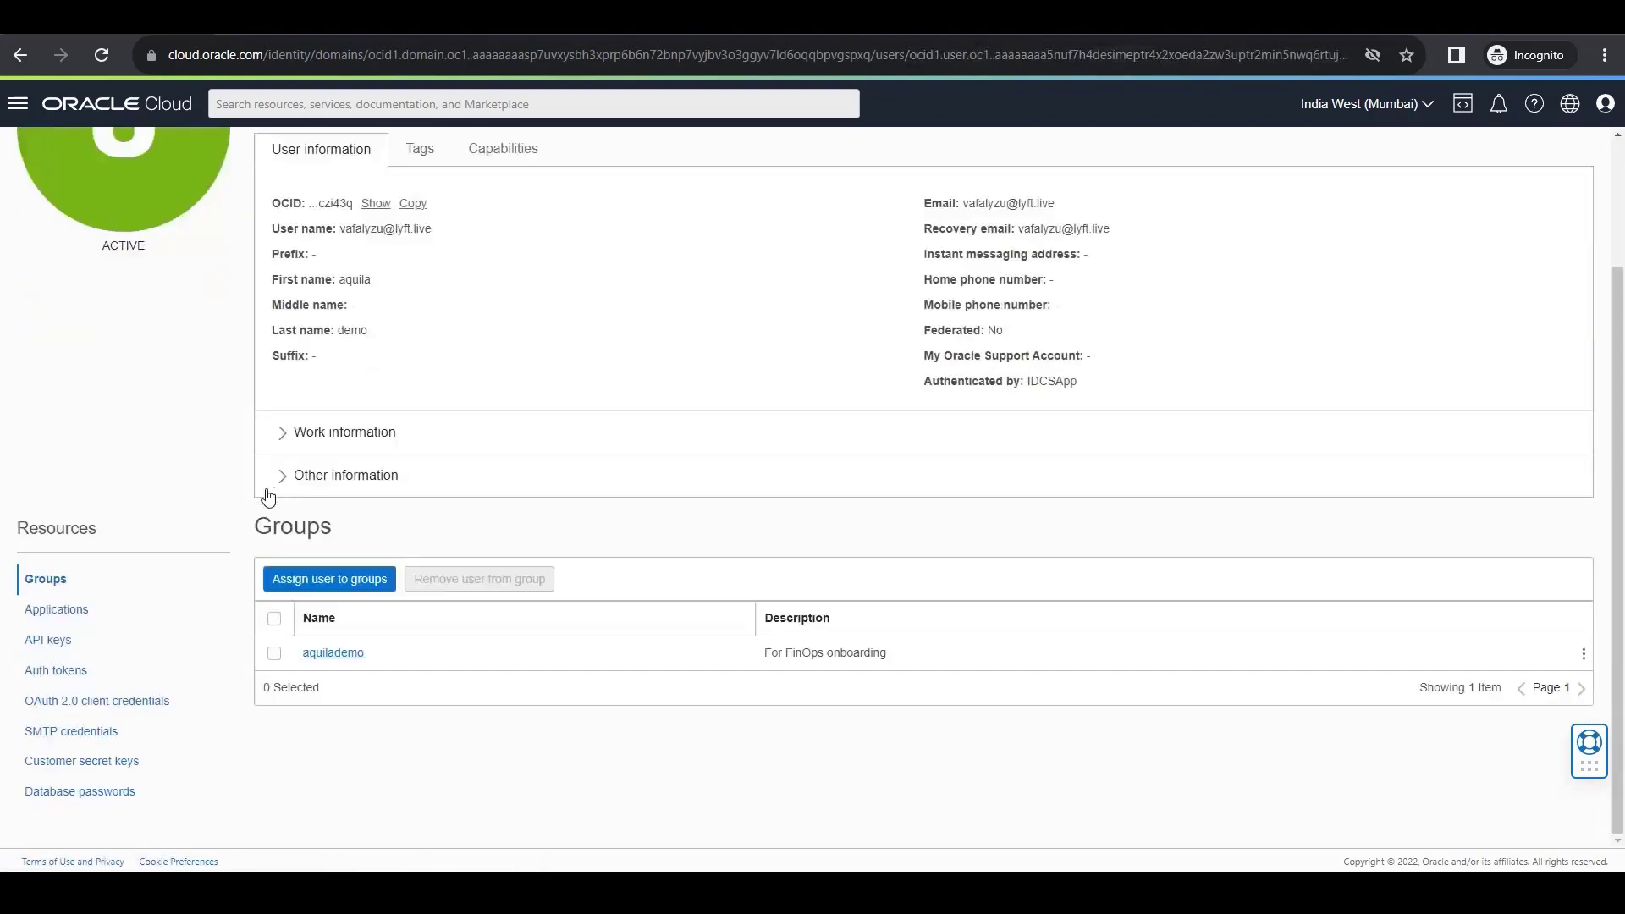
left_click(79, 656)
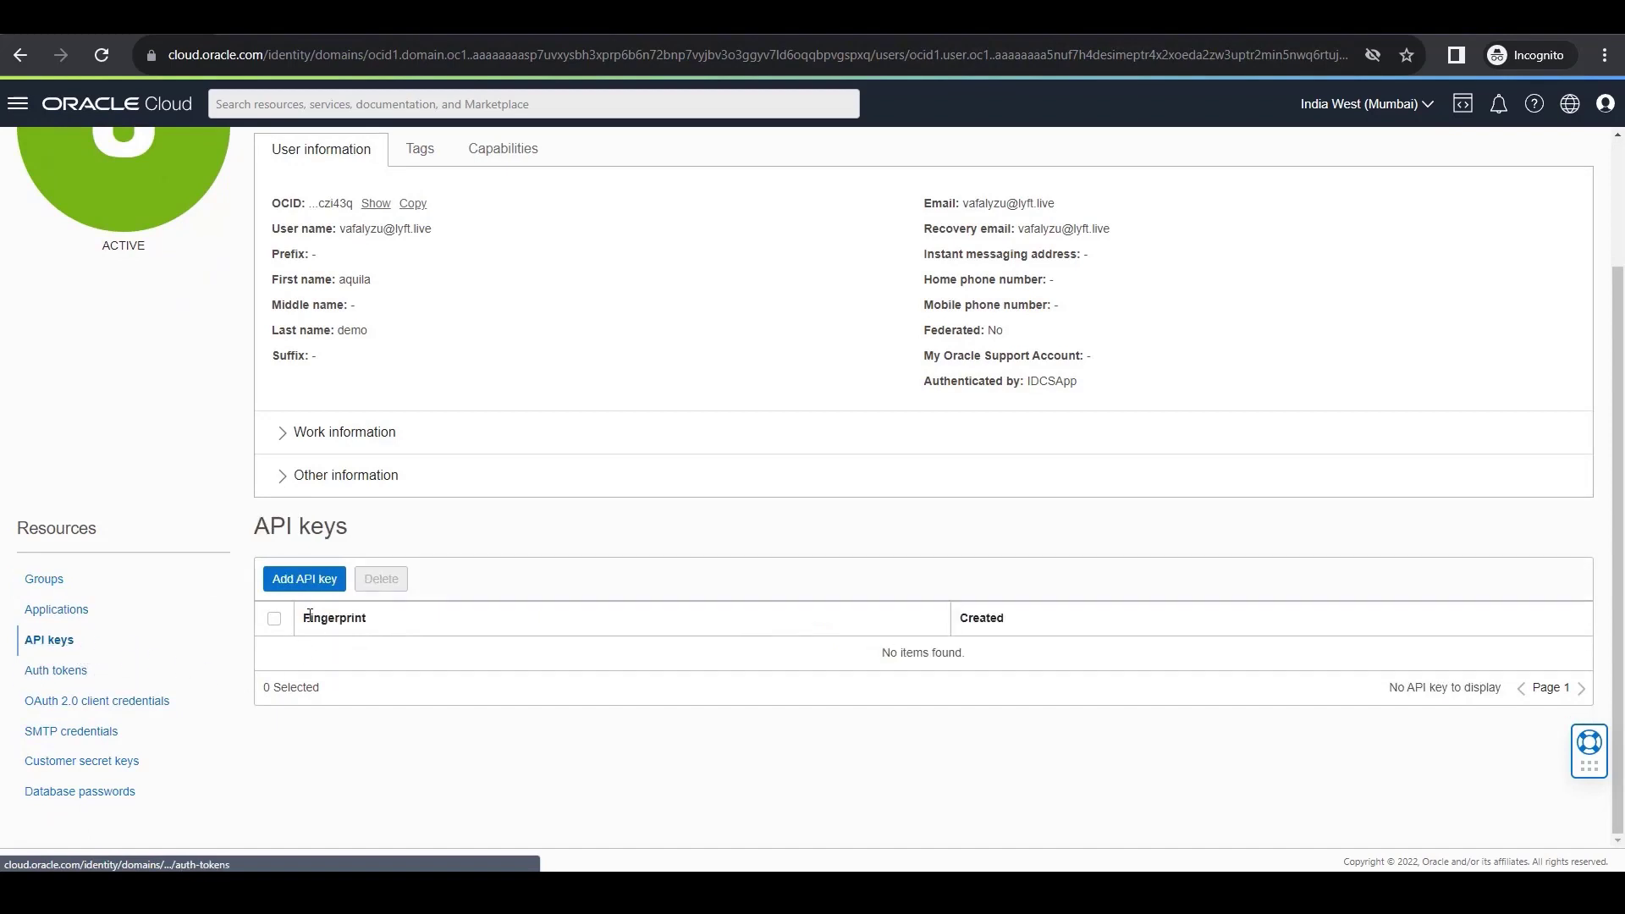
Generate an API key pair for the user, download the private key and open the .pem file in Notepad.
left_click(305, 579)
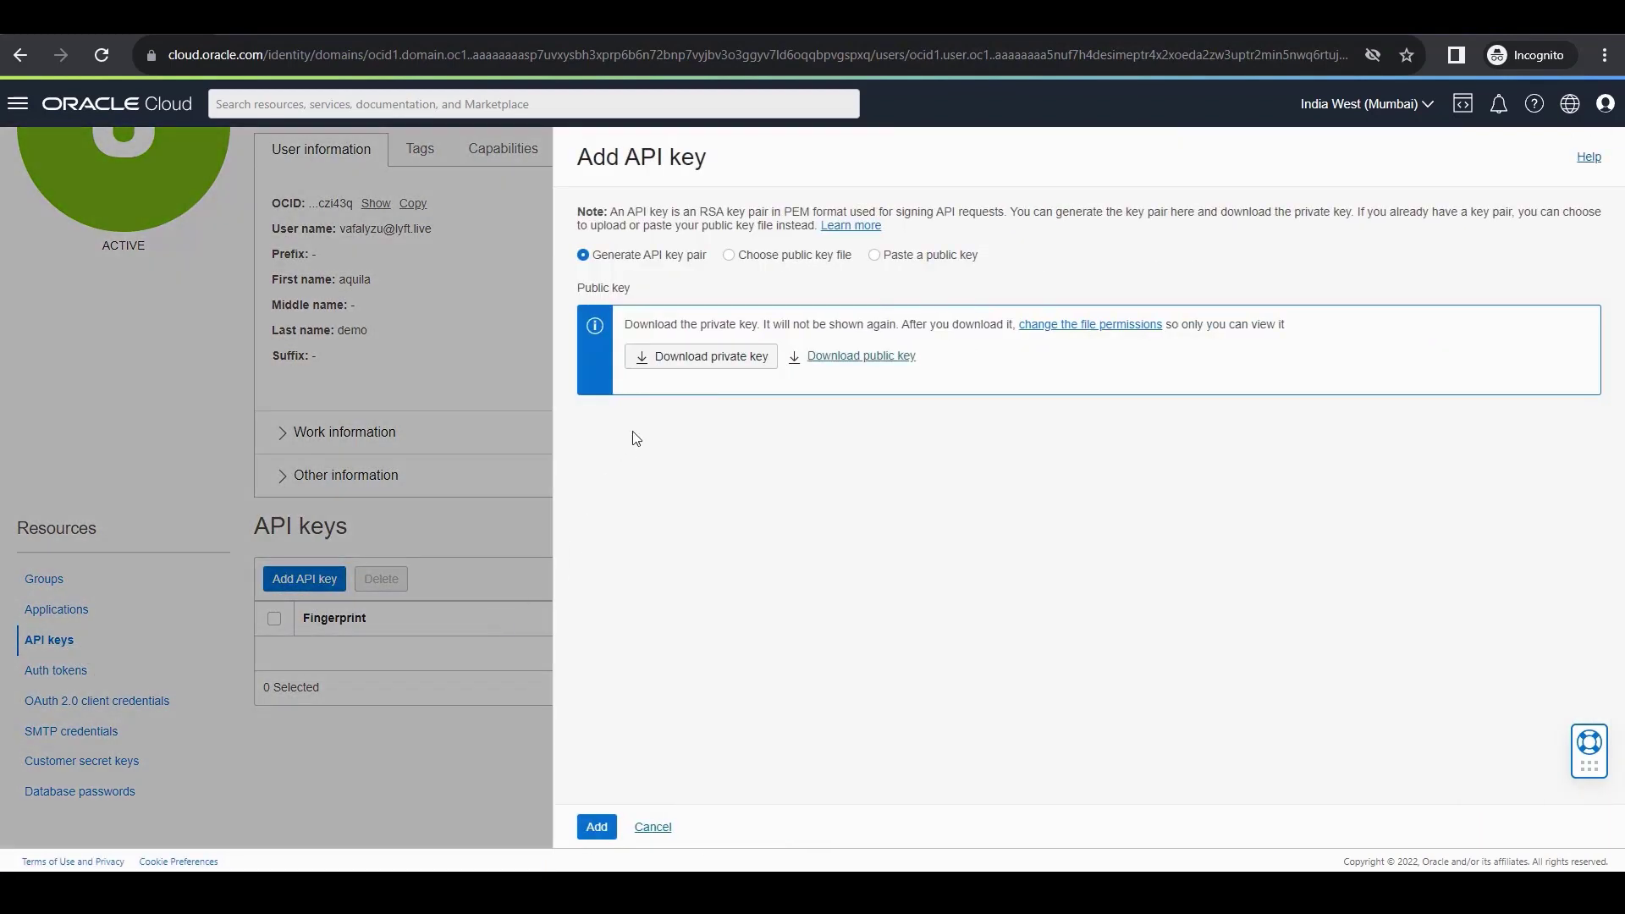
left_click(653, 369)
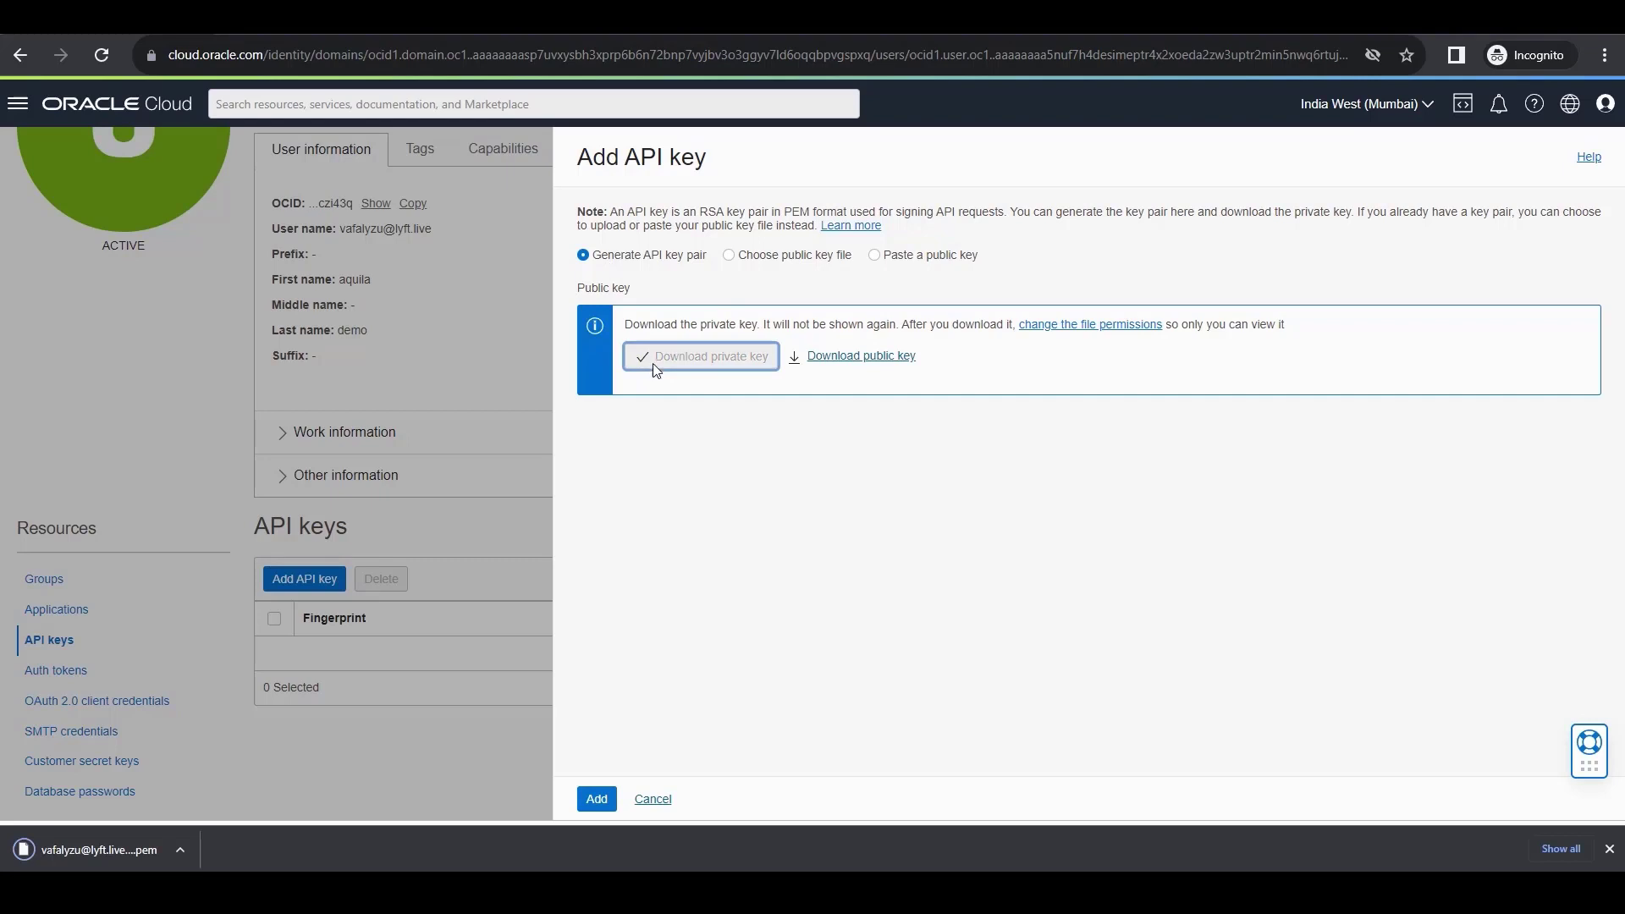
left_click(153, 866)
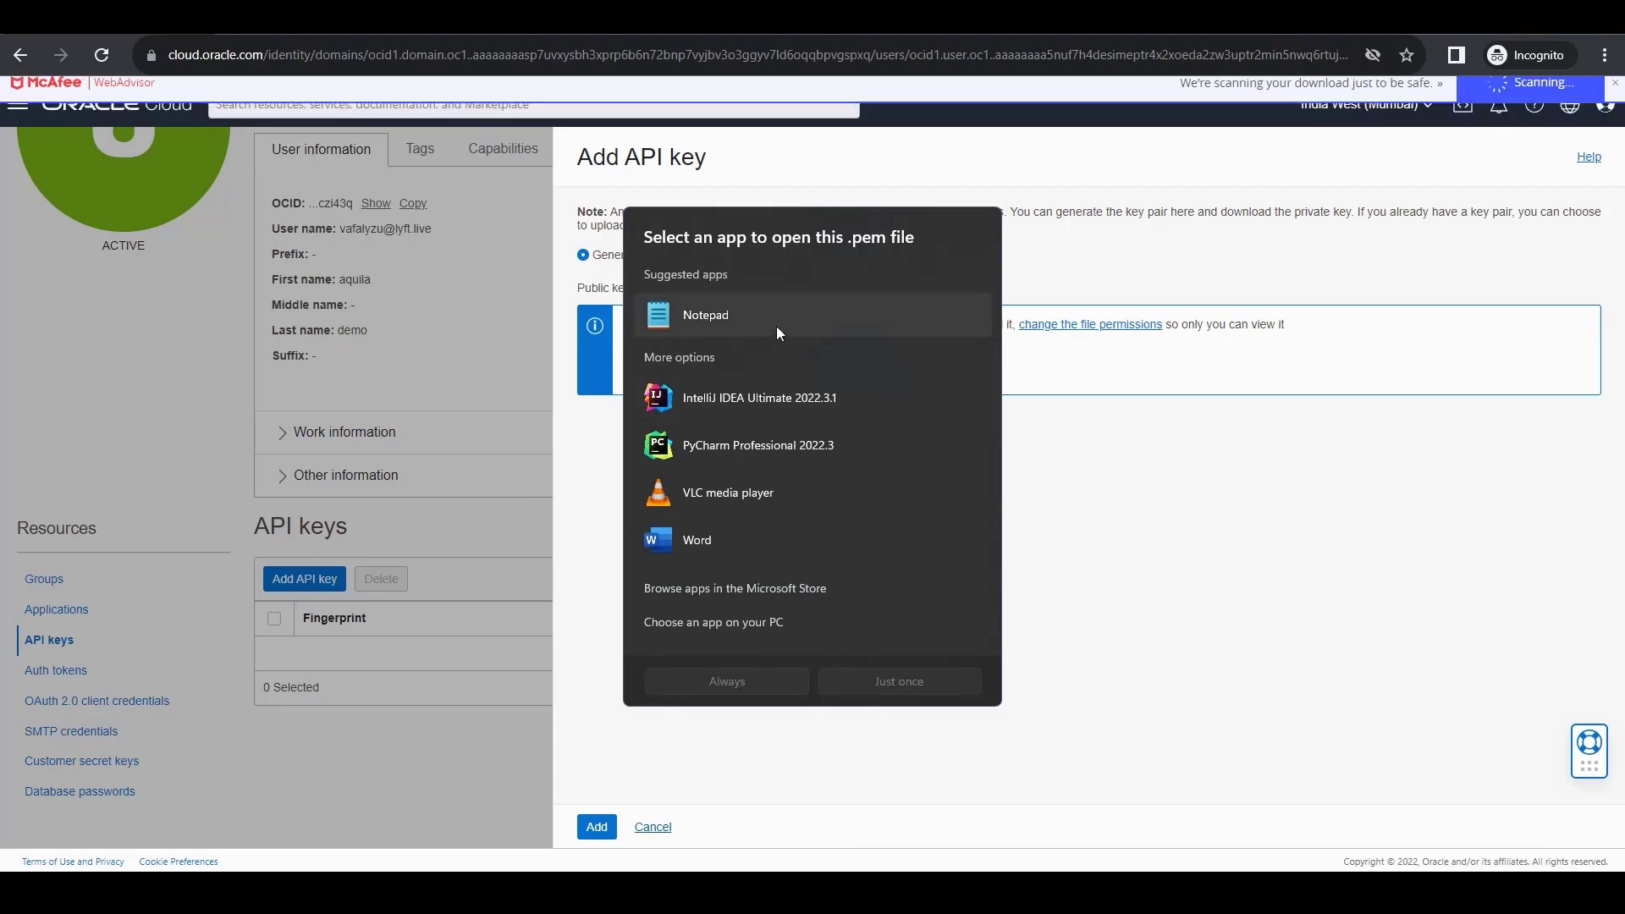
left_click(796, 673)
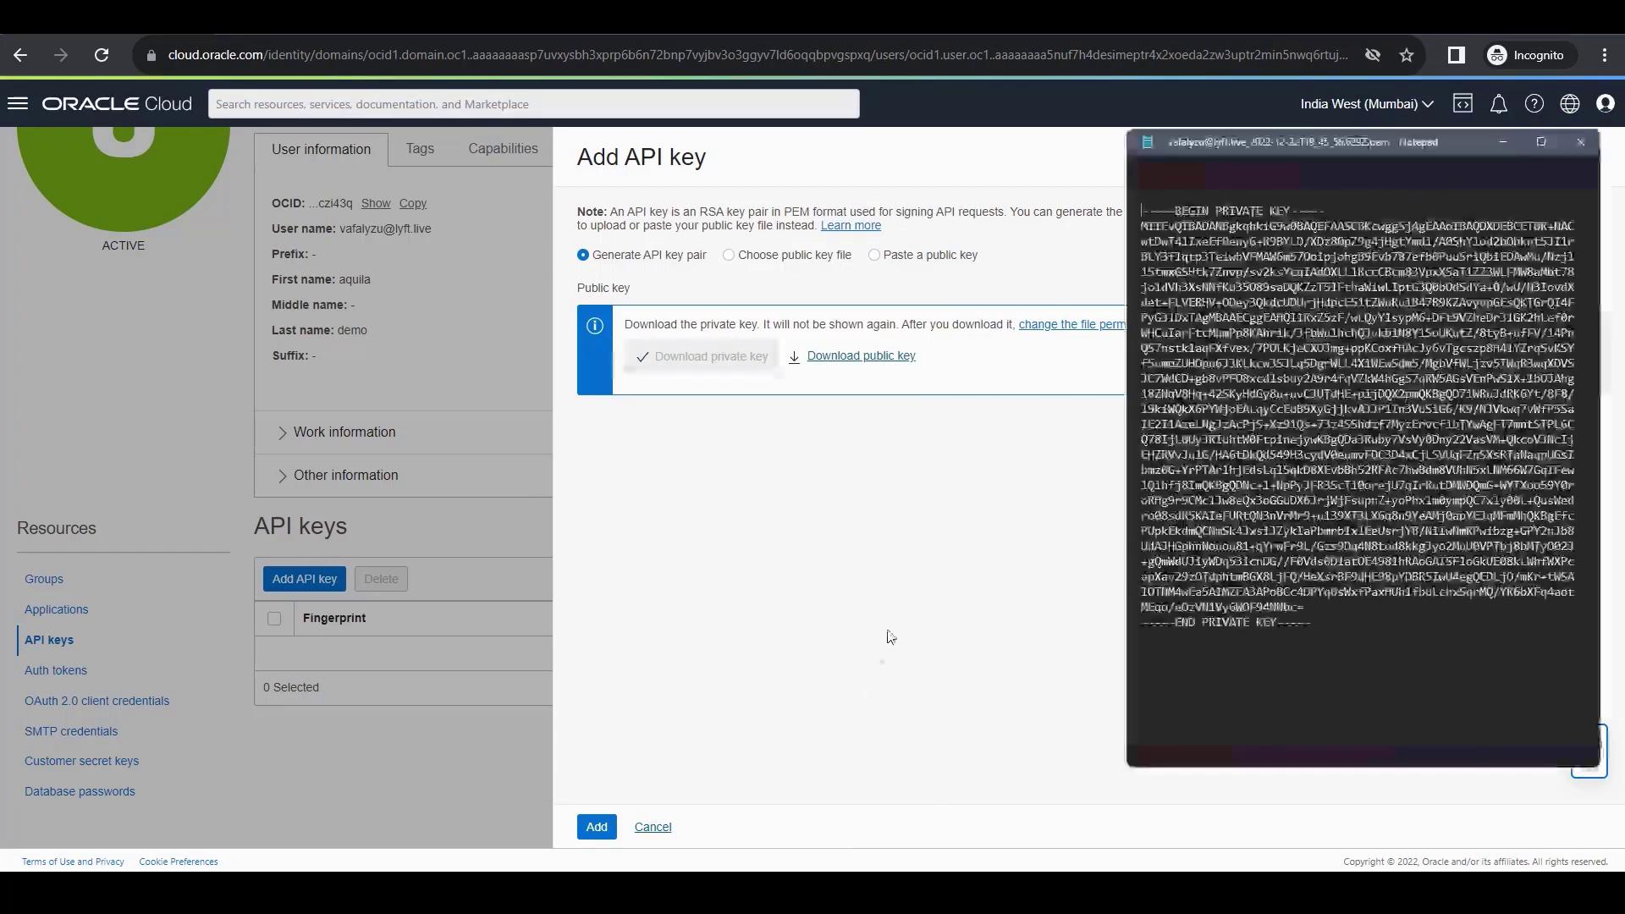
Copy the entire private key text, including its BEGIN and END lines, from the .pem file.
left_click_drag(1329, 642, 1142, 210)
right_click(1160, 237)
left_click(1192, 308)
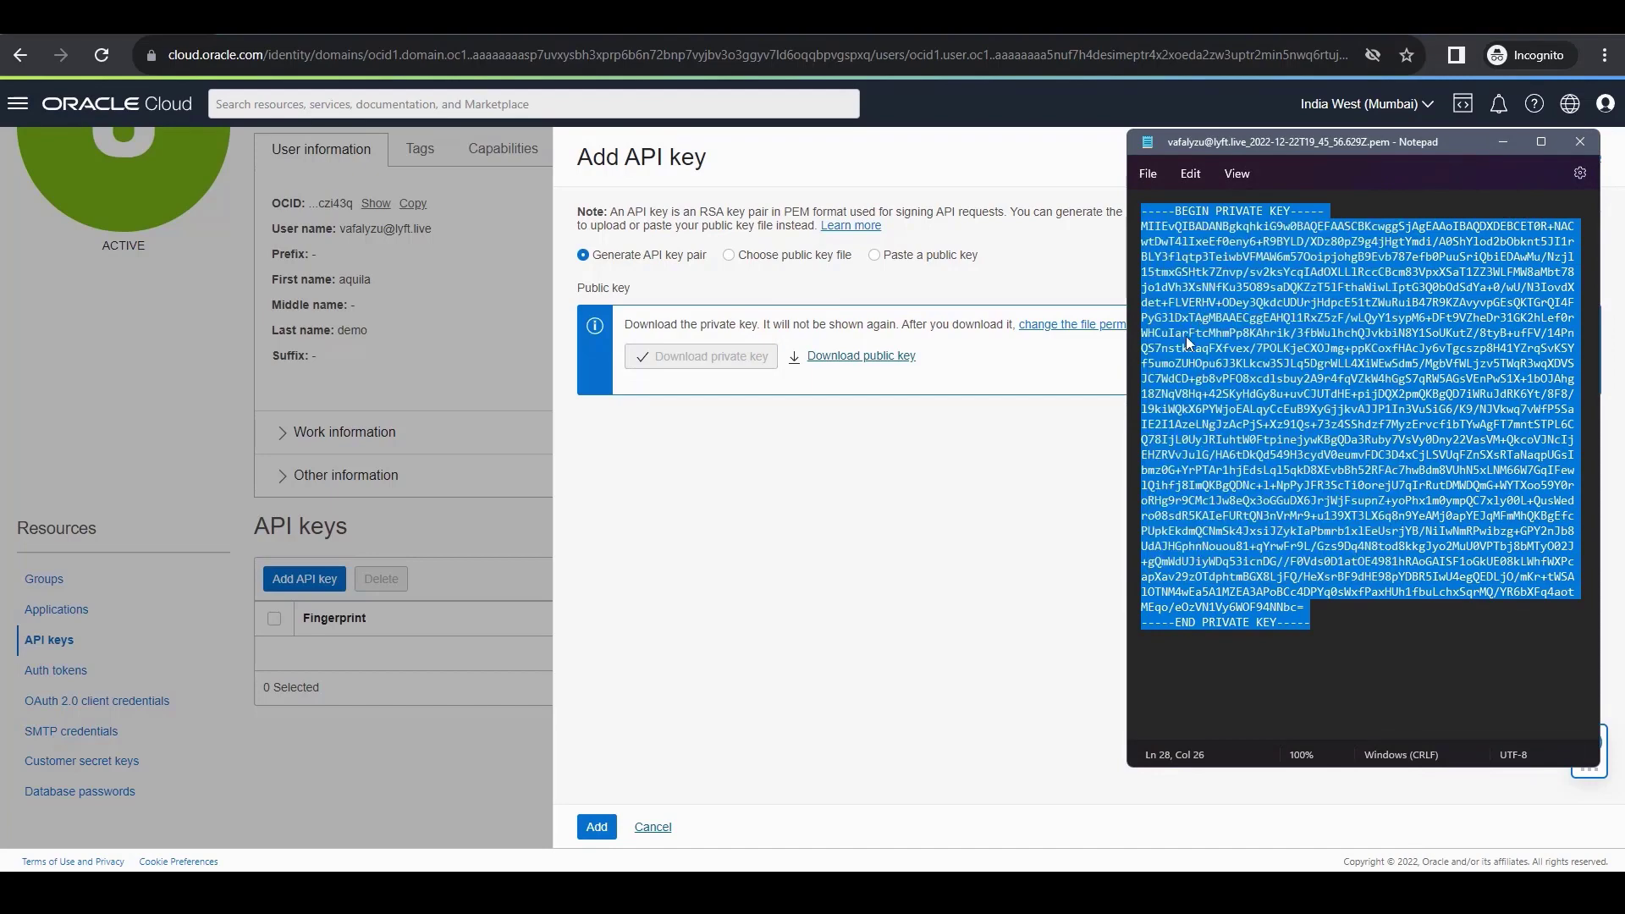
Close the private key file, switch to Aquila Clouds, open the FinOps service and go to its Environments administration page.
left_click(1577, 144)
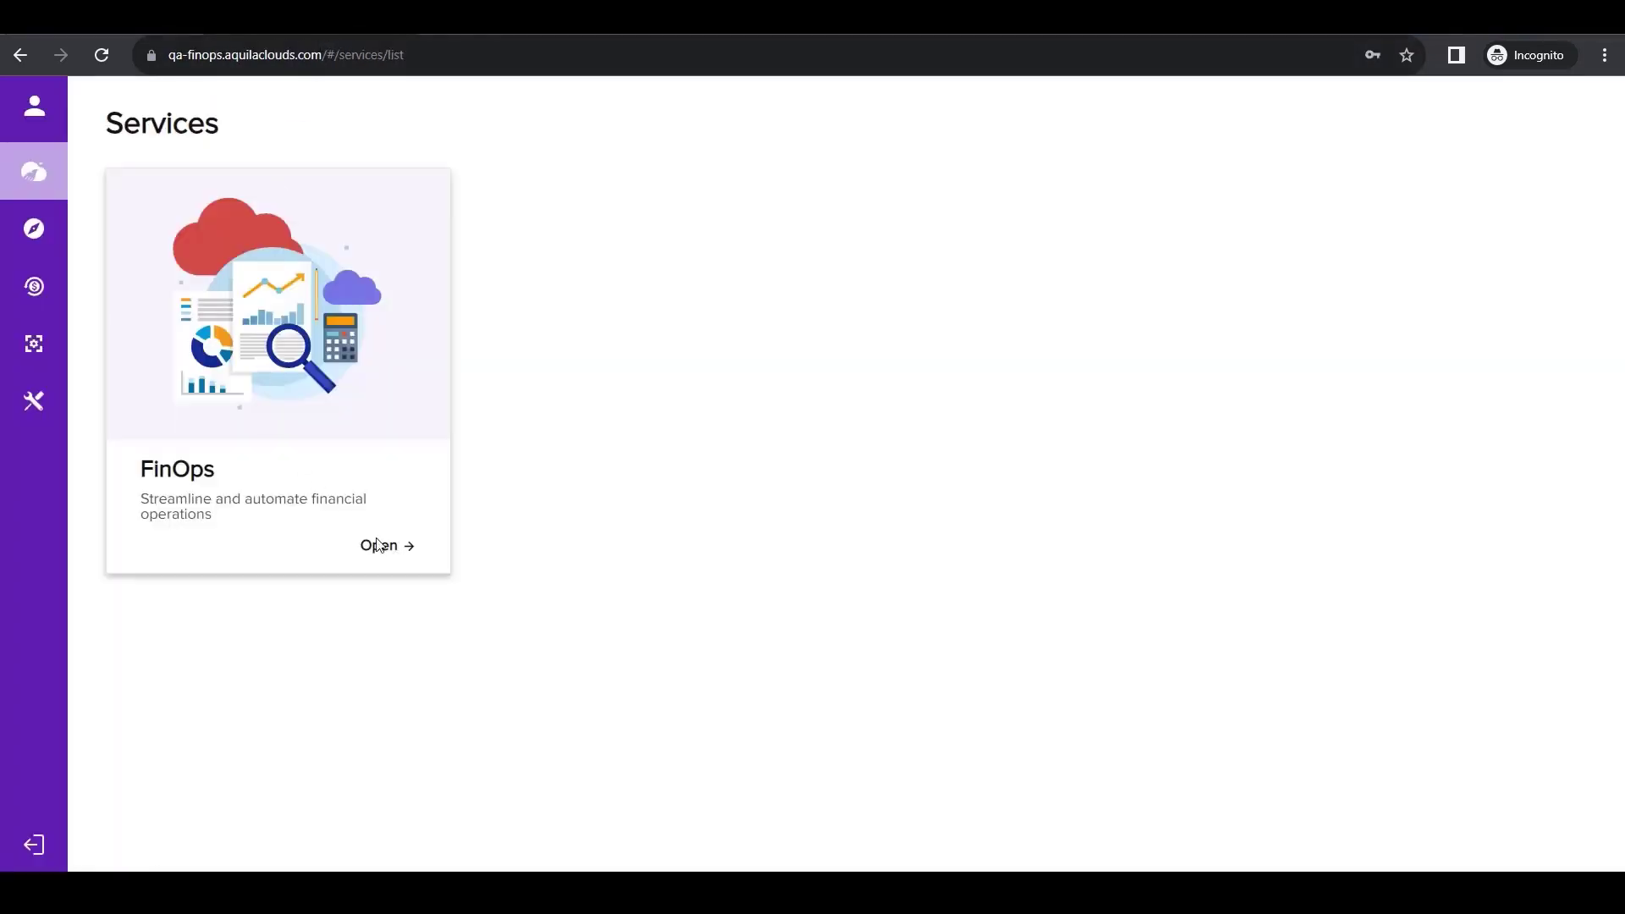
left_click(398, 552)
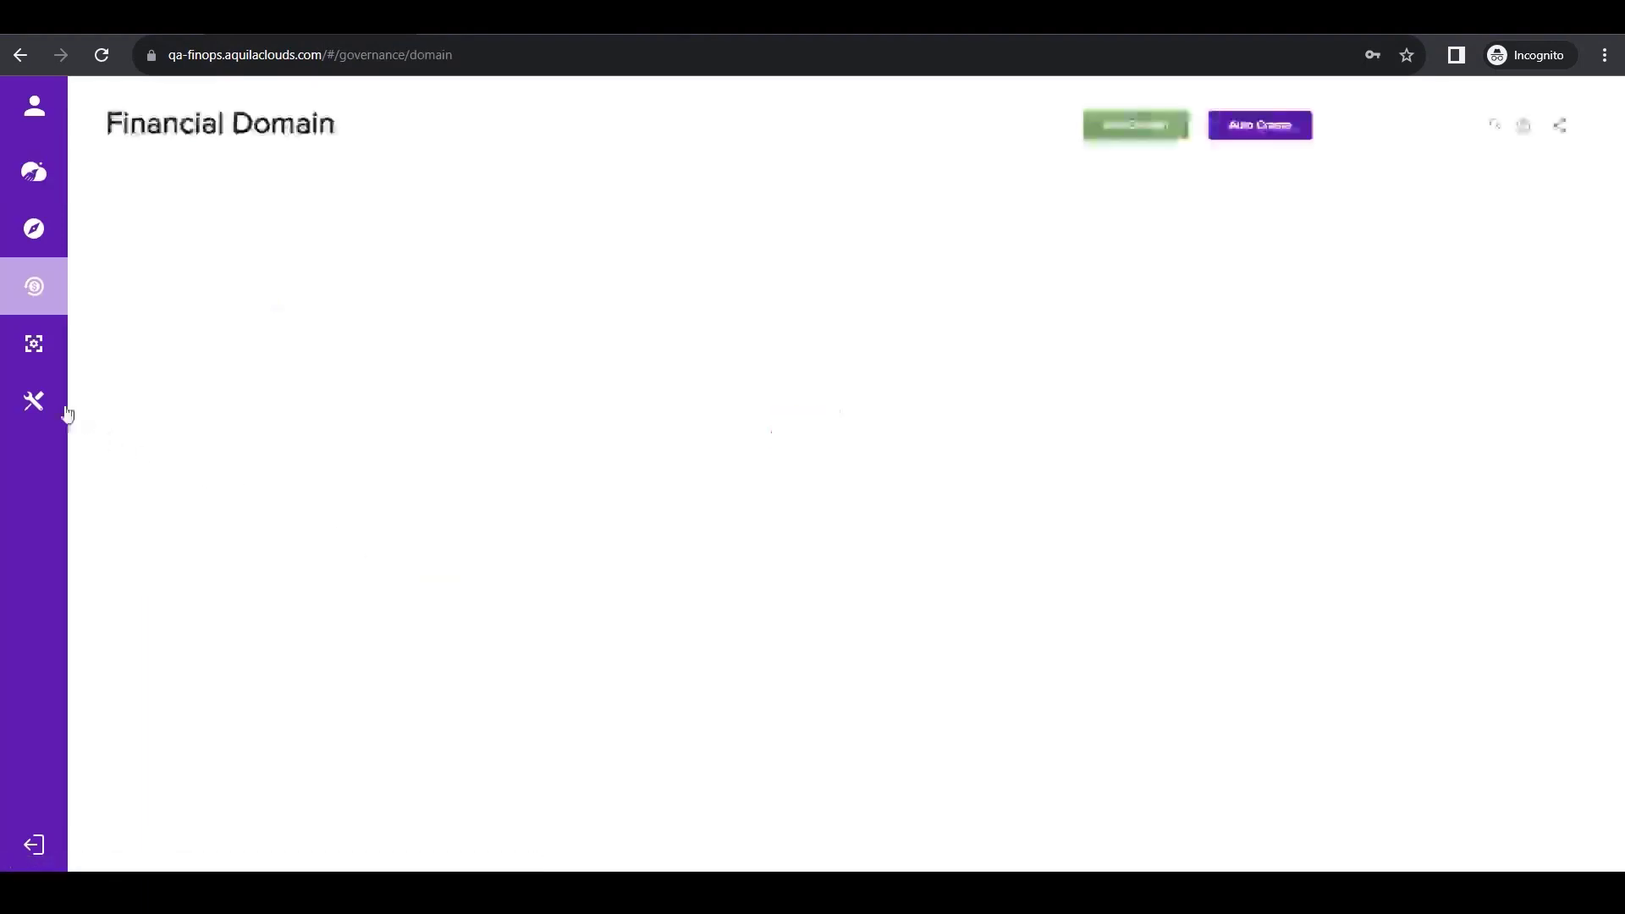
mouse_move(52, 404)
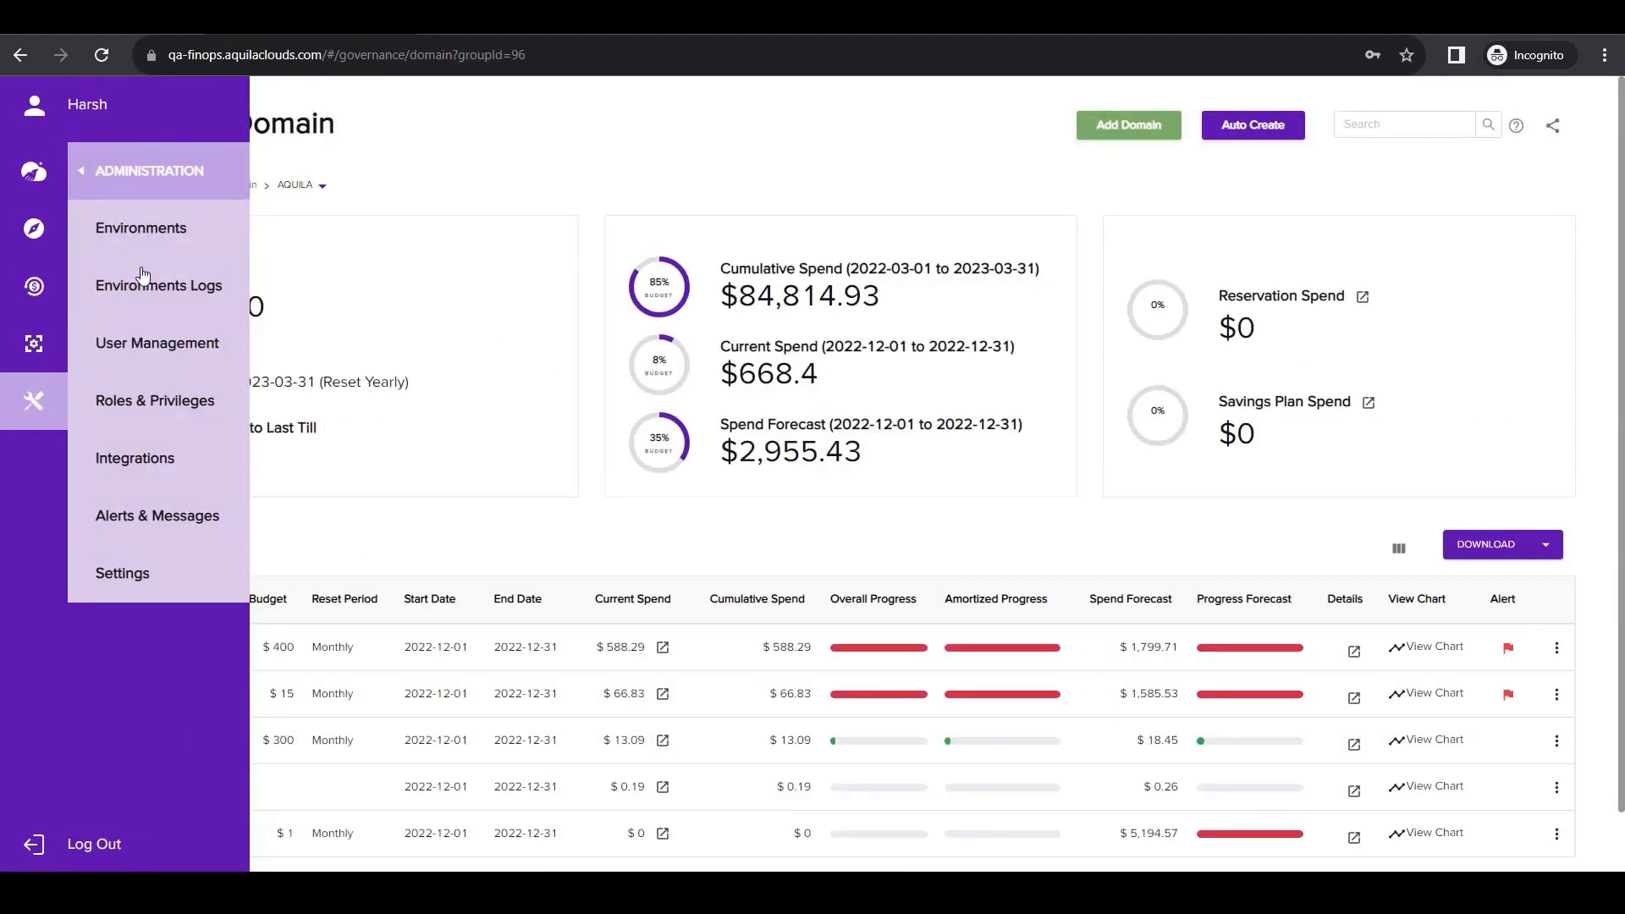
left_click(165, 245)
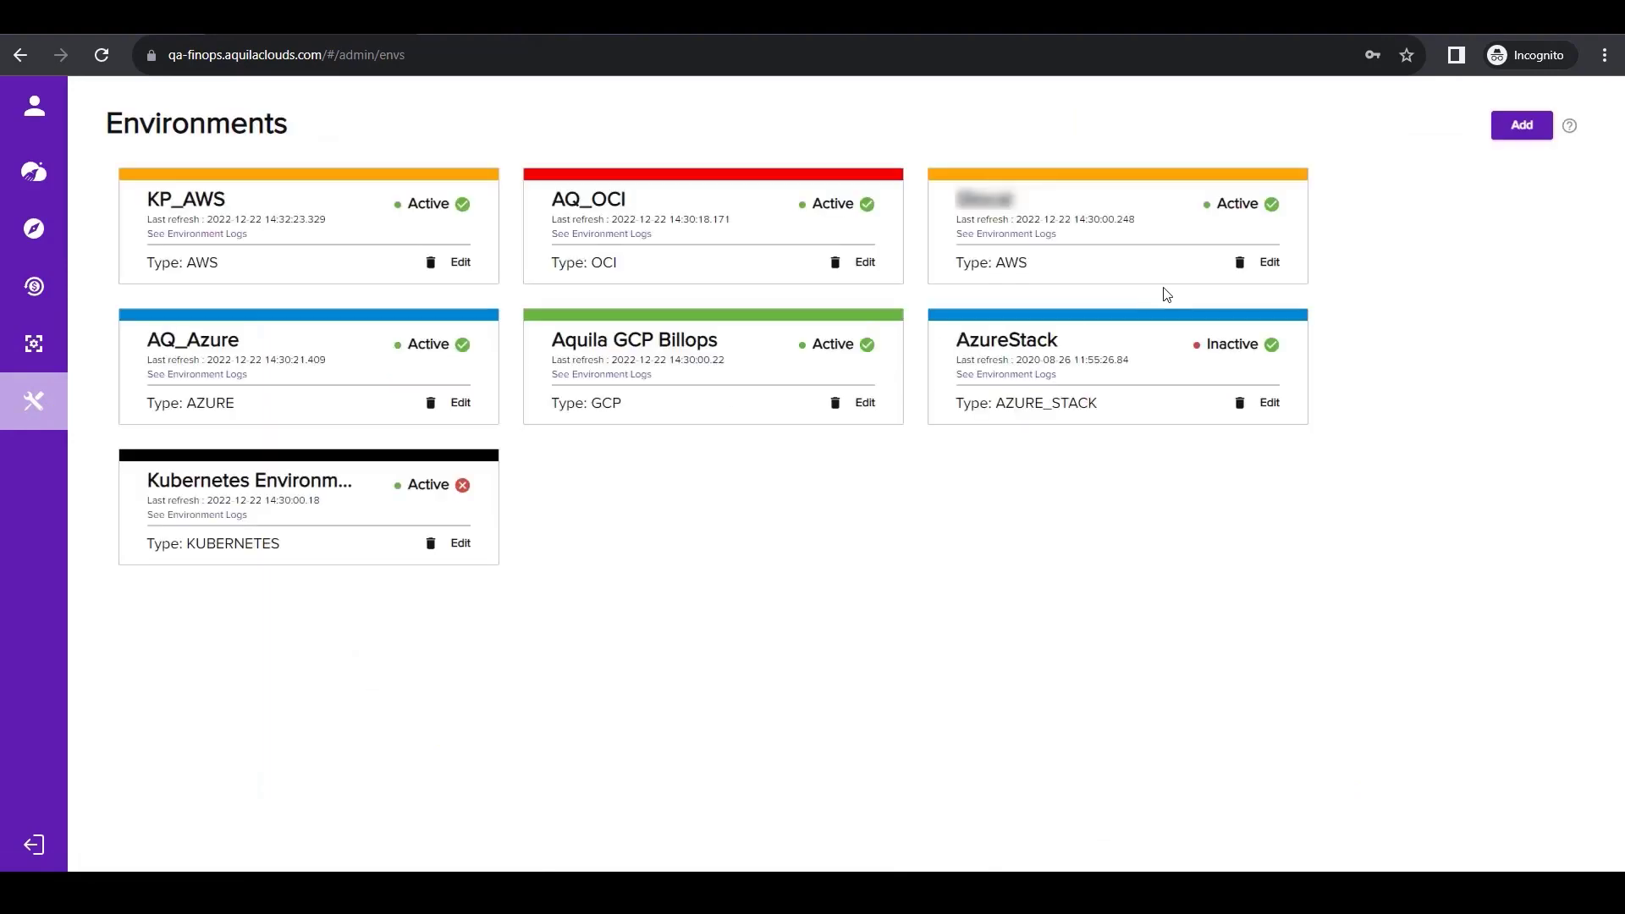
Start a new environment of type OCI and name it aquilademo.
left_click(1521, 125)
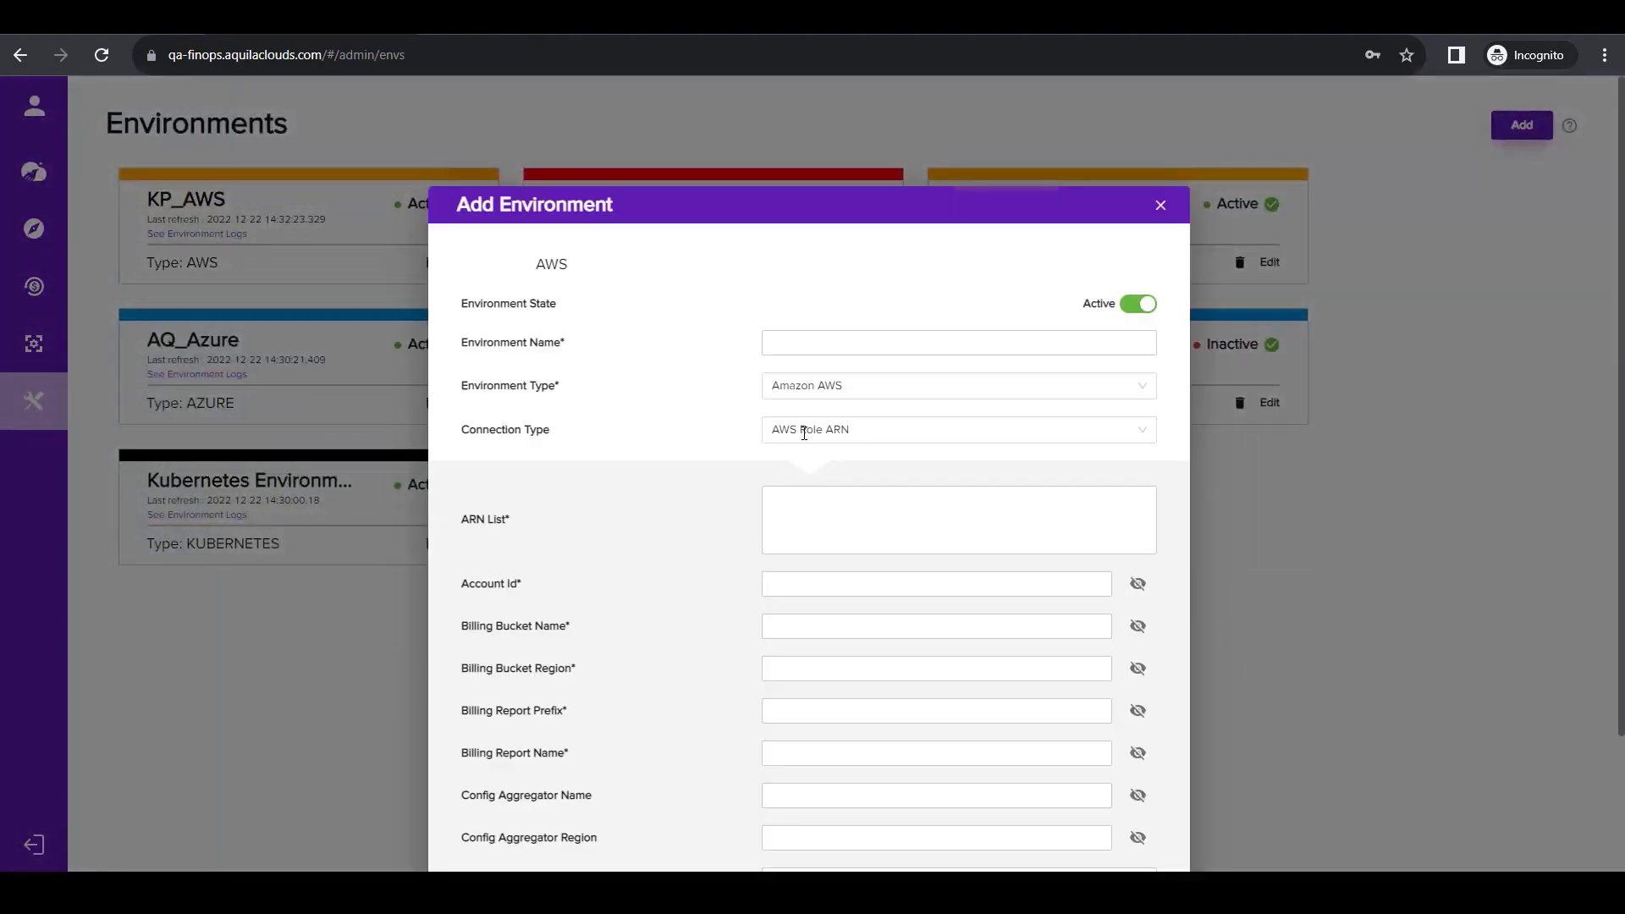
left_click(827, 385)
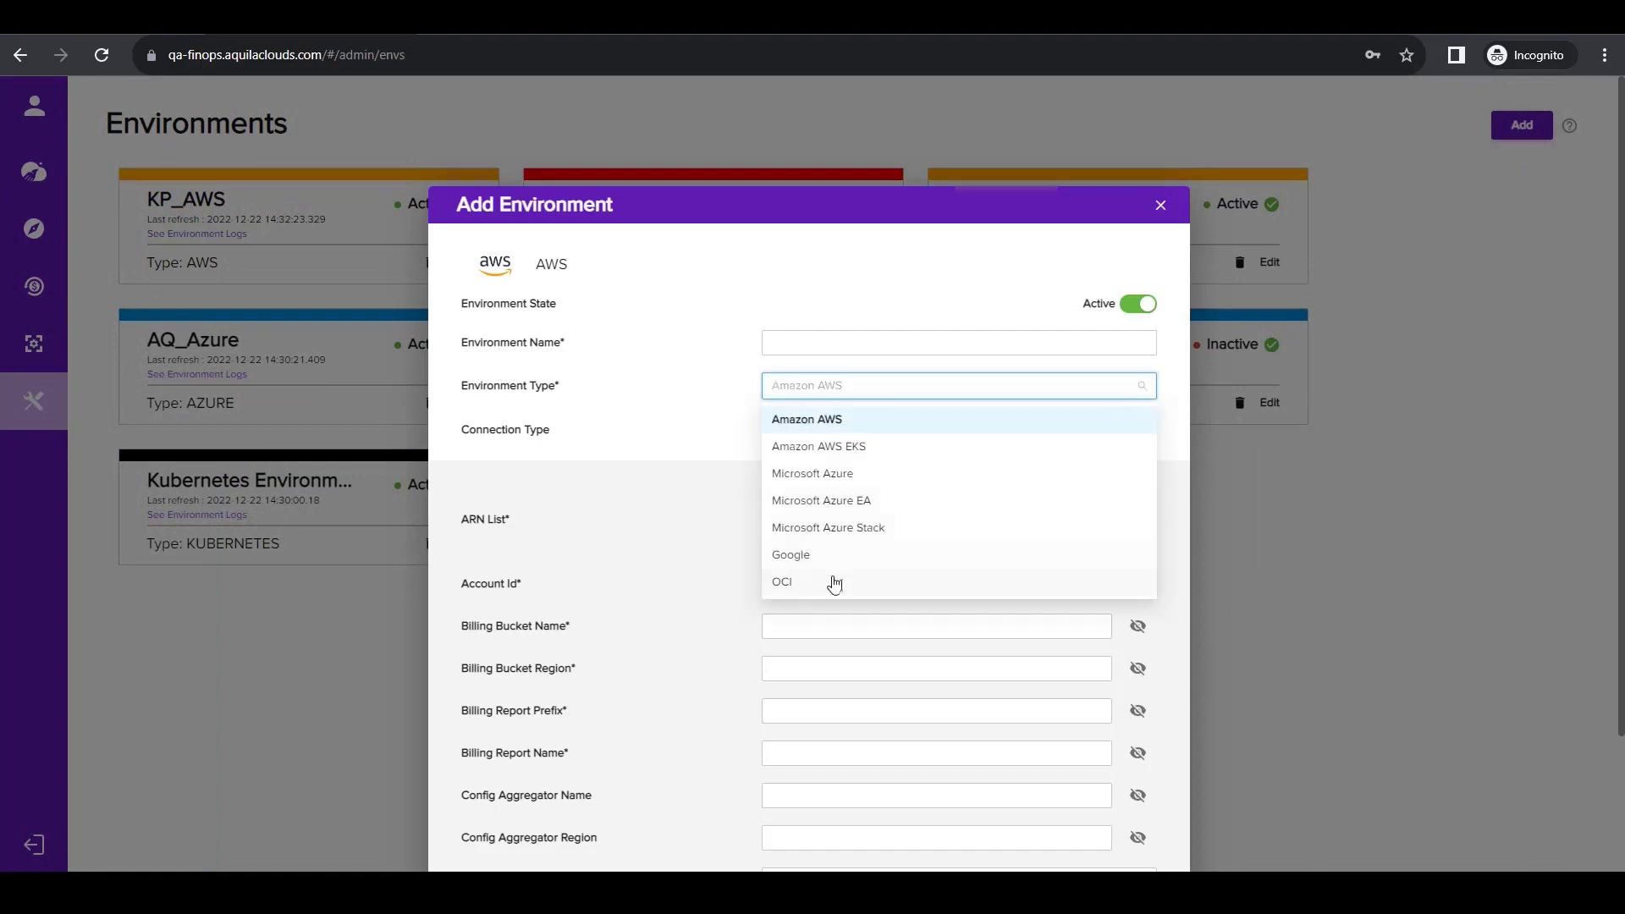
left_click(834, 581)
left_click(809, 388)
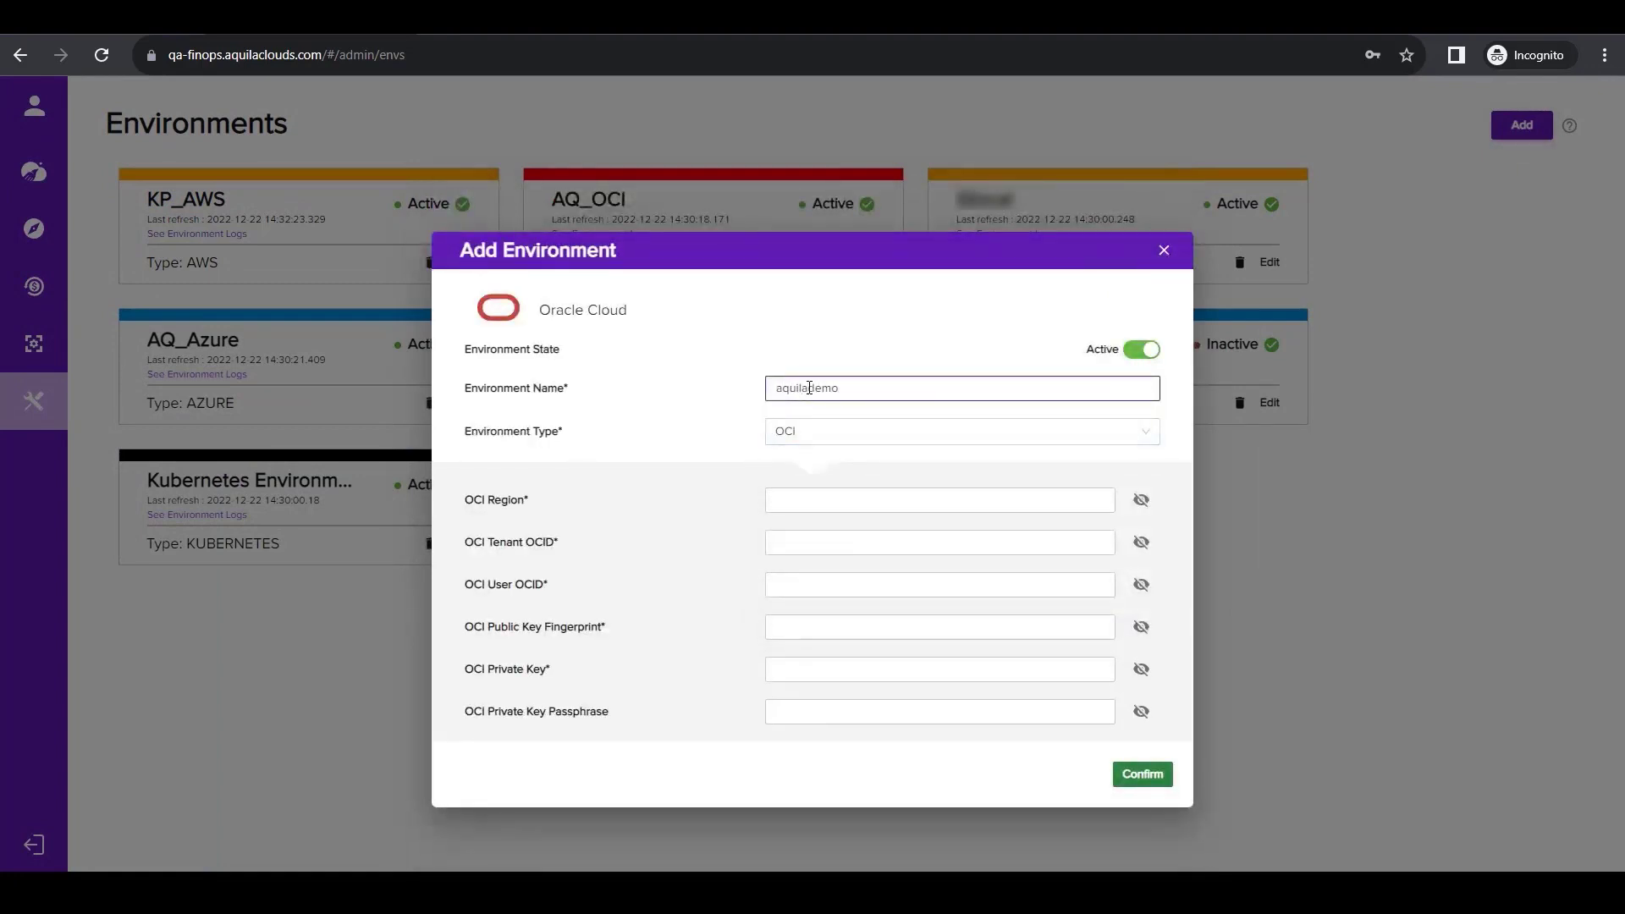
Paste the copied private key as the OCI Private Key and unmask the region, tenant, user, fingerprint and private key values.
left_click(818, 670)
key("ctrl+v")
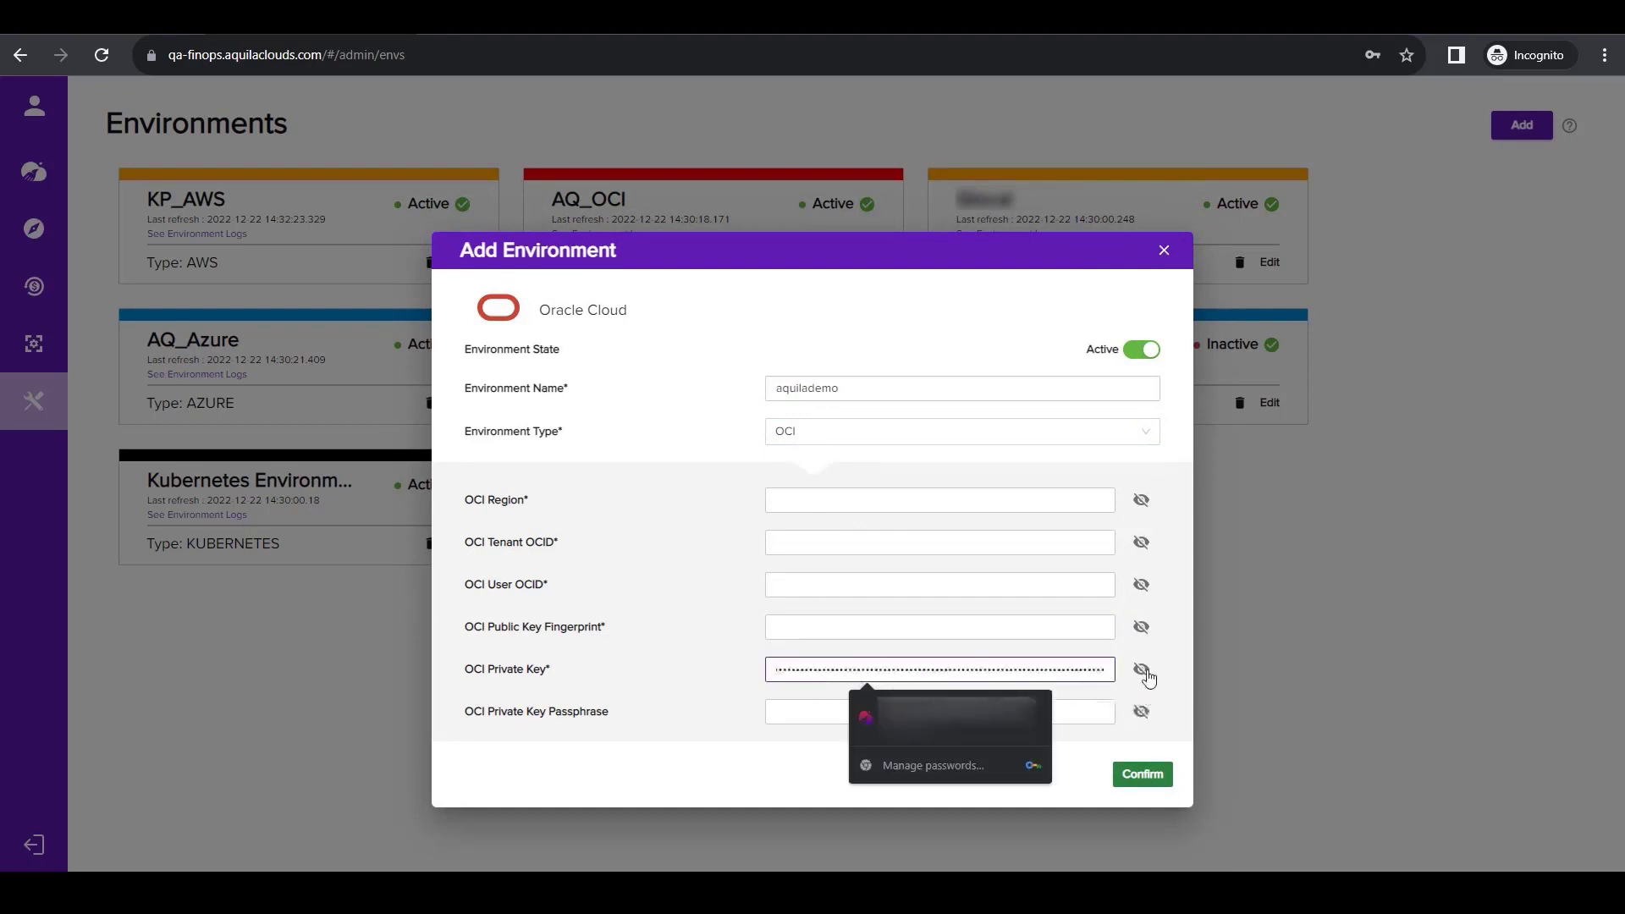
left_click(1141, 668)
left_click(1141, 627)
left_click(1141, 584)
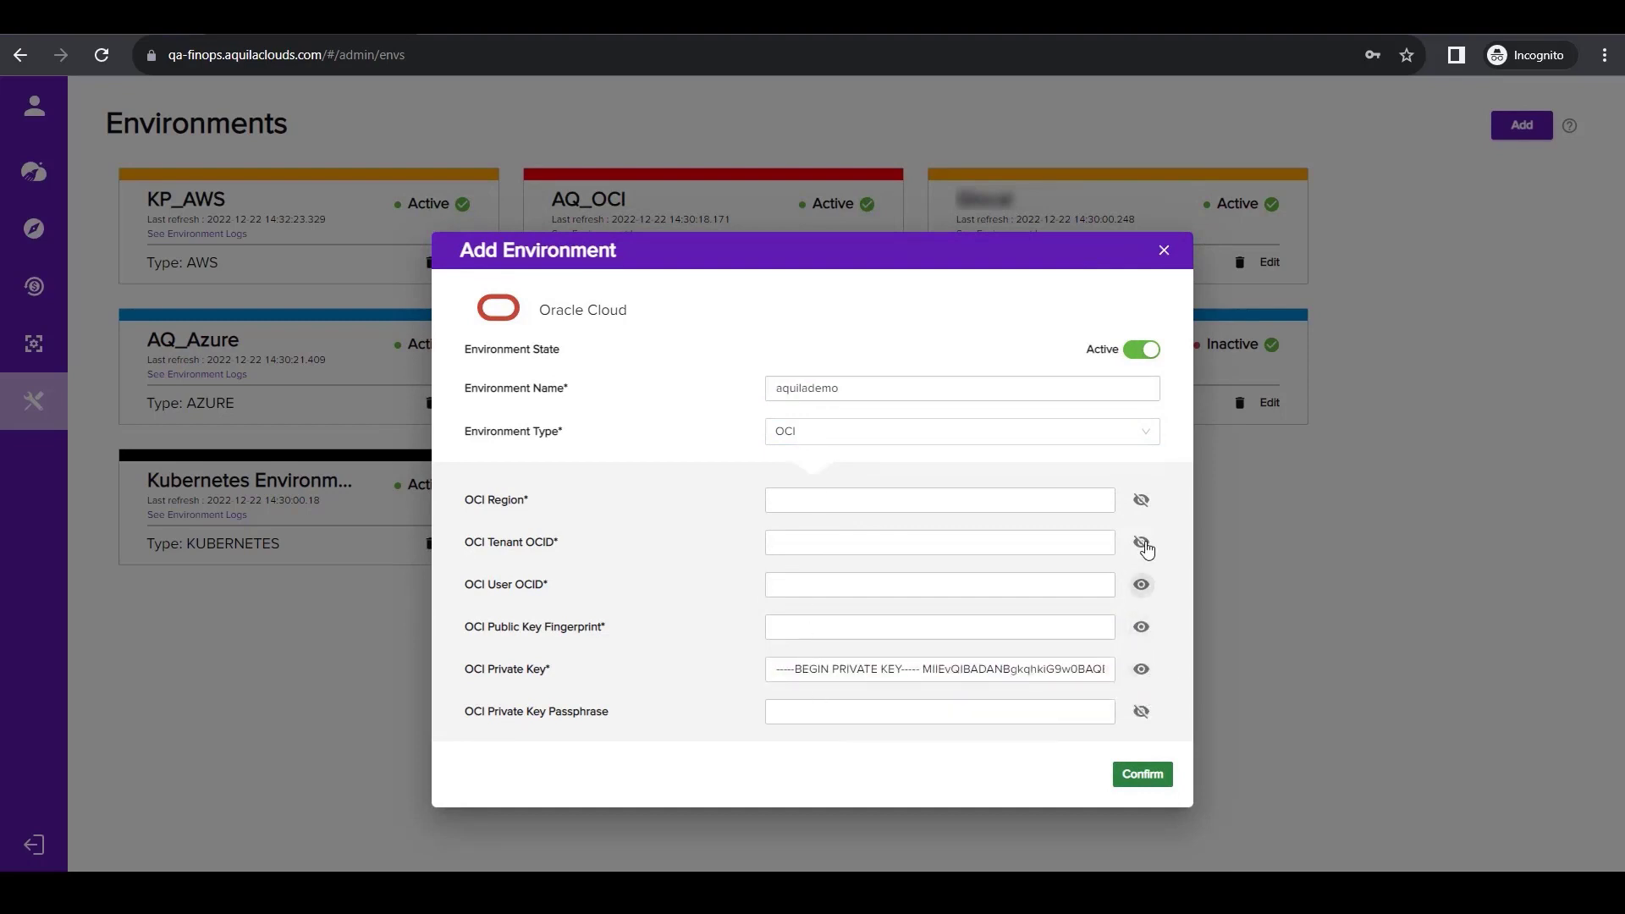
left_click(1140, 541)
left_click(1140, 500)
Switch to Oracle Cloud, add the generated API key and copy the user OCID from the configuration file preview.
left_click(110, 21)
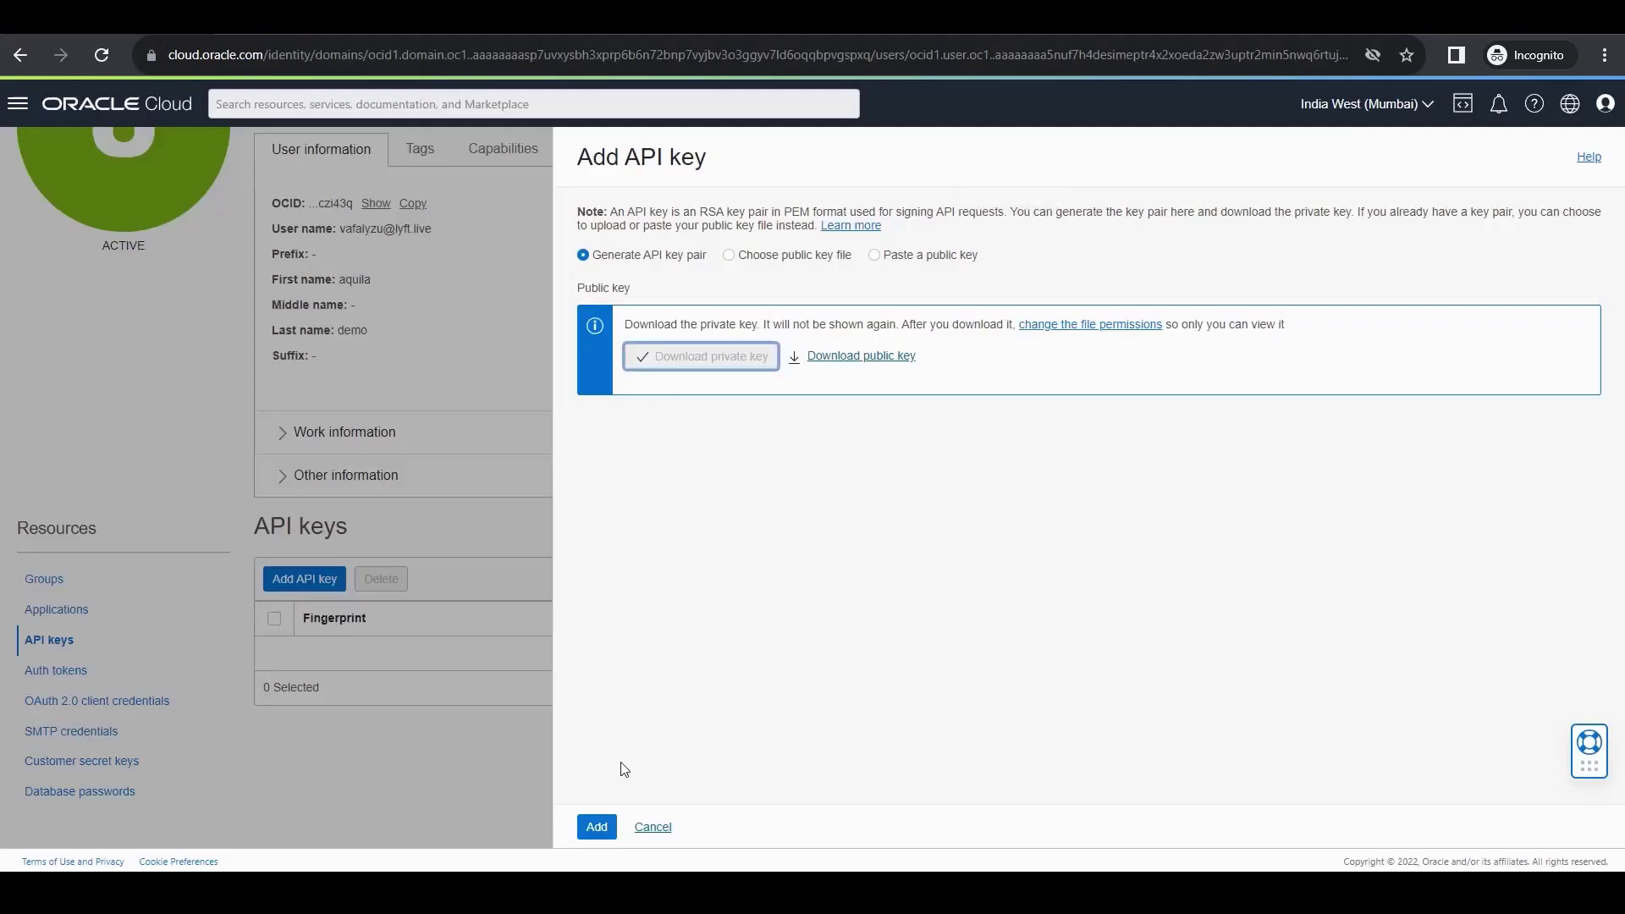
left_click(596, 826)
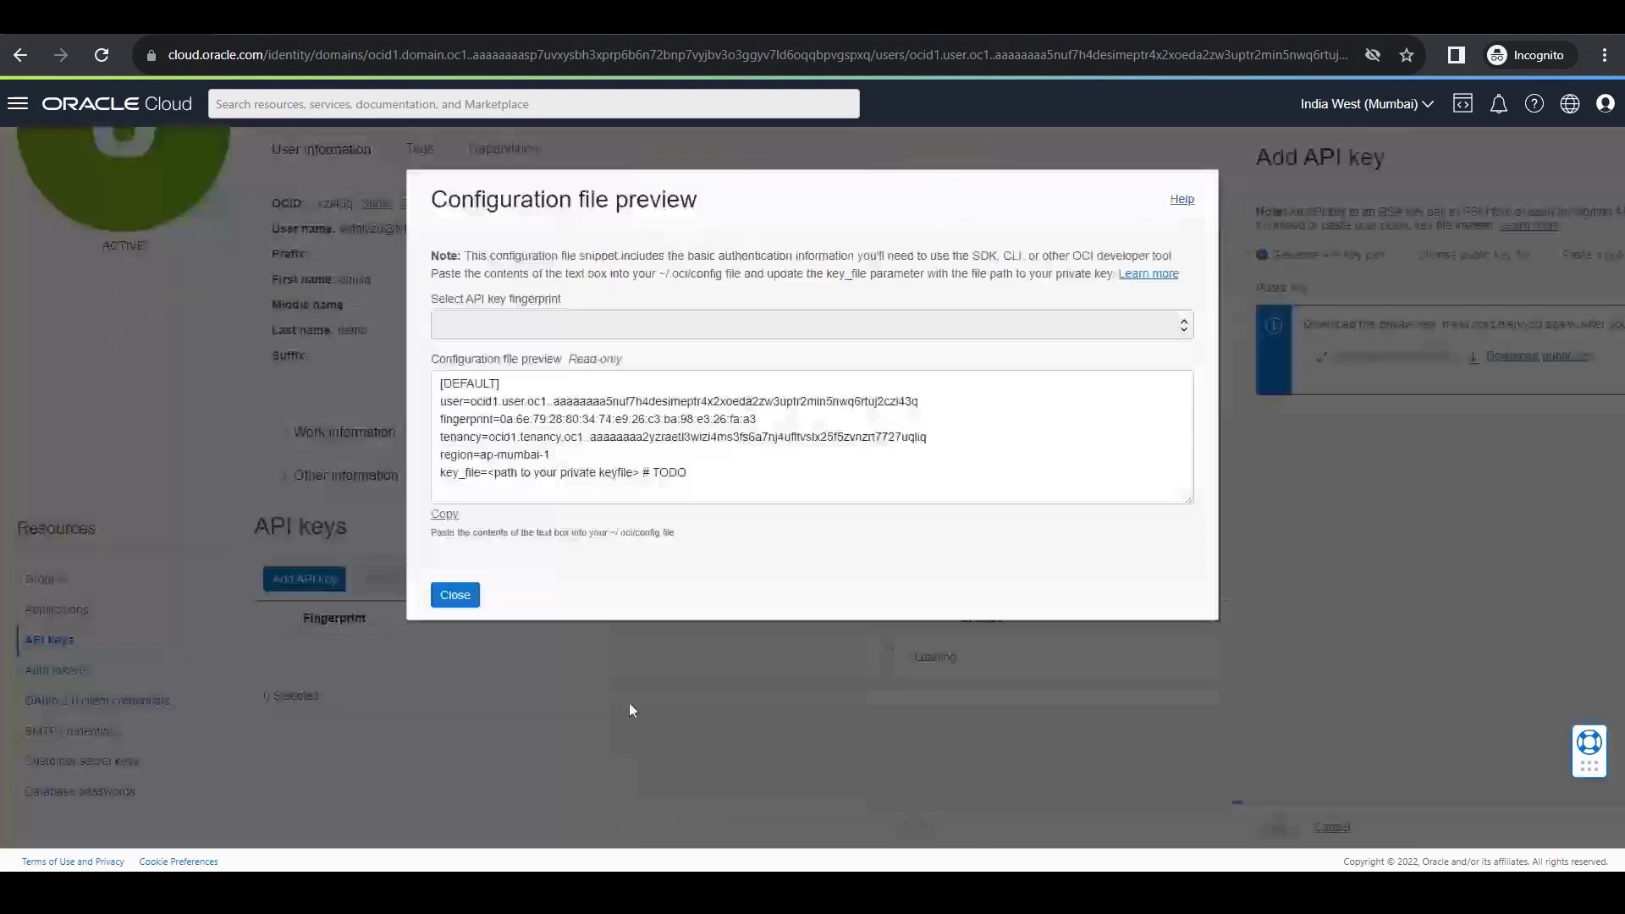
left_click_drag(470, 403, 919, 403)
right_click(880, 403)
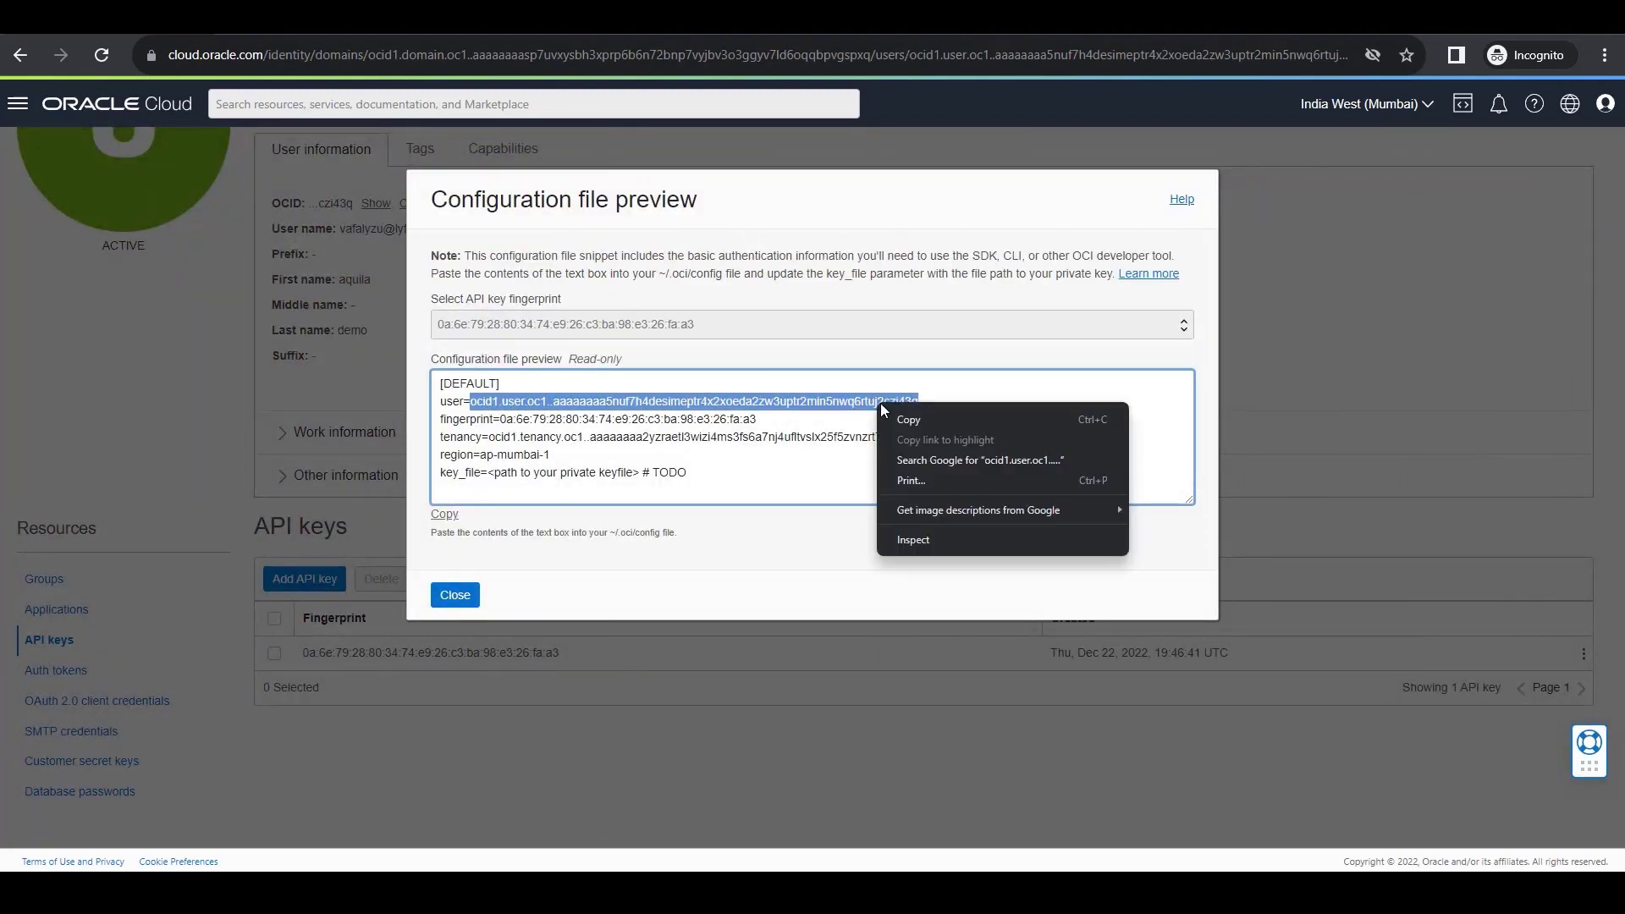
left_click(904, 421)
Return to Aquila Clouds and paste the user OCID as the new environment's OCI User OCID.
left_click(322, 34)
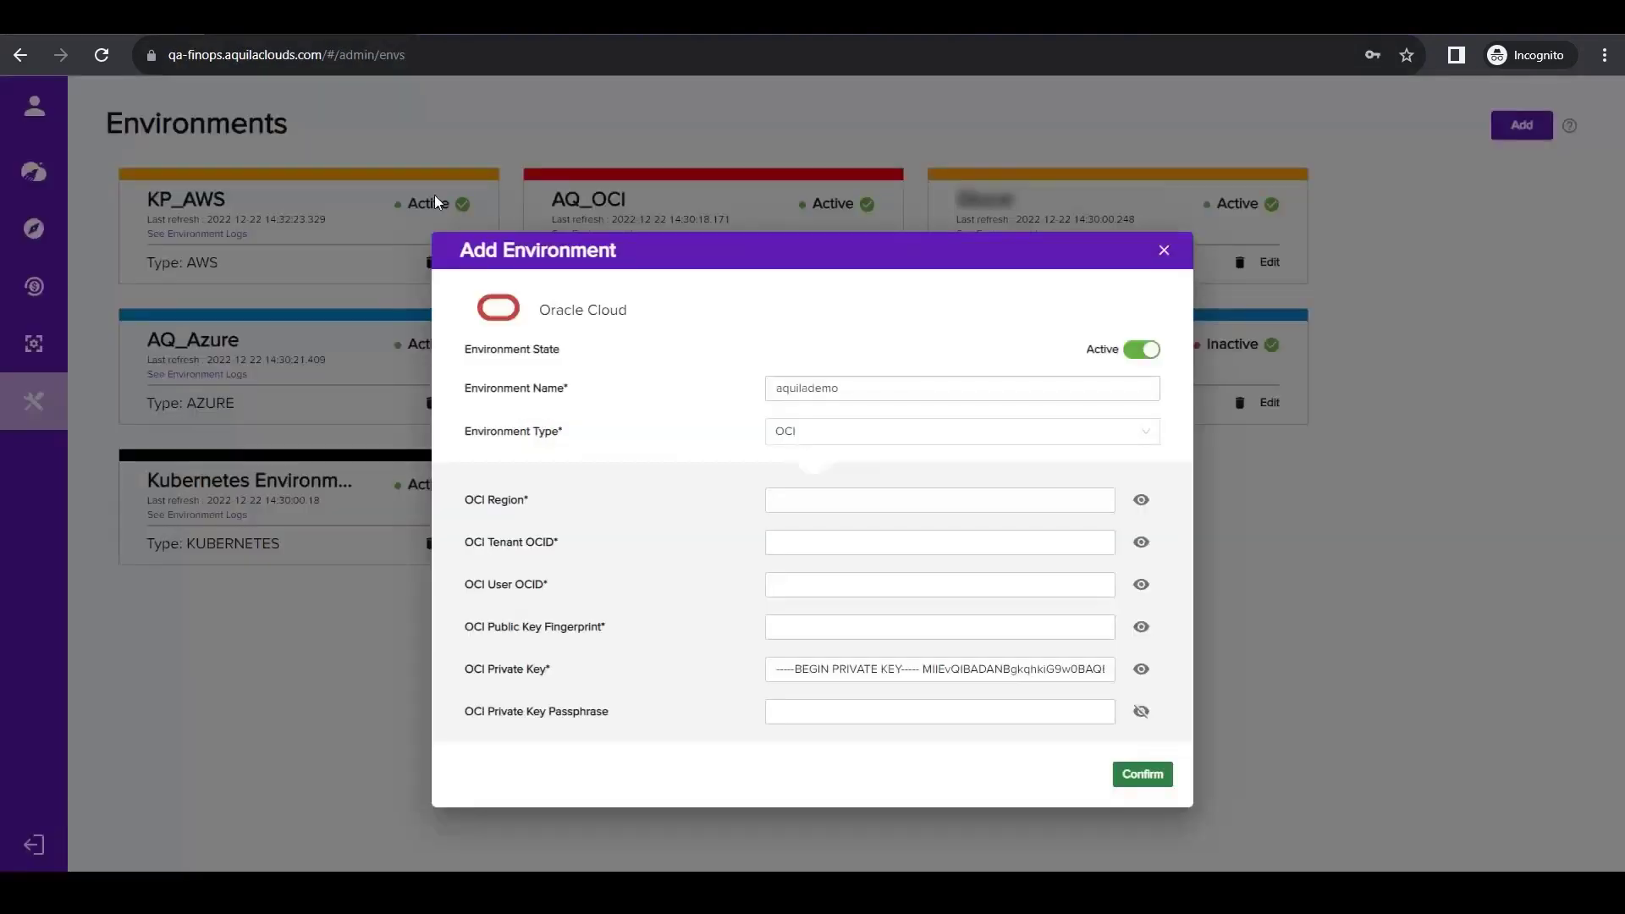
left_click(845, 491)
key("Tab")
key("Tab")
key("Tab")
key("Tab")
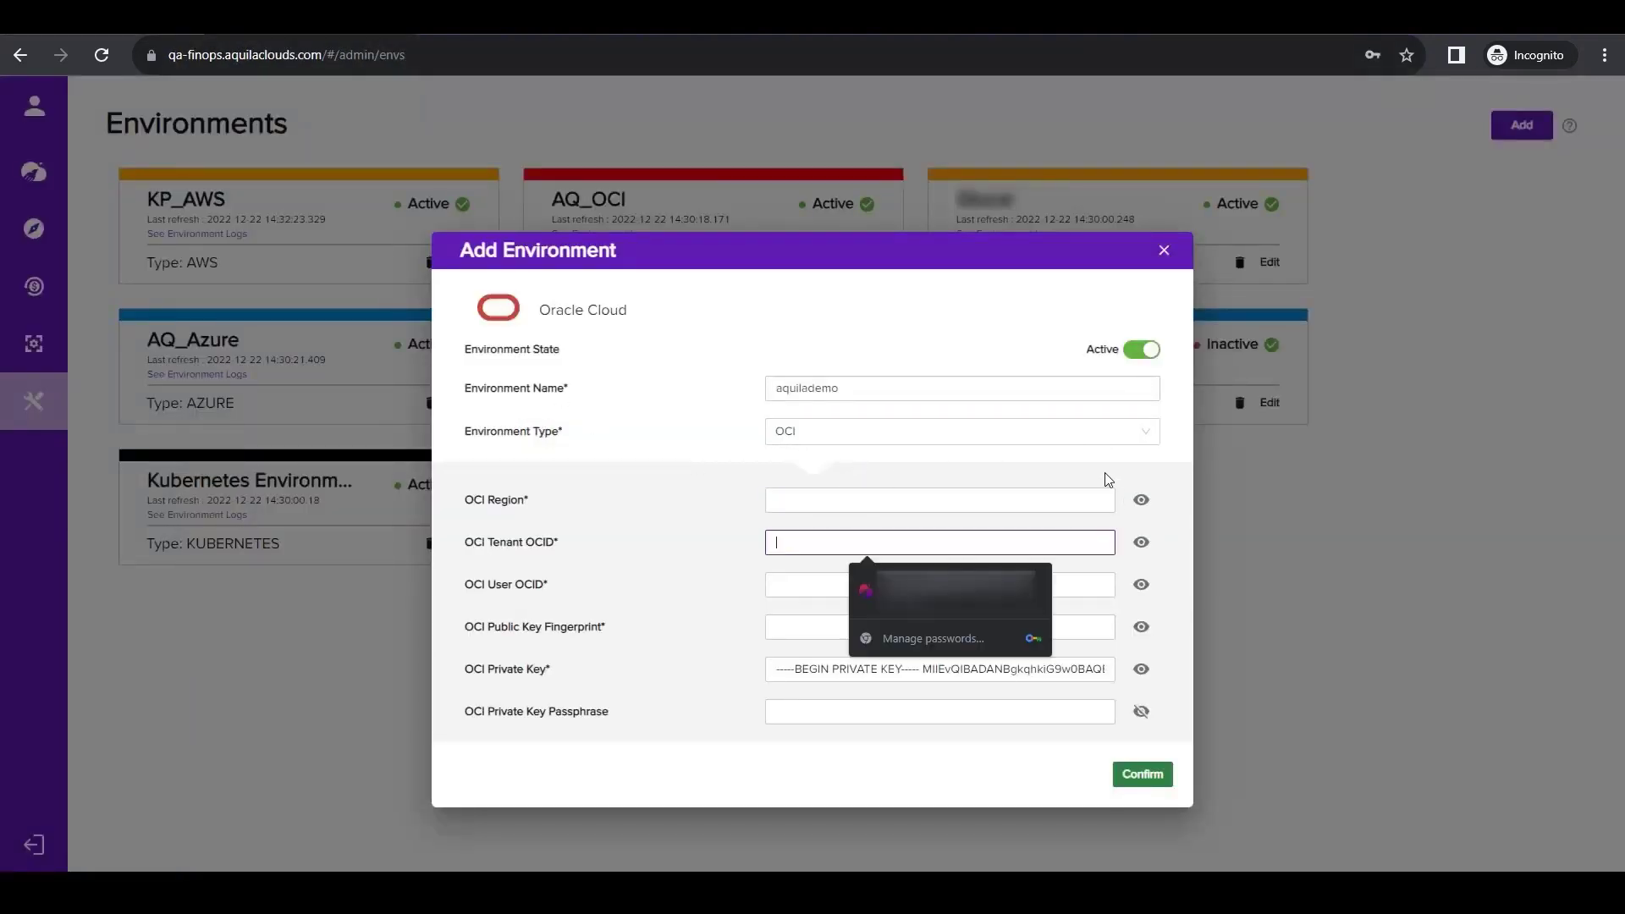
key("ctrl+v")
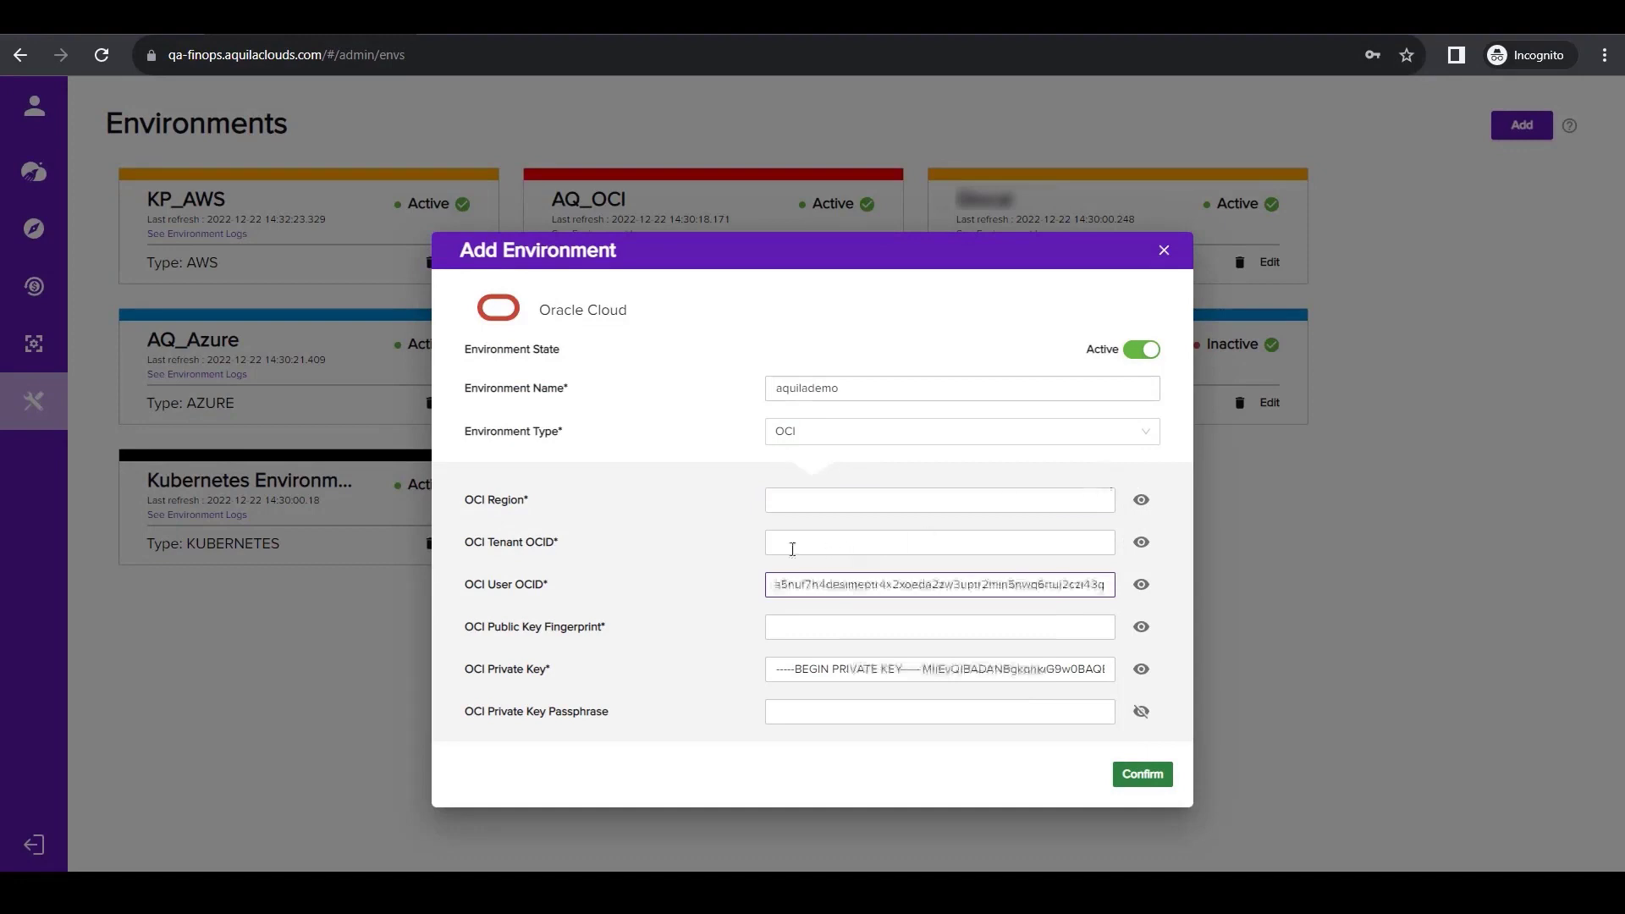
Copy the tenancy OCID from Oracle Cloud's configuration file preview into the Aquila Clouds environment's OCI Tenant OCID.
left_click(116, 32)
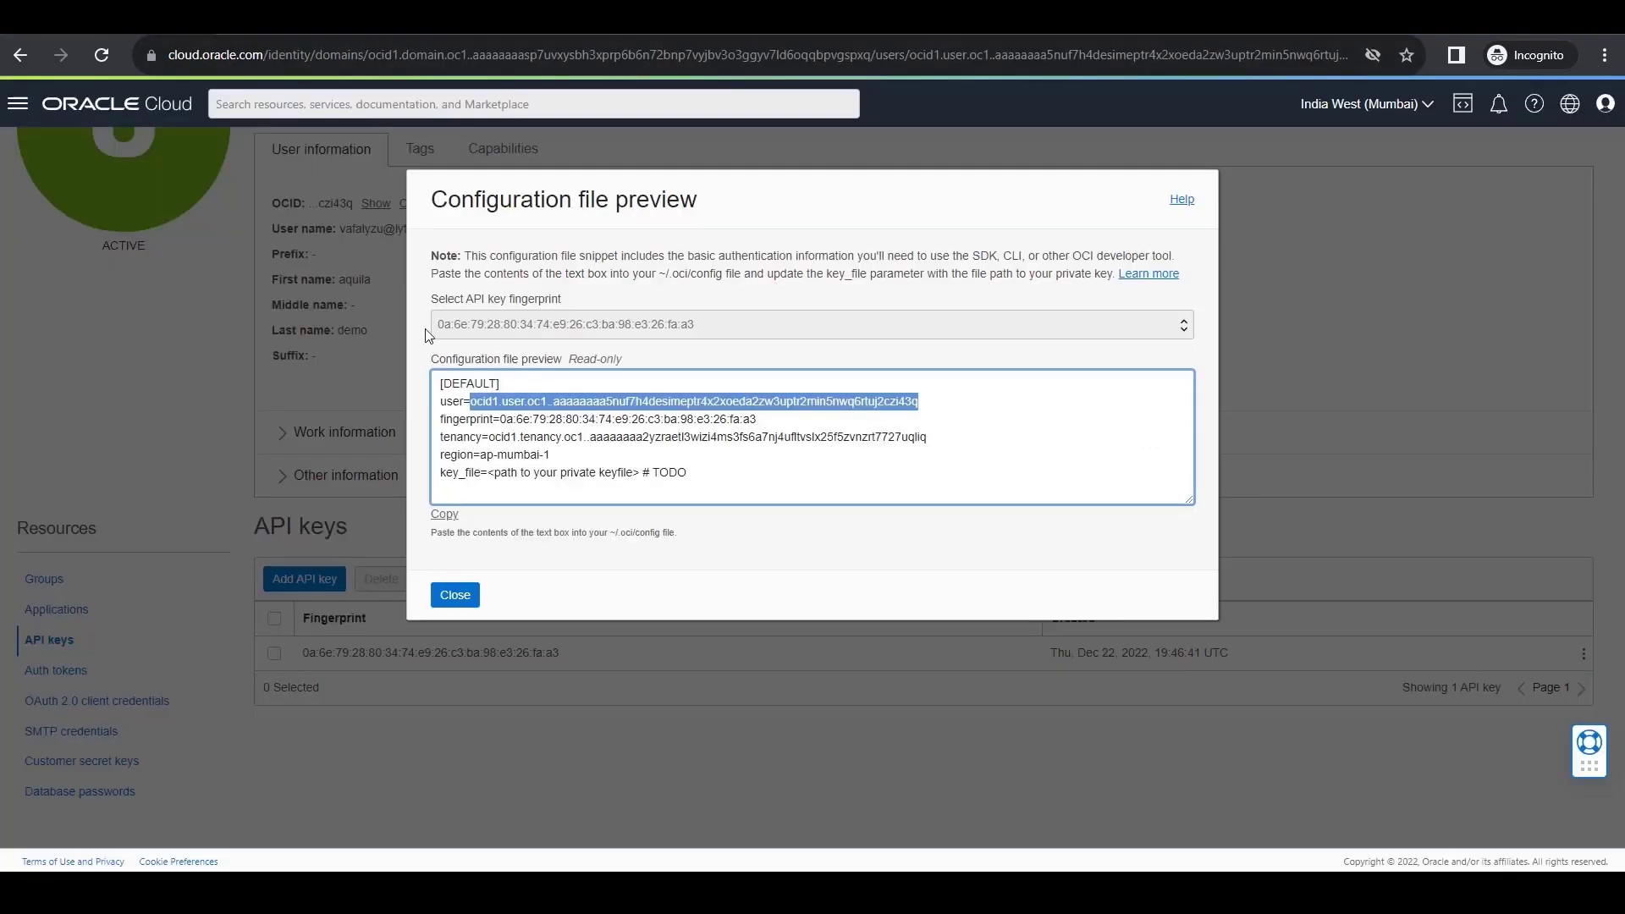
left_click_drag(490, 436, 931, 438)
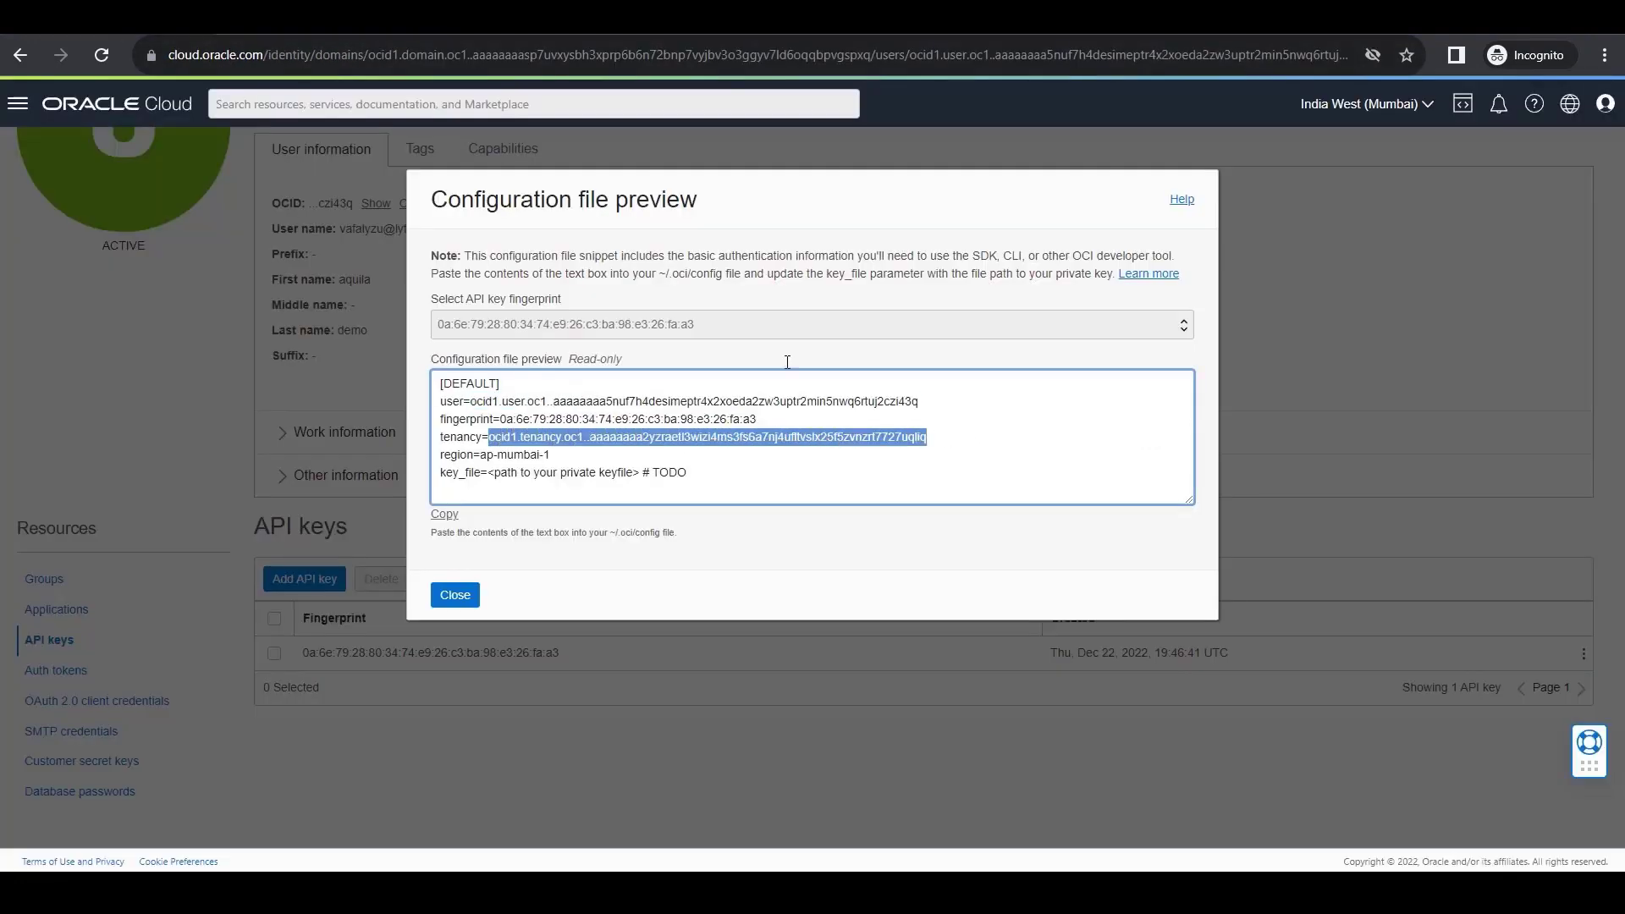
left_click(313, 34)
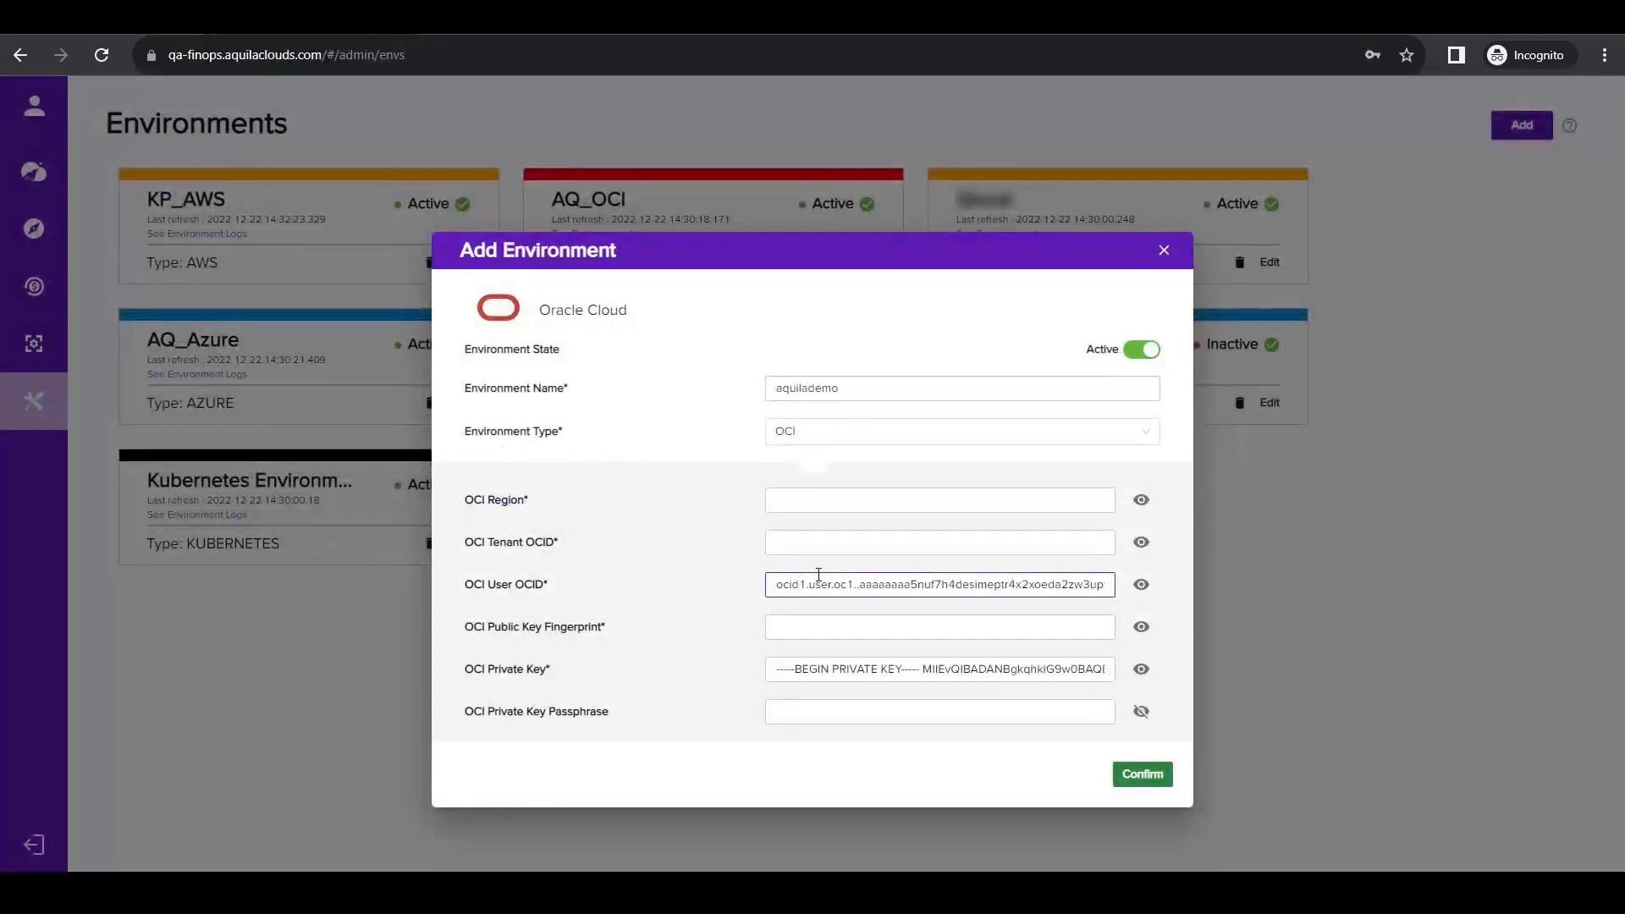
left_click(828, 543)
key("ctrl+v")
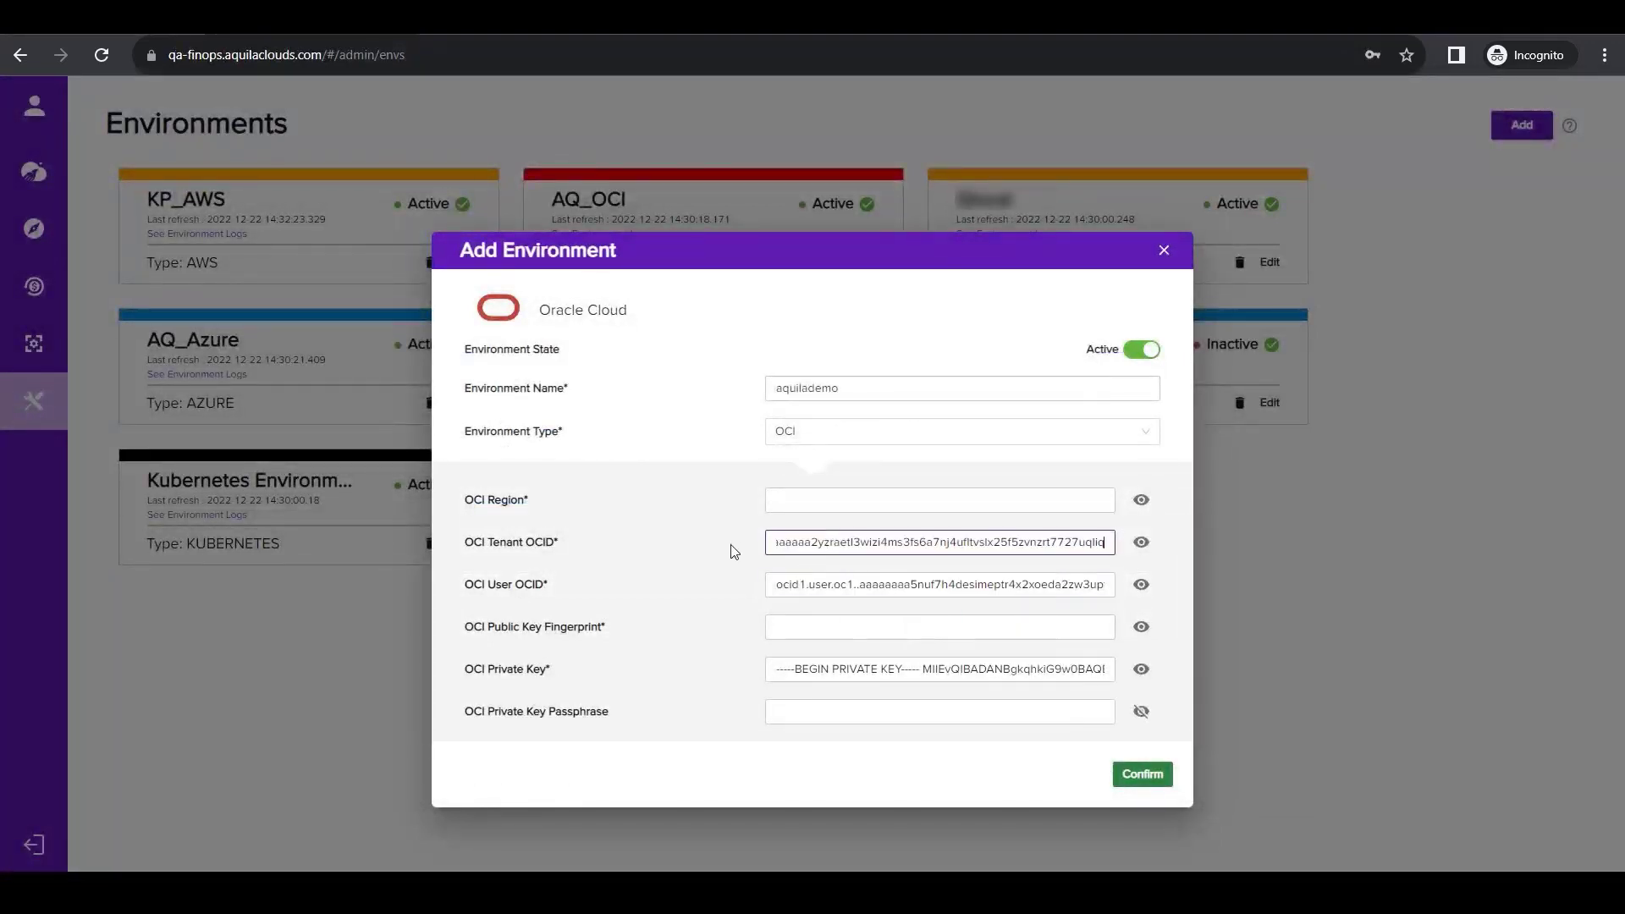
Copy the region ap-mumbai-1 from Oracle Cloud's configuration file preview into the Aquila Clouds environment's OCI Region.
left_click(149, 33)
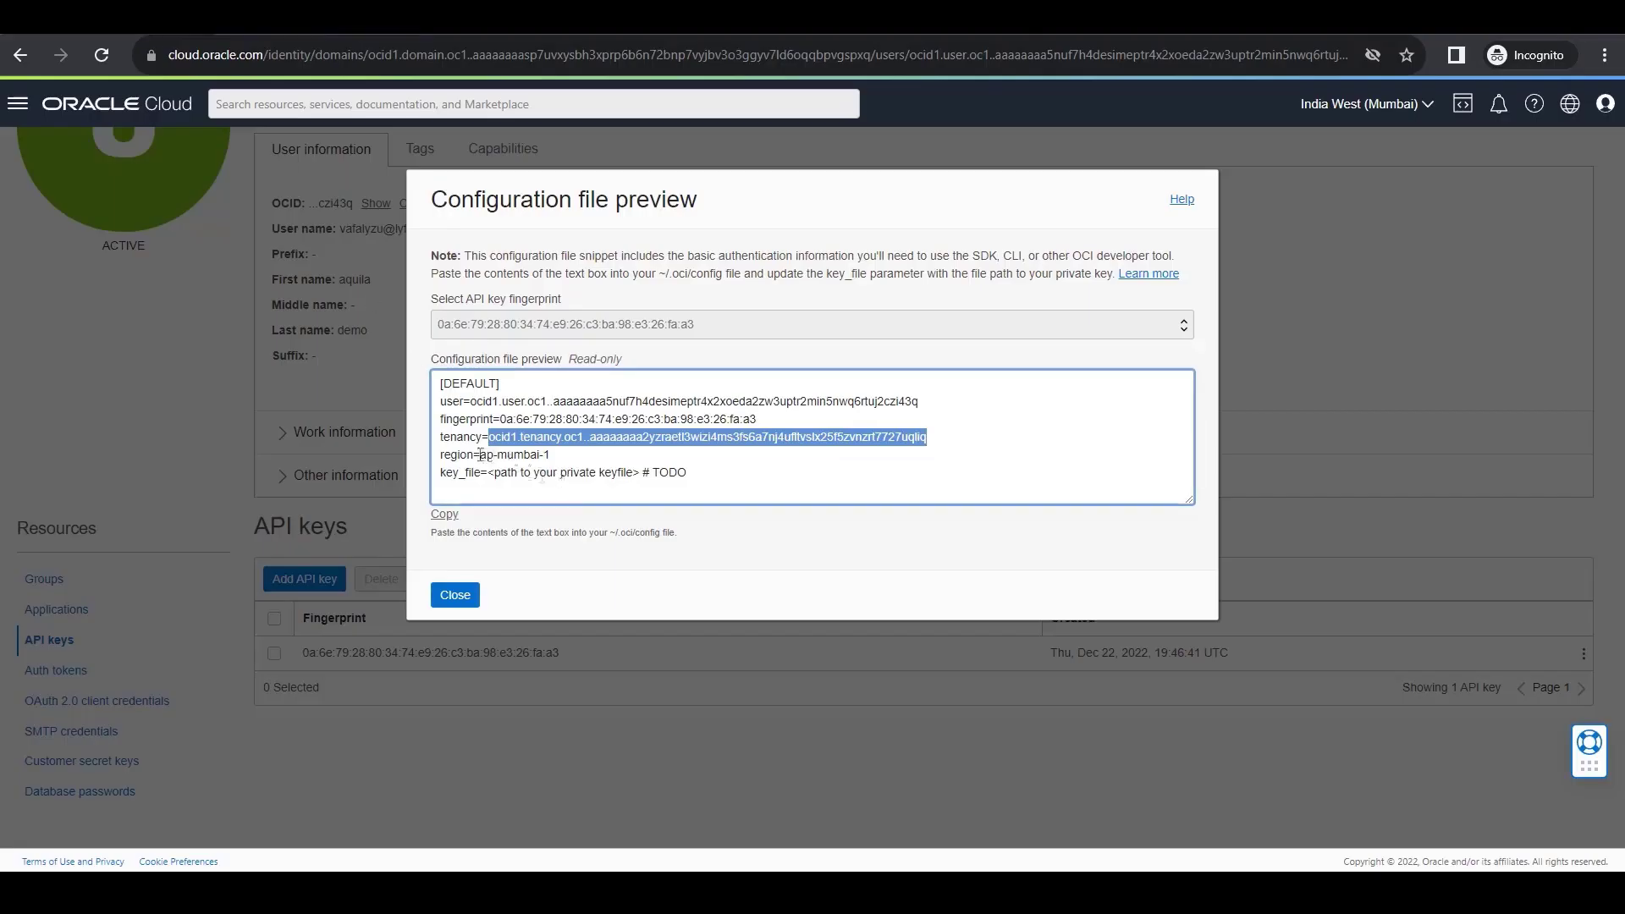
left_click_drag(480, 454, 551, 455)
key("ctrl+c")
left_click(313, 34)
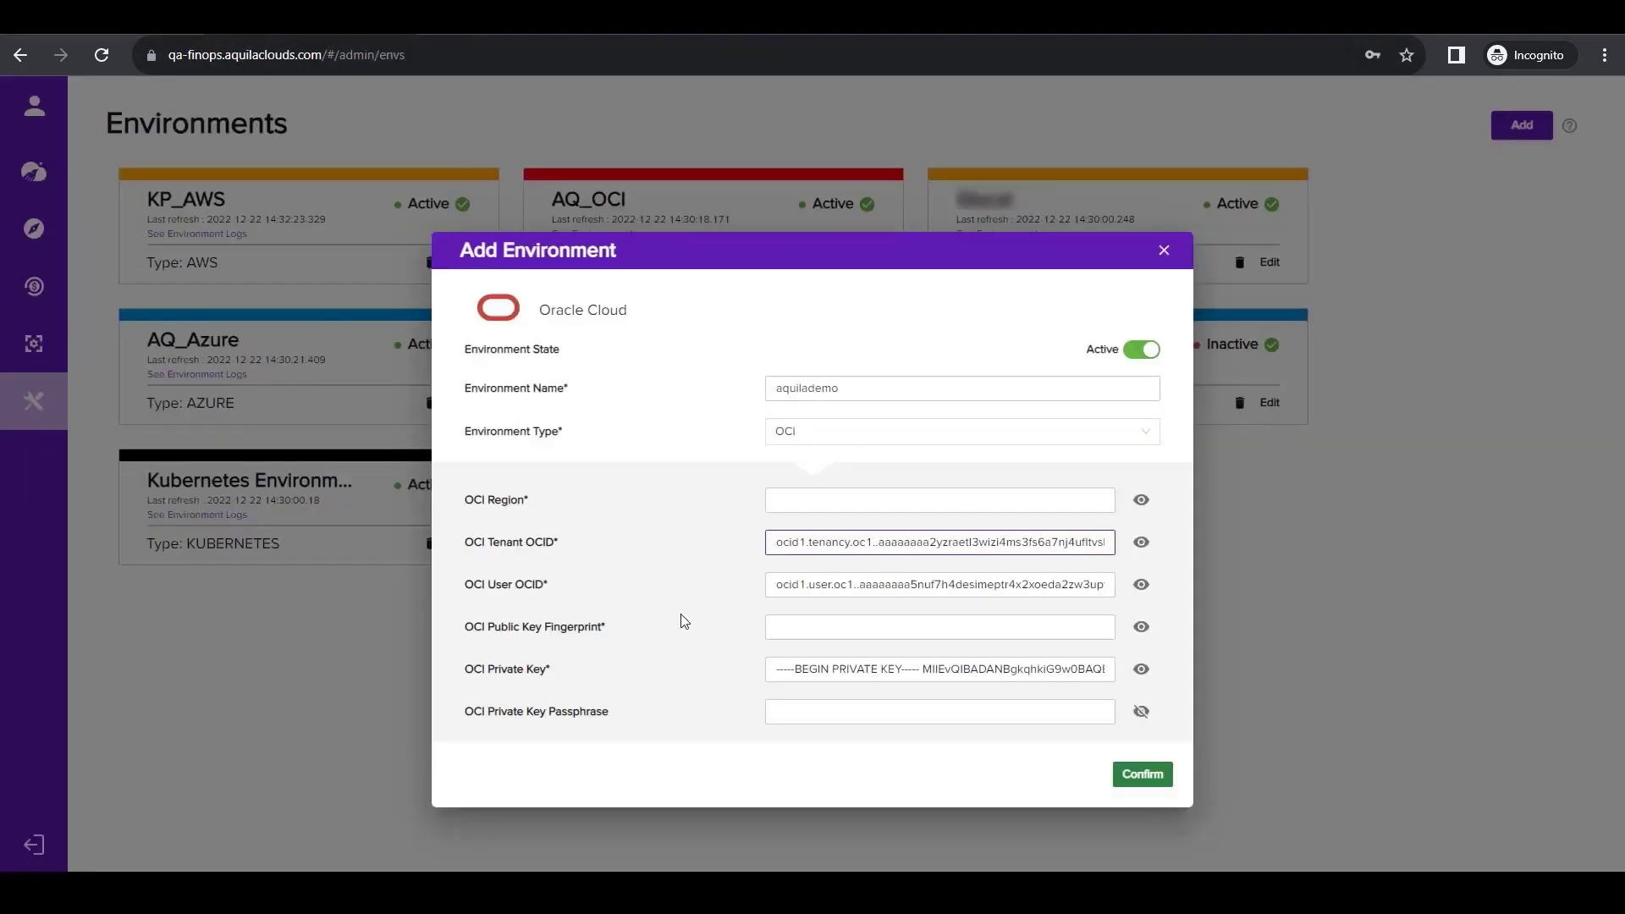
left_click(849, 500)
key("ctrl+v")
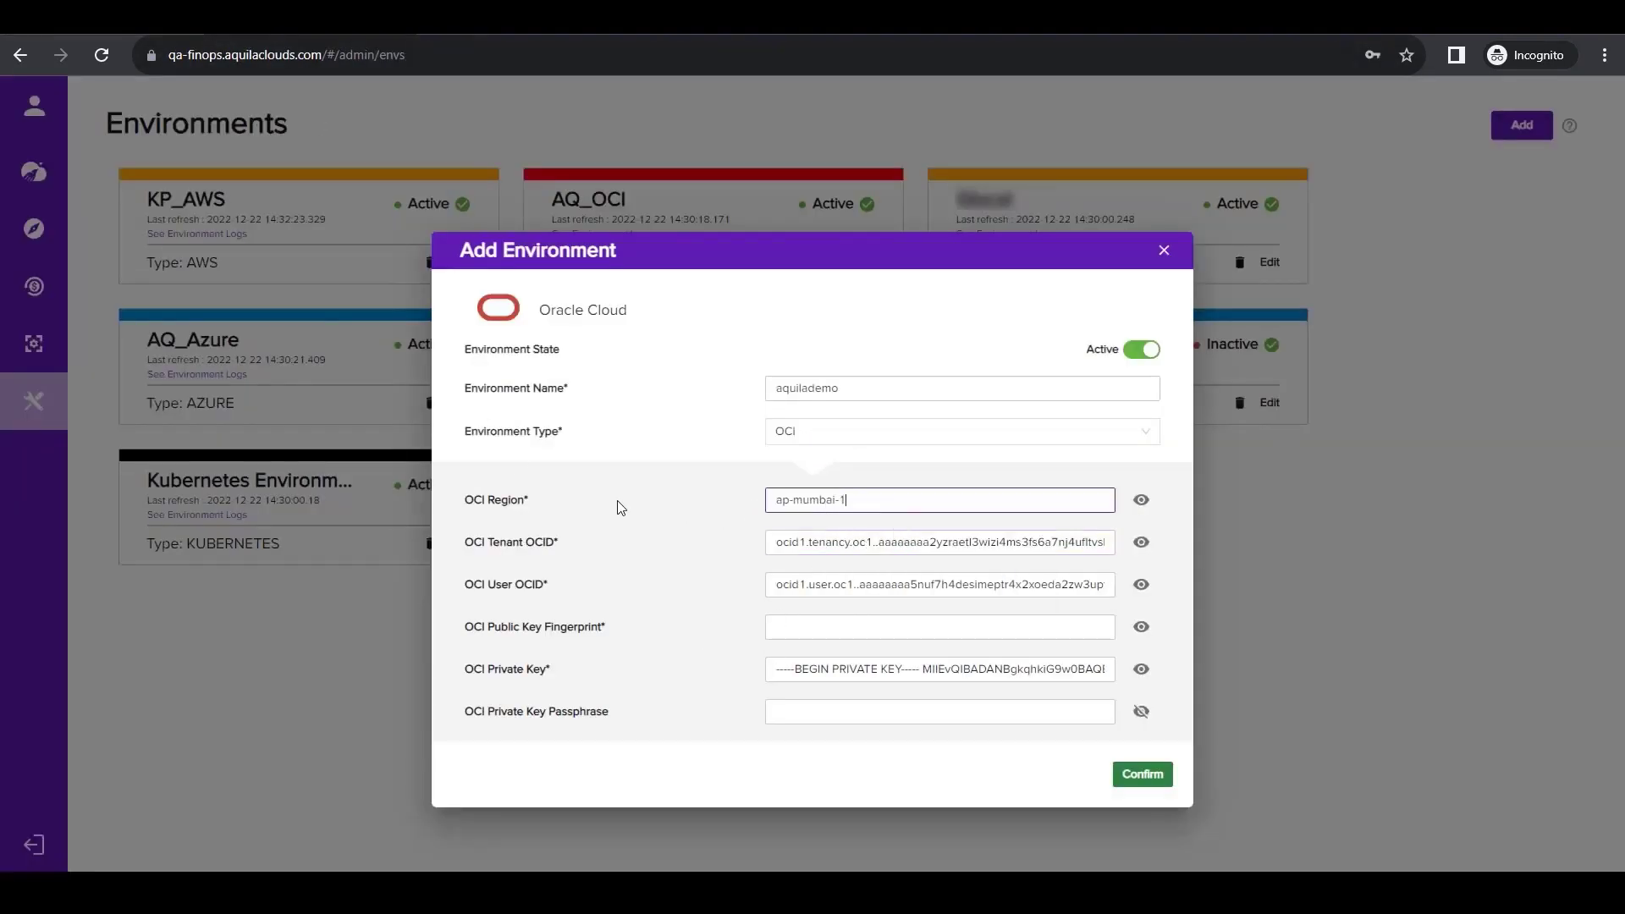
Copy the API key fingerprint from Oracle Cloud into the environment's OCI Public Key Fingerprint in Aquila Clouds and confirm adding the environment.
left_click(149, 33)
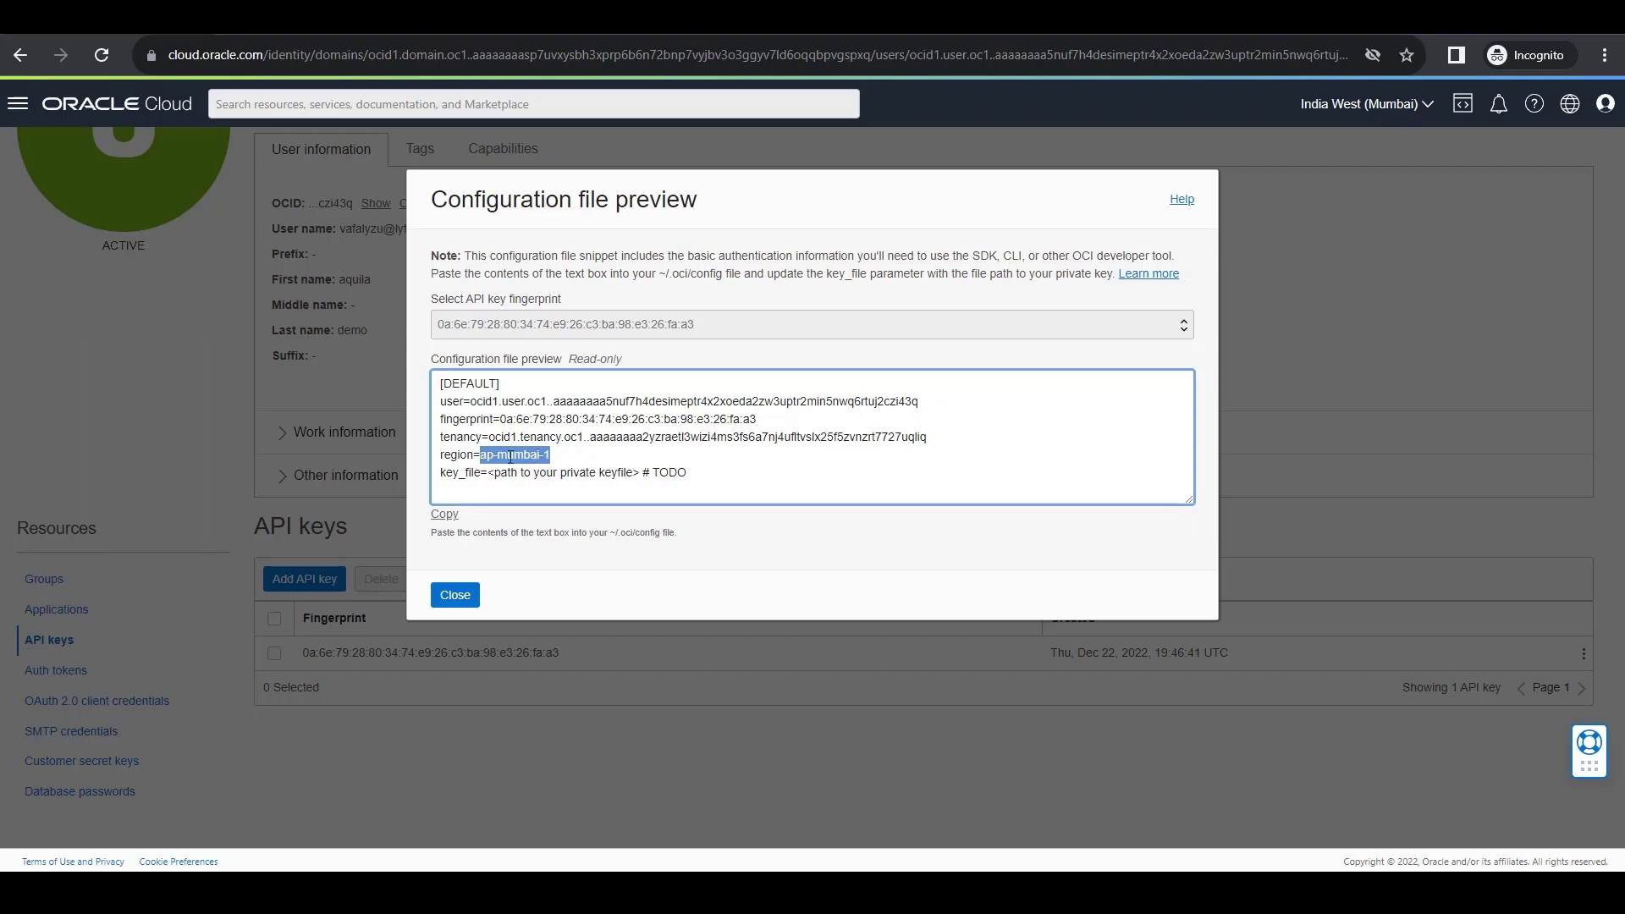
left_click_drag(753, 329, 457, 312)
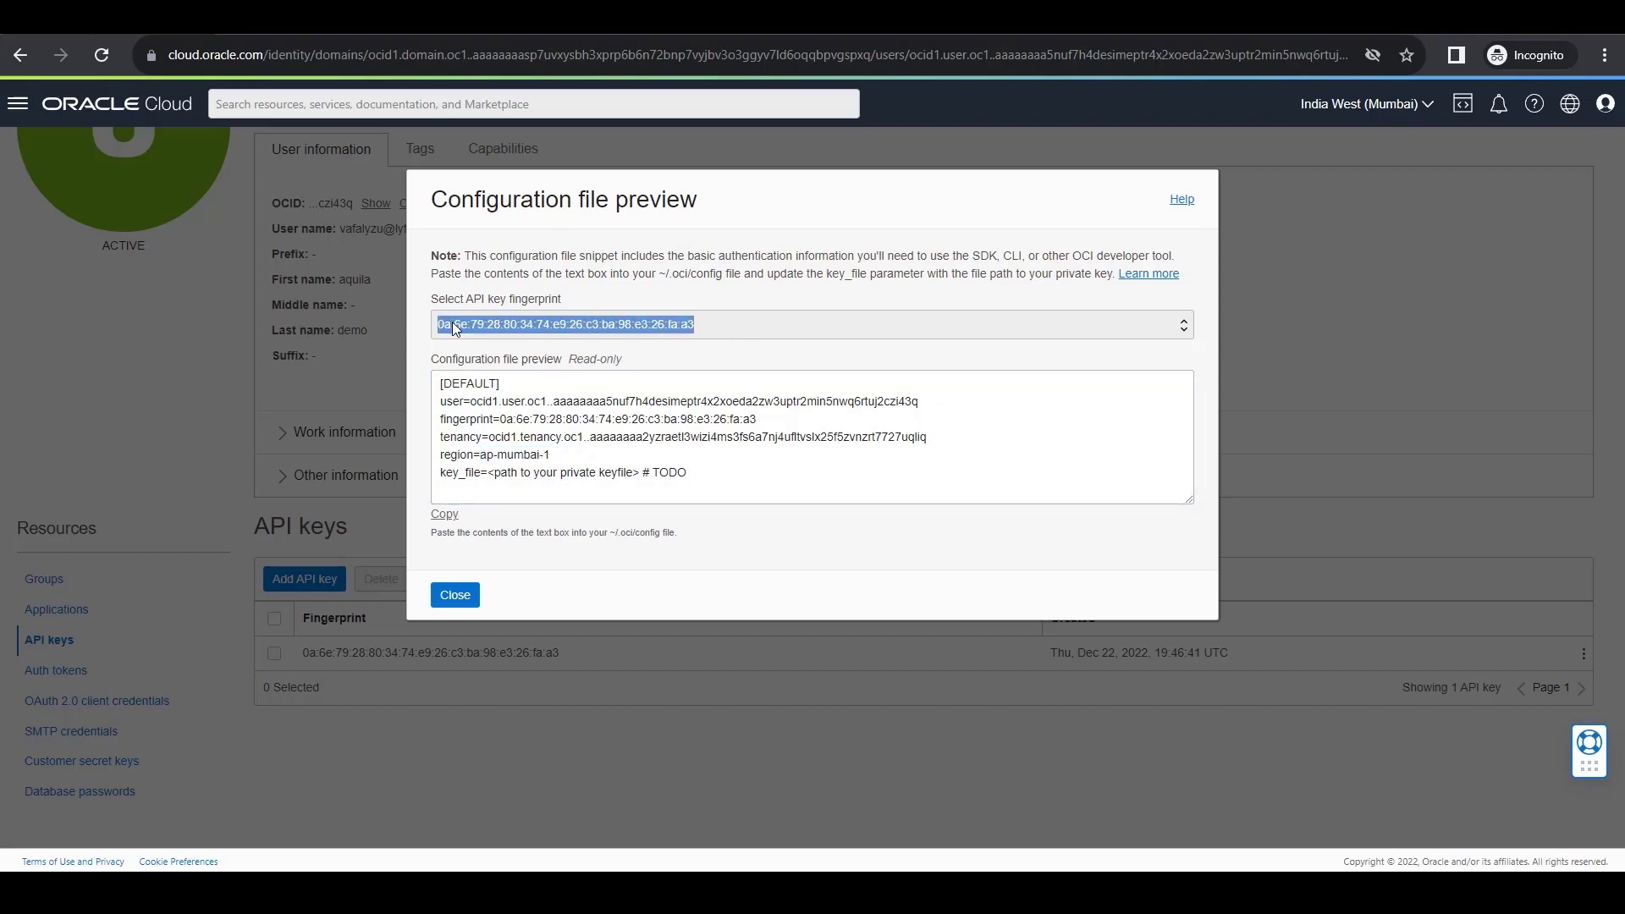
key("ctrl+c")
left_click(313, 34)
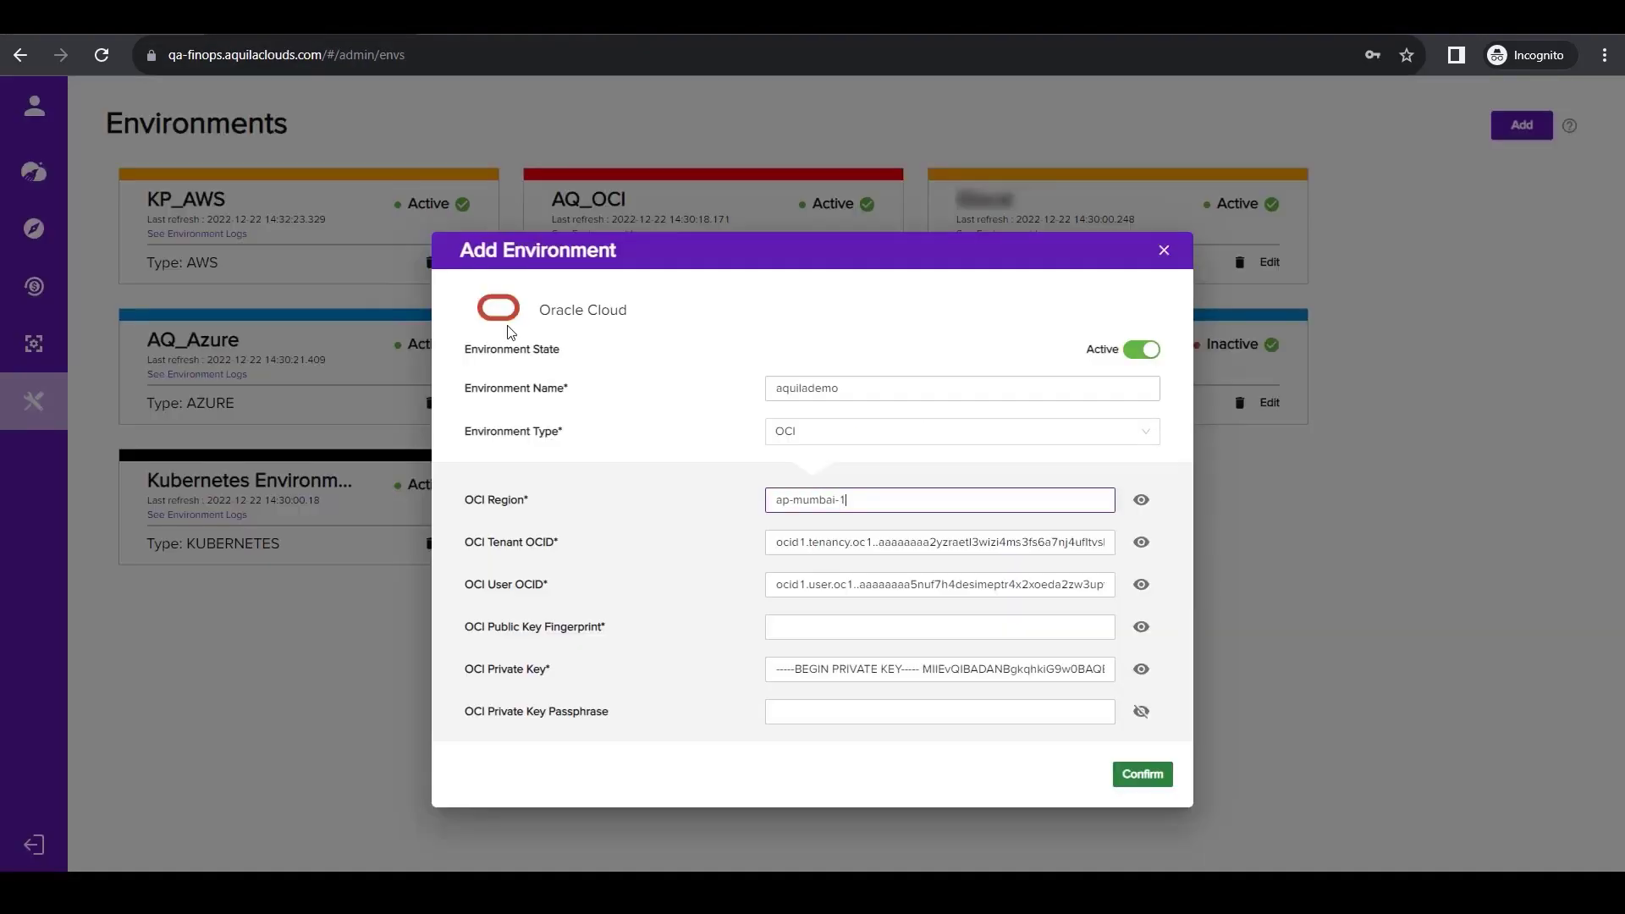
left_click(801, 625)
key("ctrl+v")
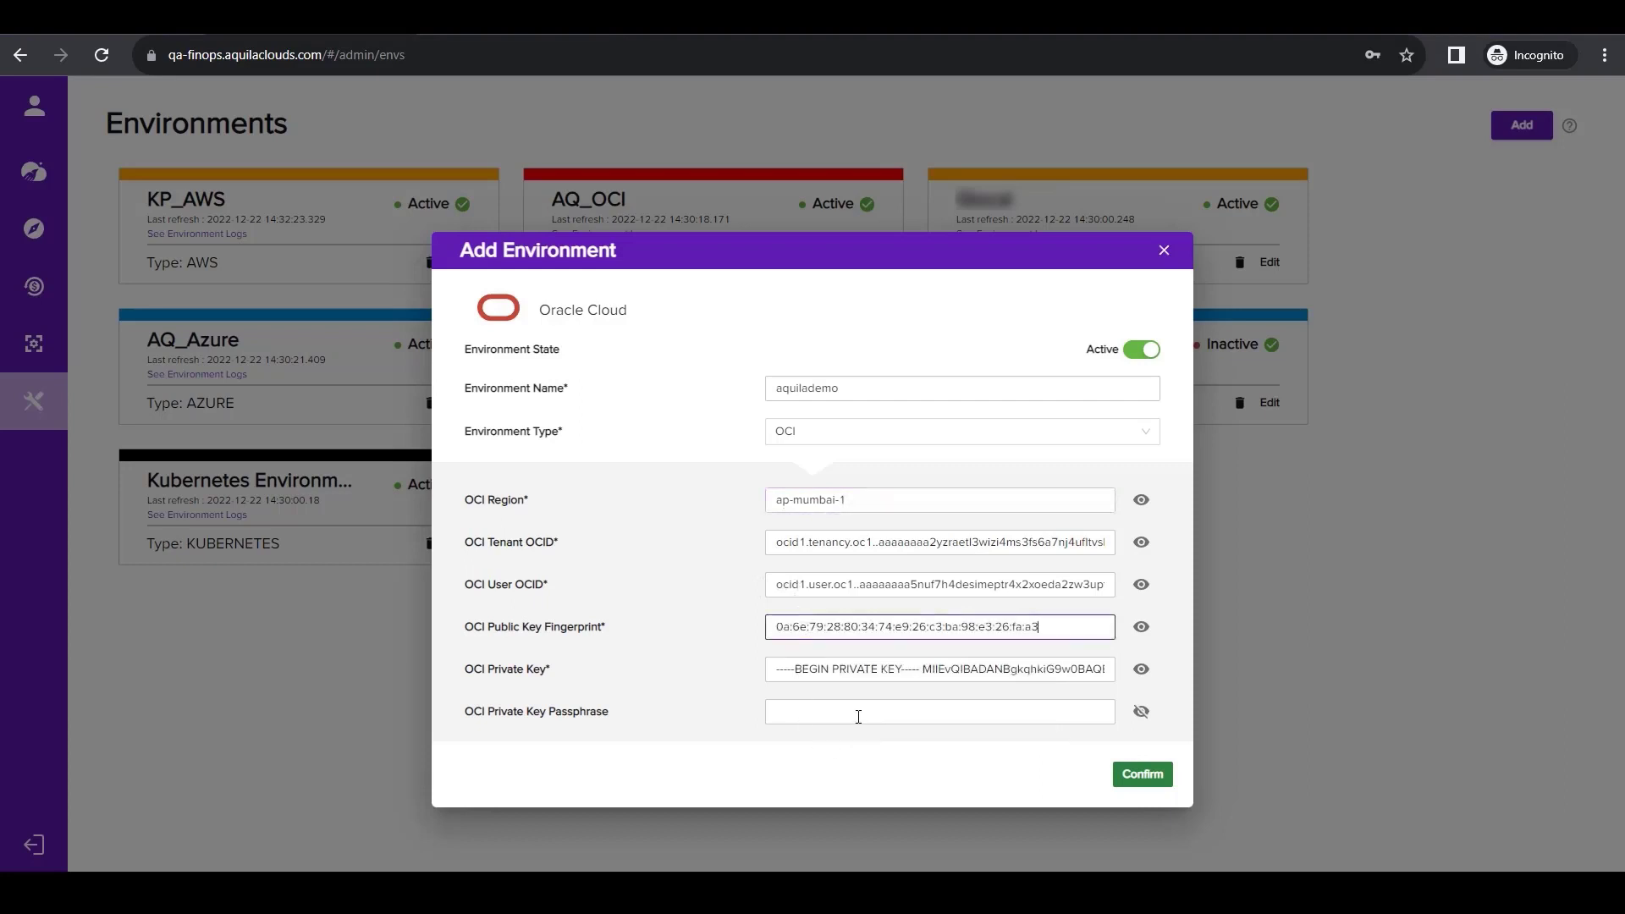
left_click(1137, 774)
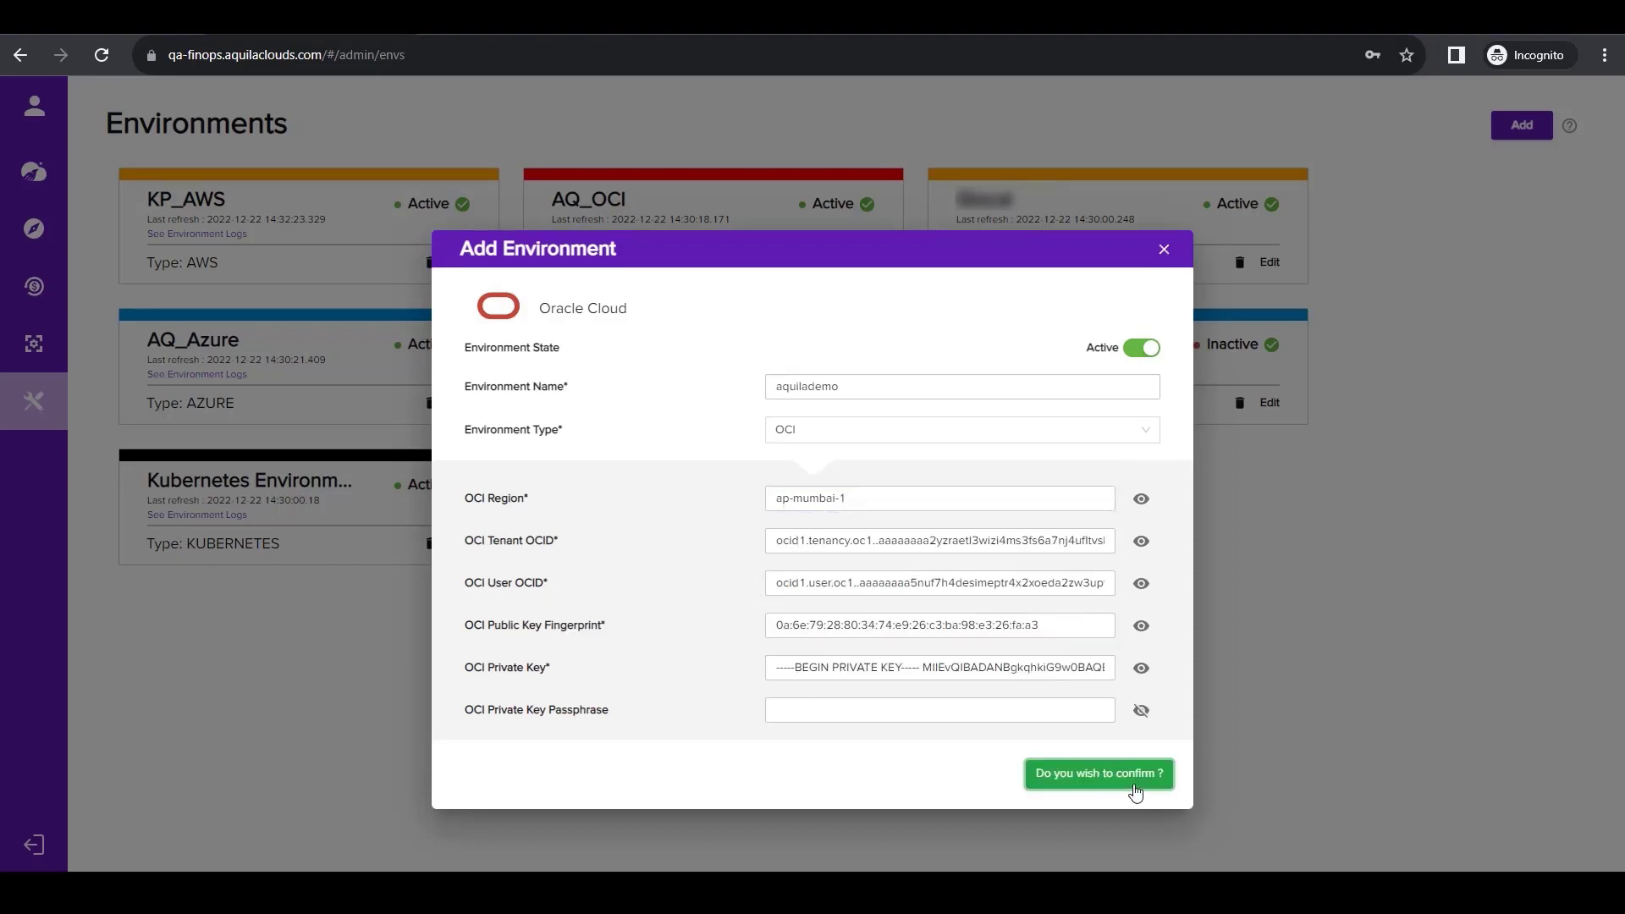
left_click(1134, 786)
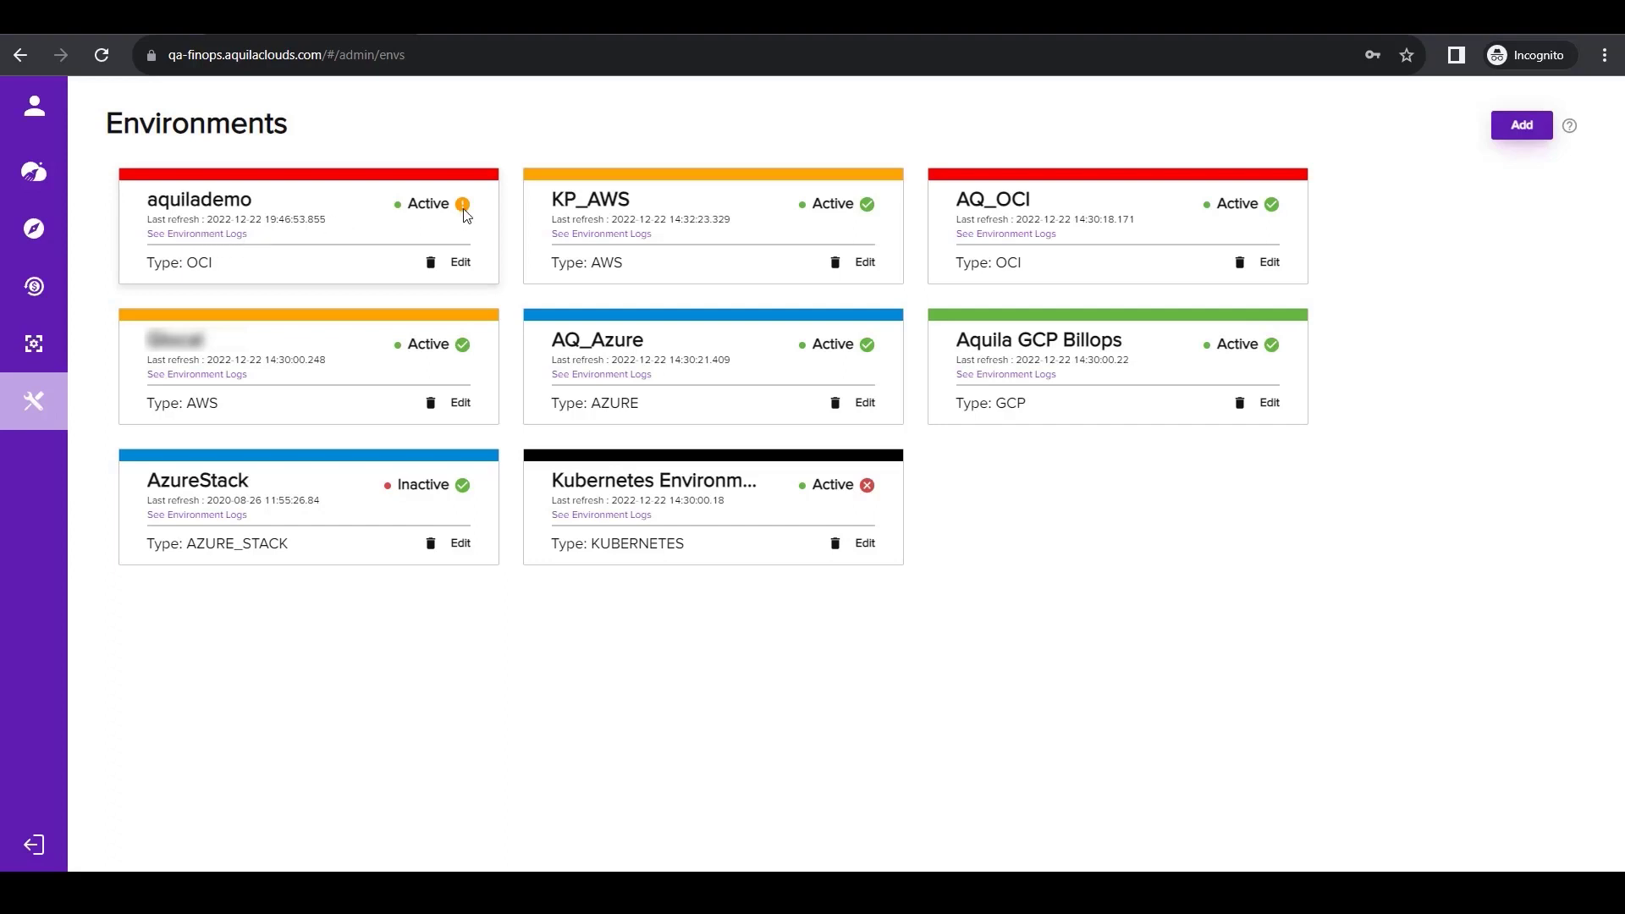
Open the environment logs of aquilademo and examine the details of its Bill Data Download activity.
left_click(228, 238)
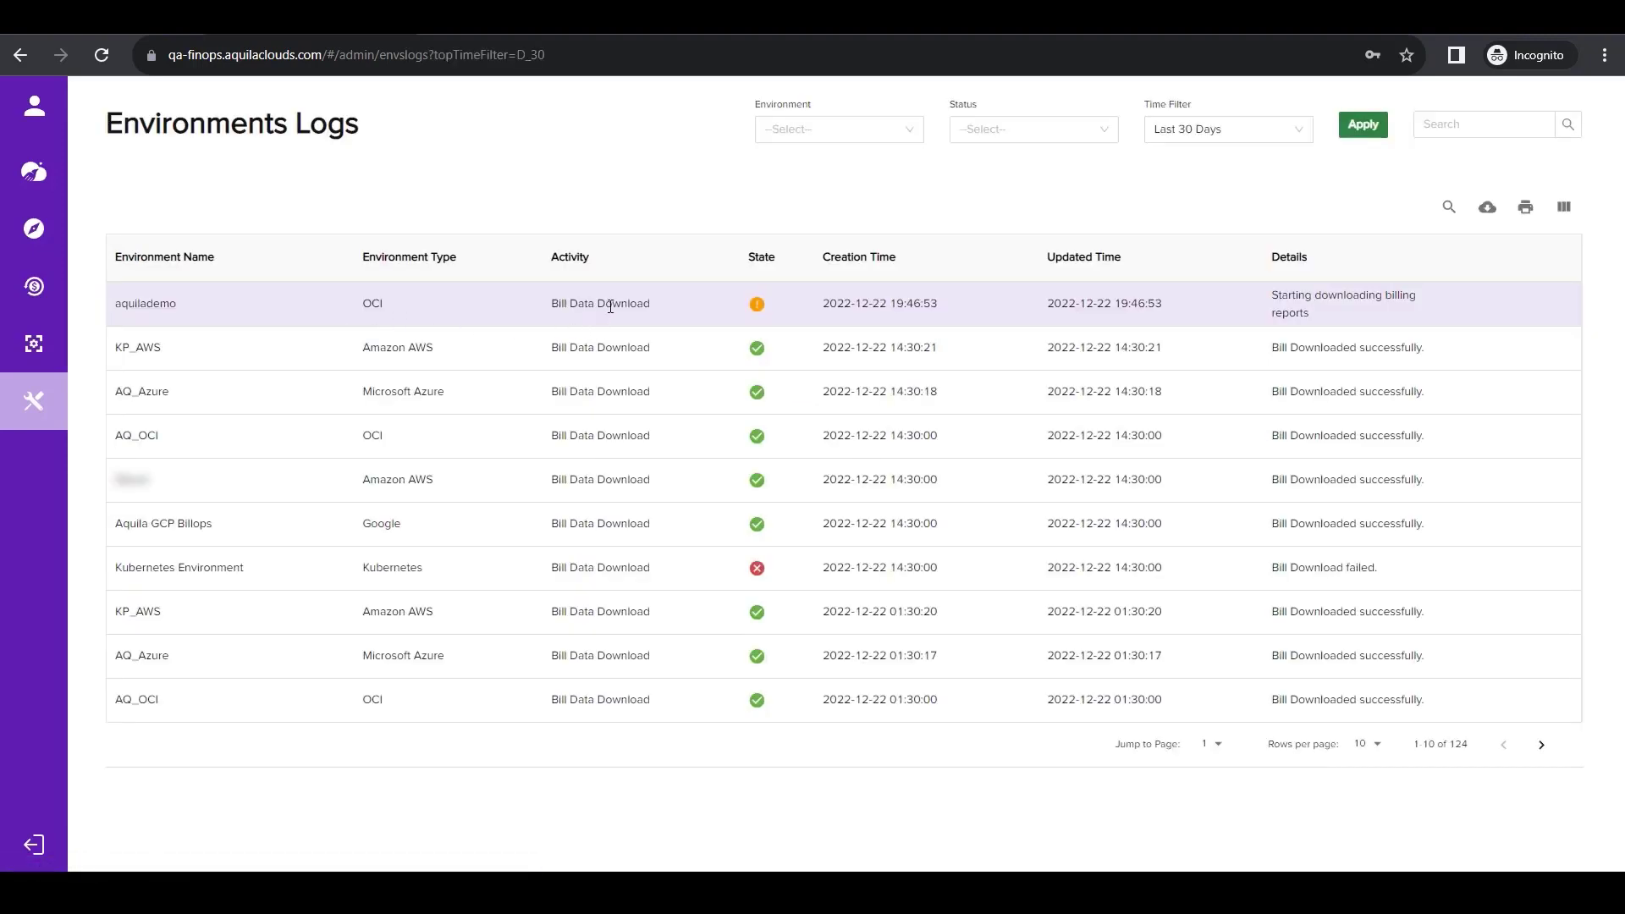
left_click_drag(1347, 314, 1270, 296)
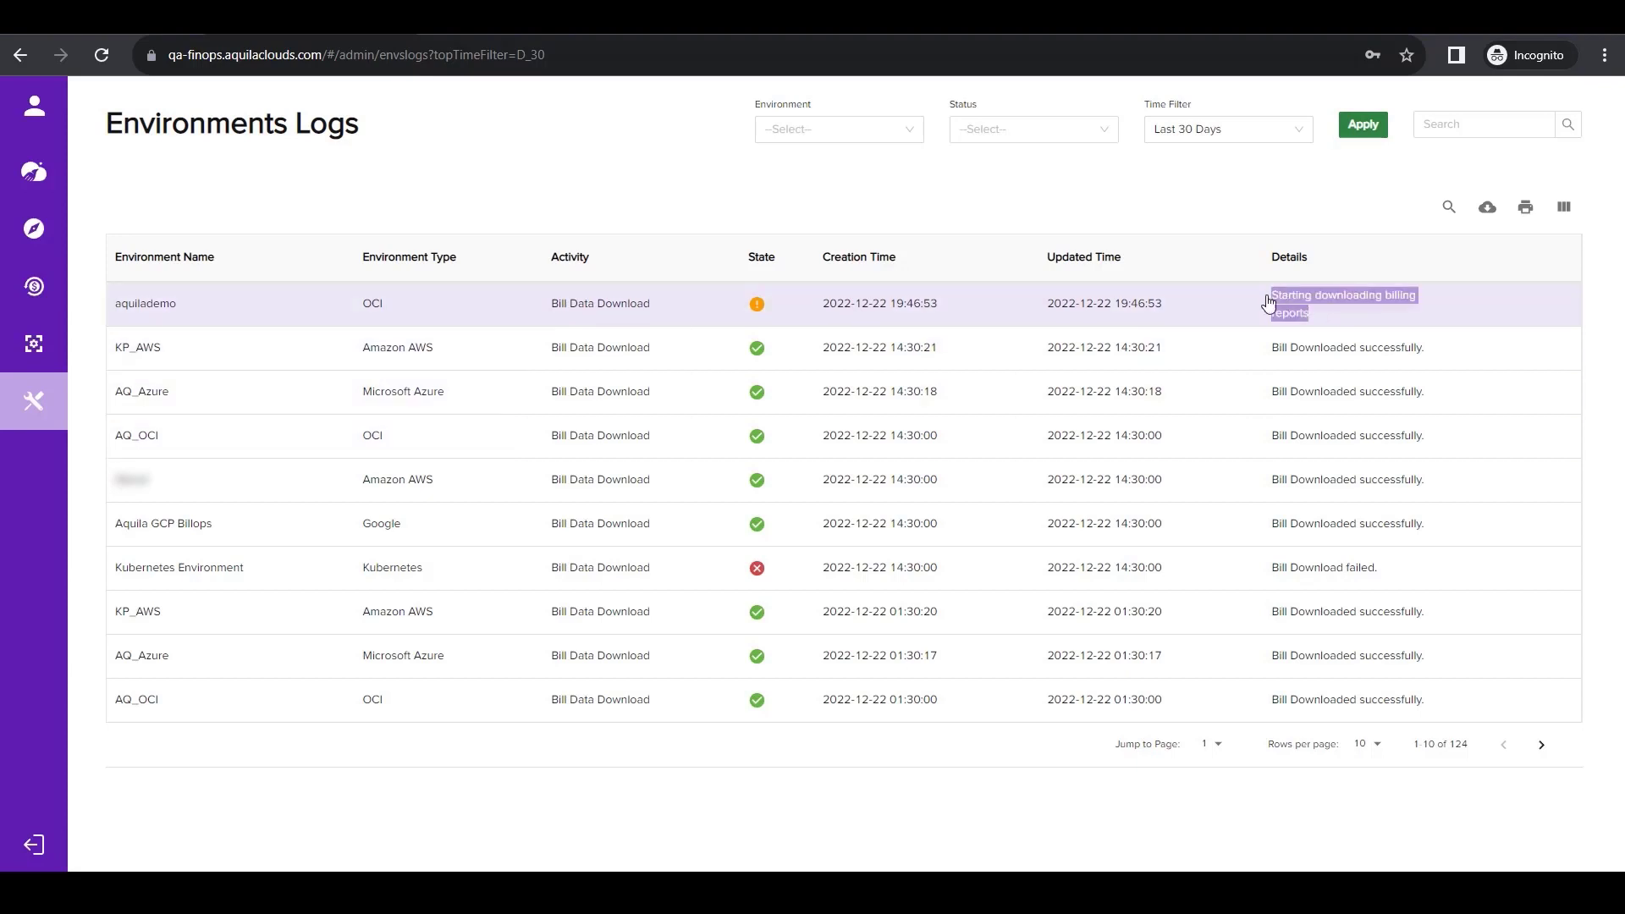
left_click(1239, 215)
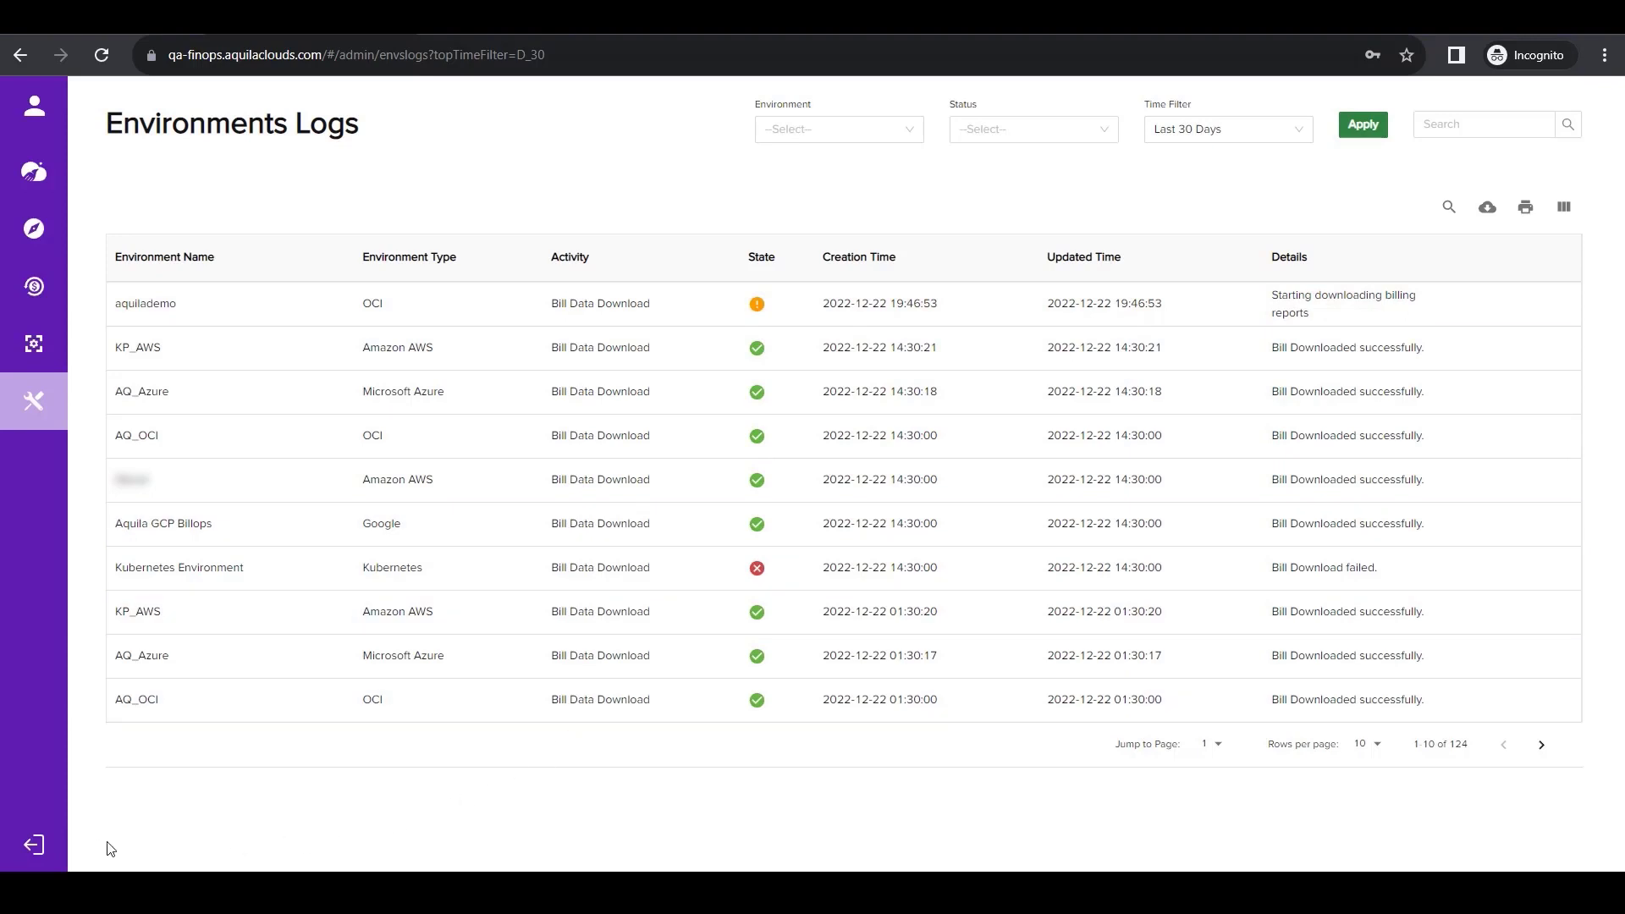
mouse_move(48, 847)
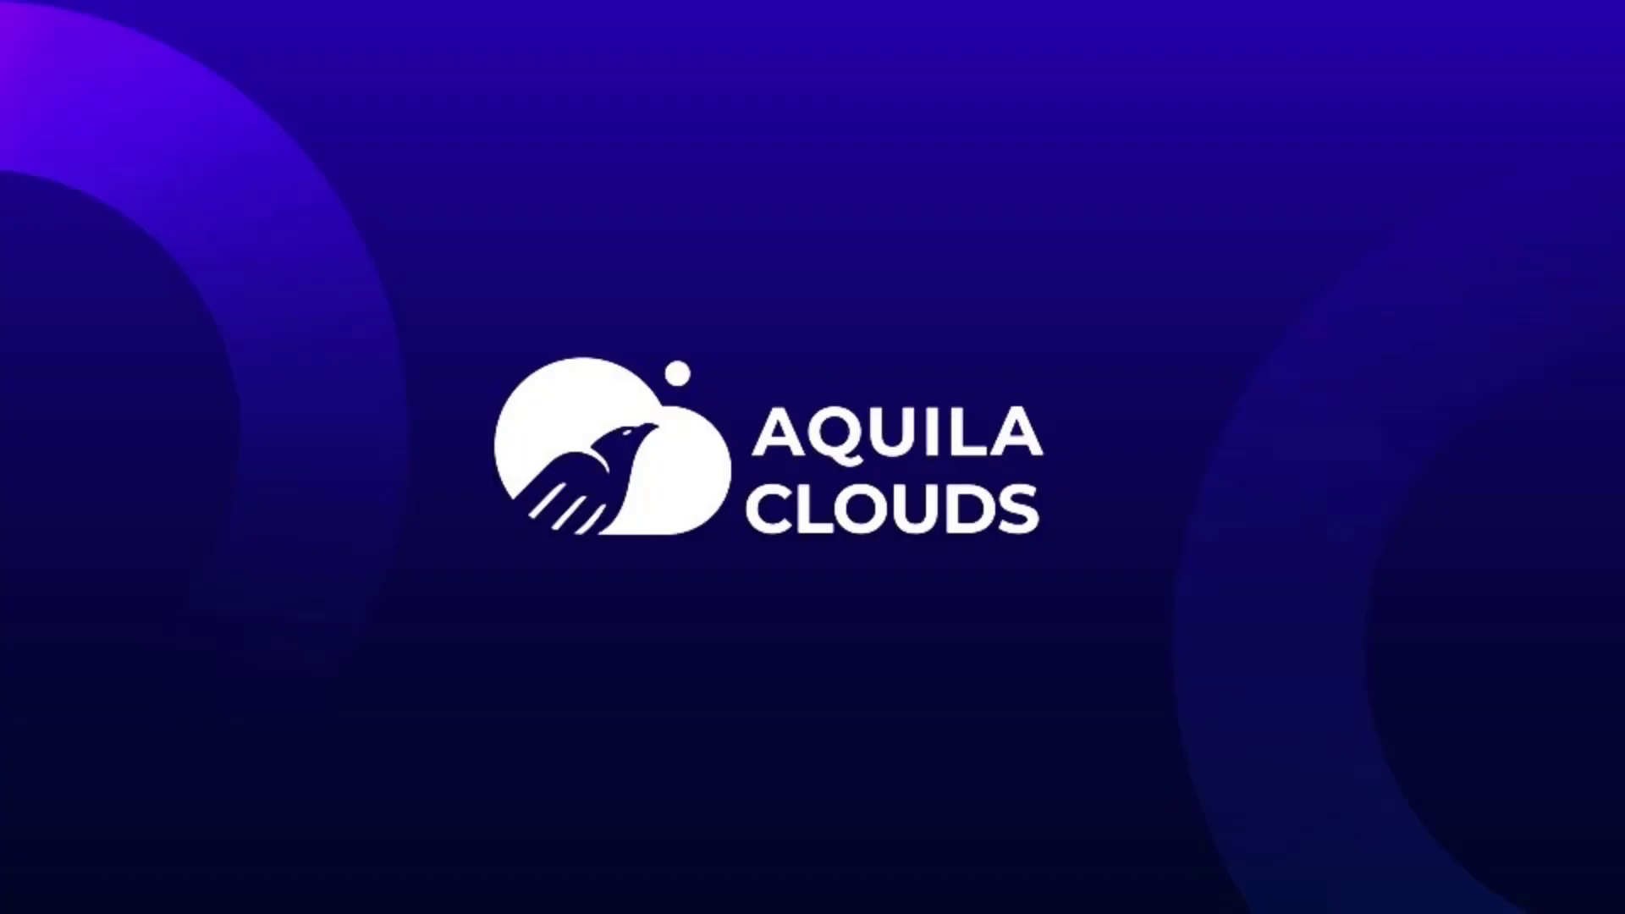